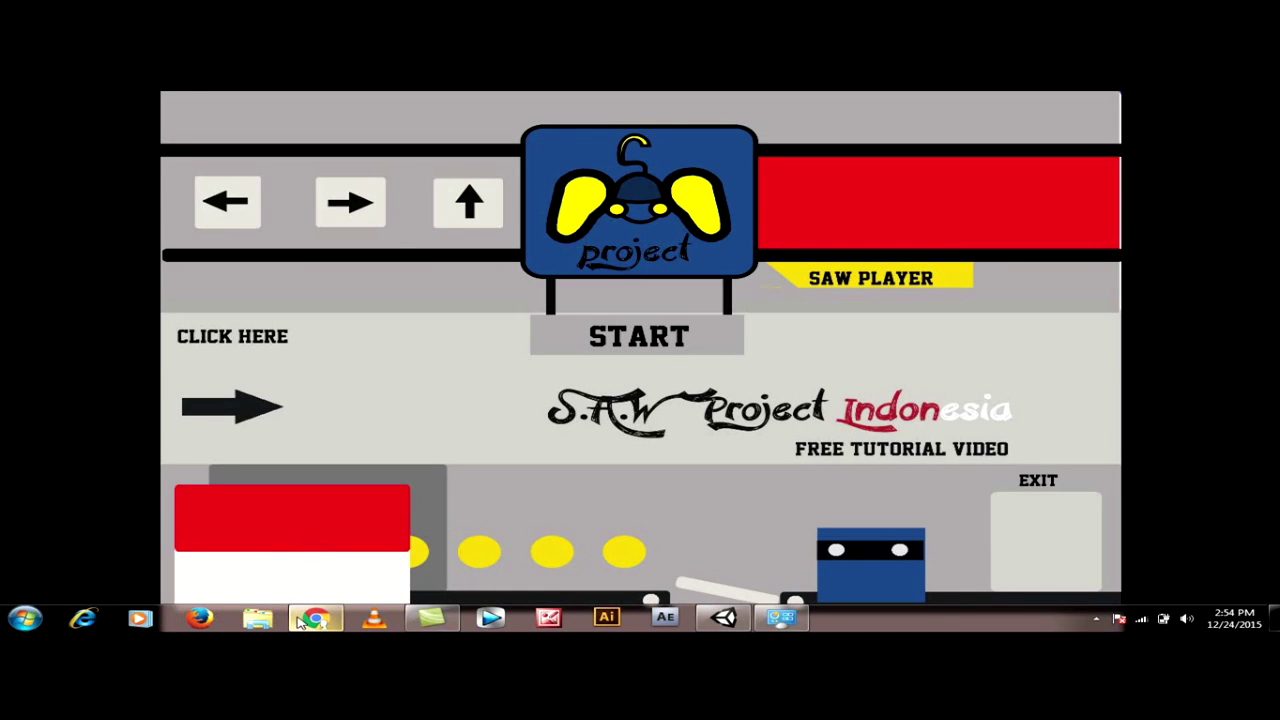
# Step: Bring the Download Unity 5.3.1 page forward in Chrome and look over its heading
pyautogui.click(302, 622)
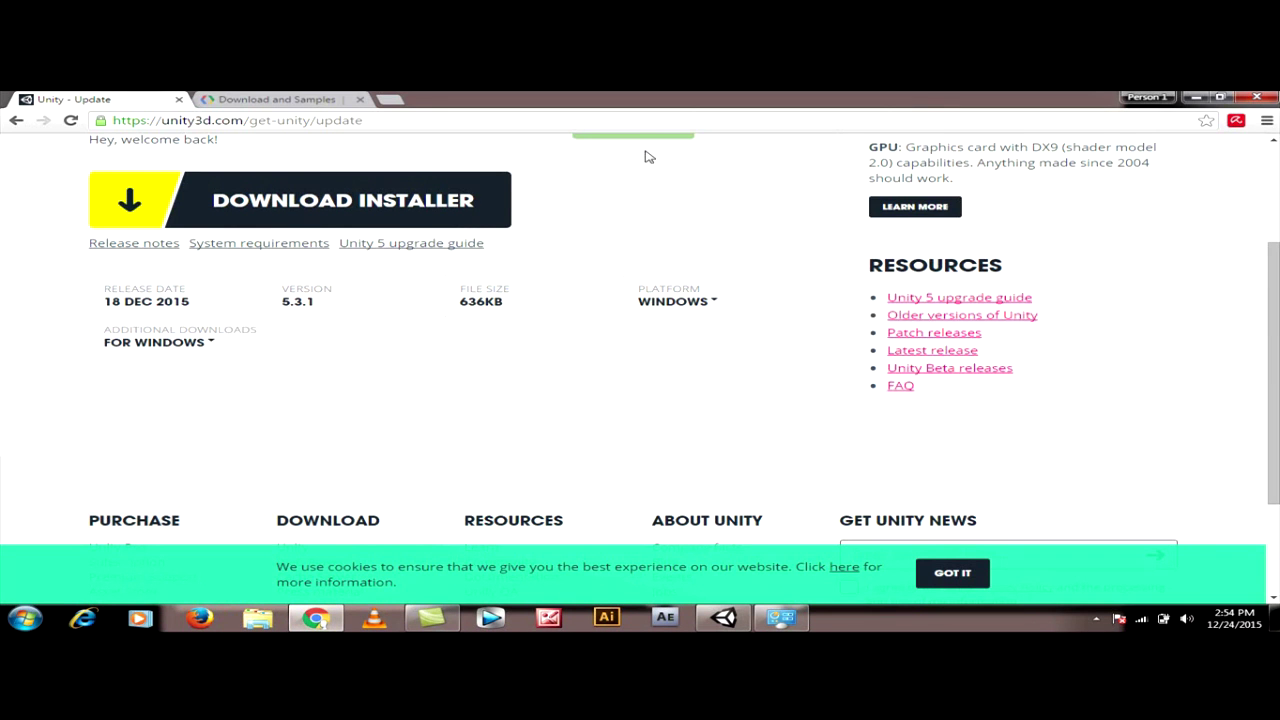
pyautogui.scroll(3, 10, 300)
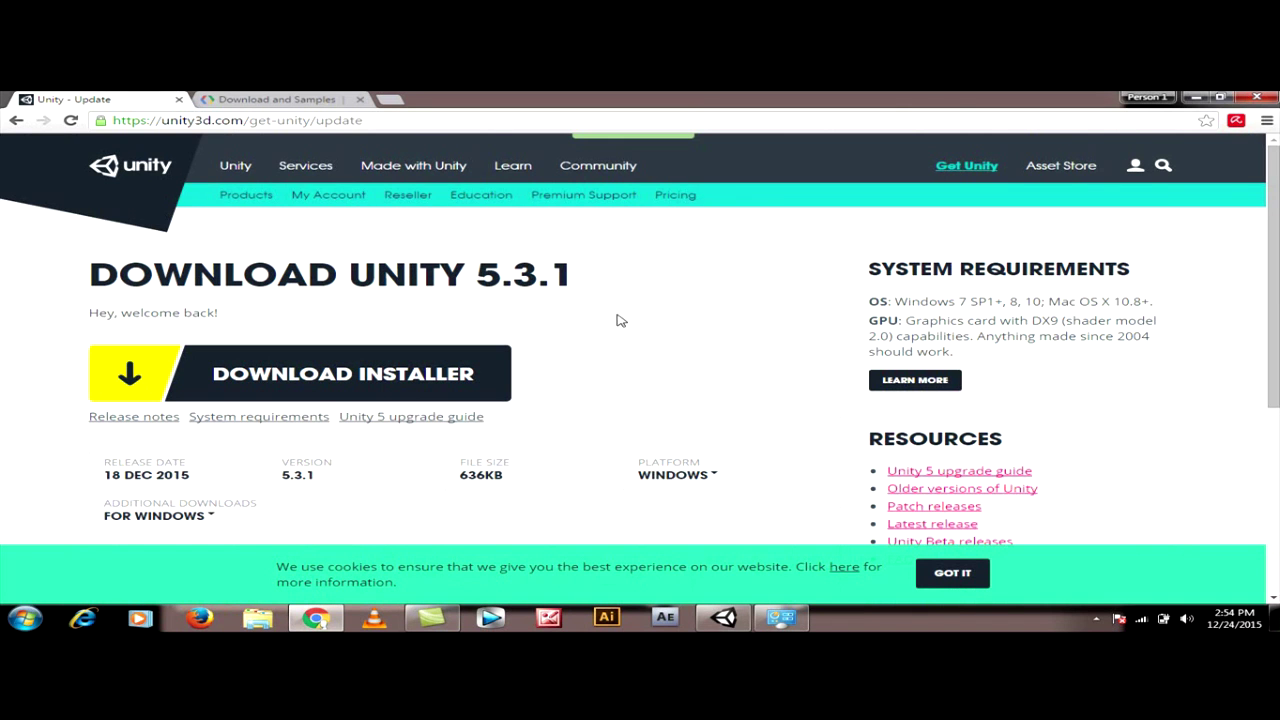
pyautogui.scroll(-1, 1273, 300)
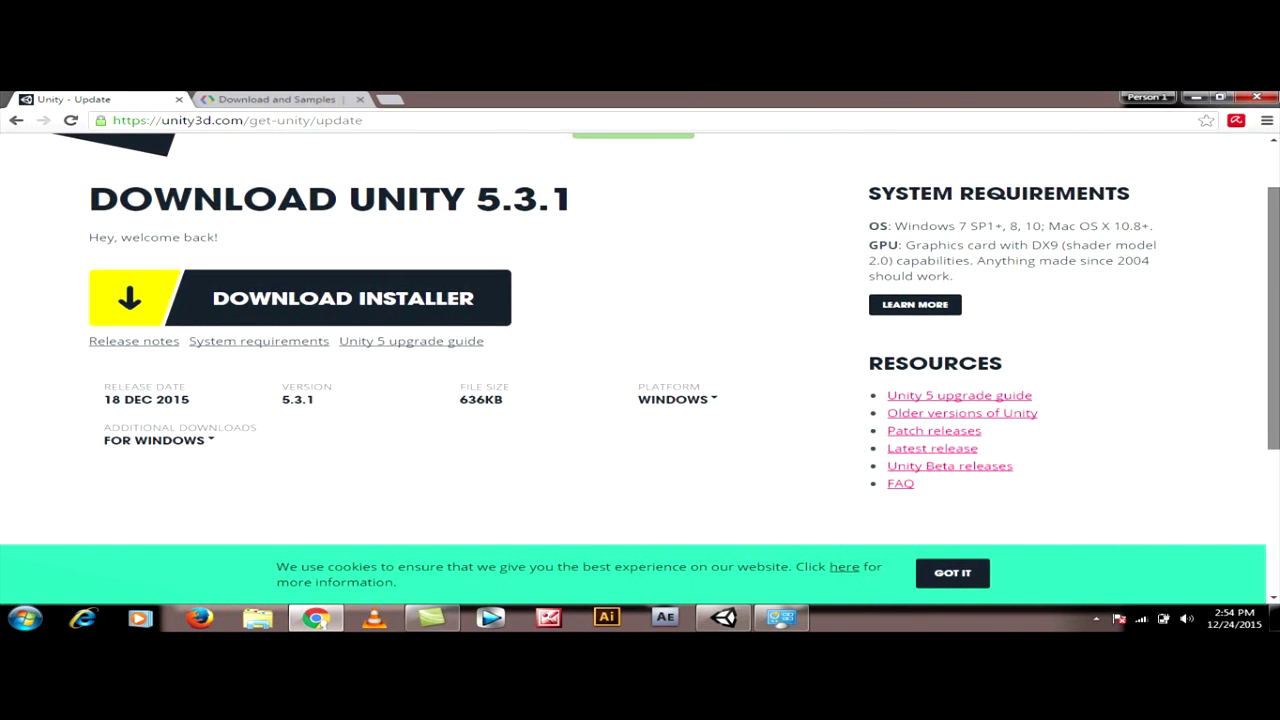
pyautogui.scroll(1, 1273, 300)
pyautogui.moveTo(82, 276); pyautogui.dragTo(673, 276)
pyautogui.click(614, 286)
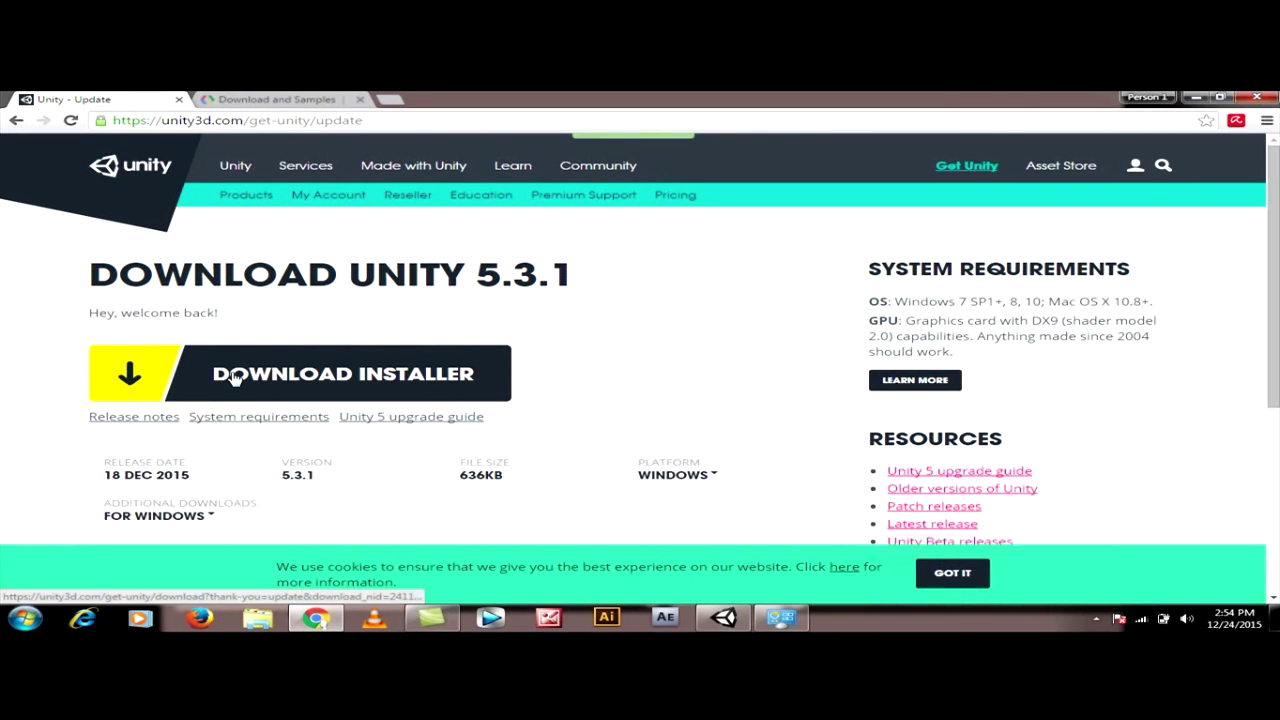
# Step: Check the installer platform choices and the additional downloads for Windows
pyautogui.click(717, 478)
pyautogui.scroll(-2, 717, 478)
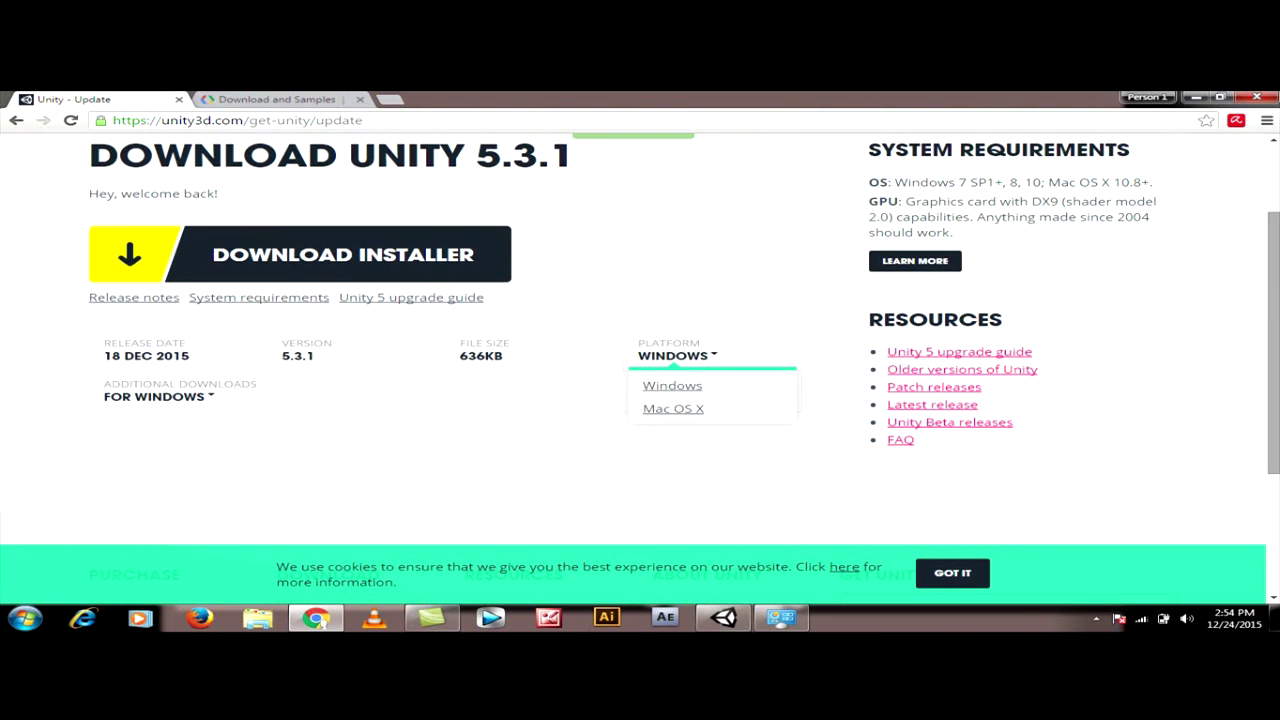
pyautogui.click(428, 449)
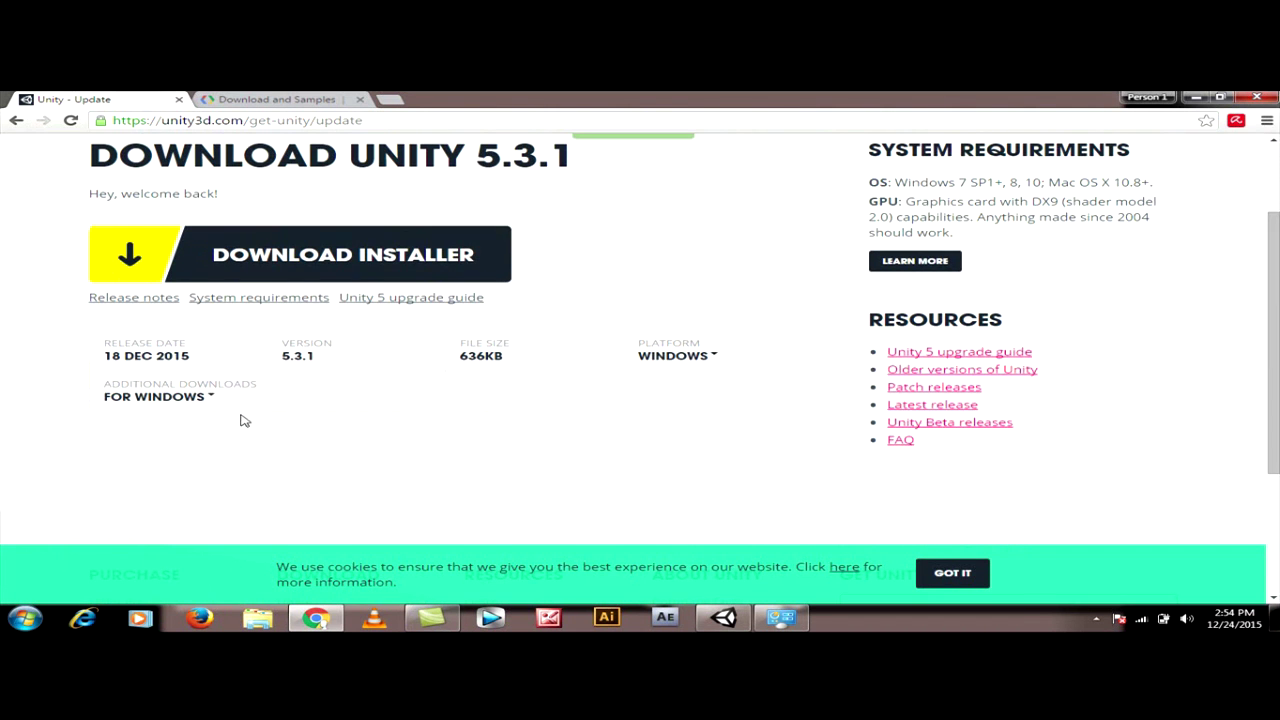
pyautogui.click(211, 398)
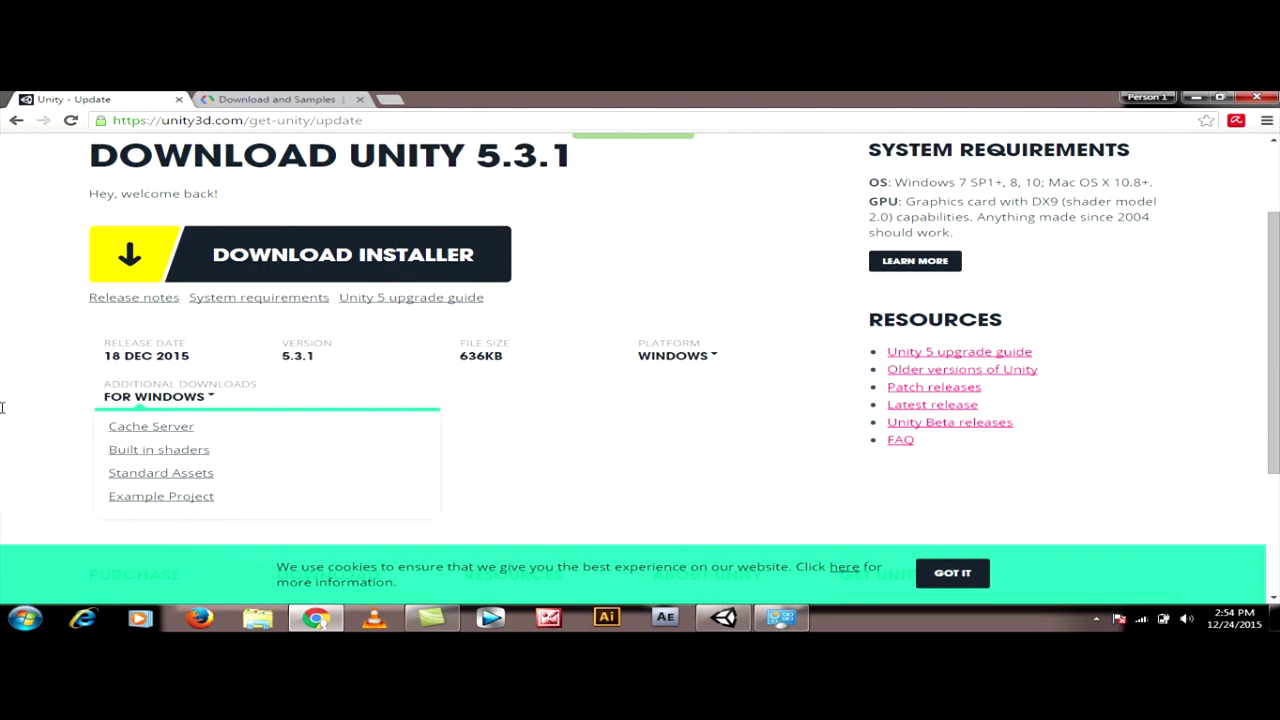
pyautogui.click(3, 407)
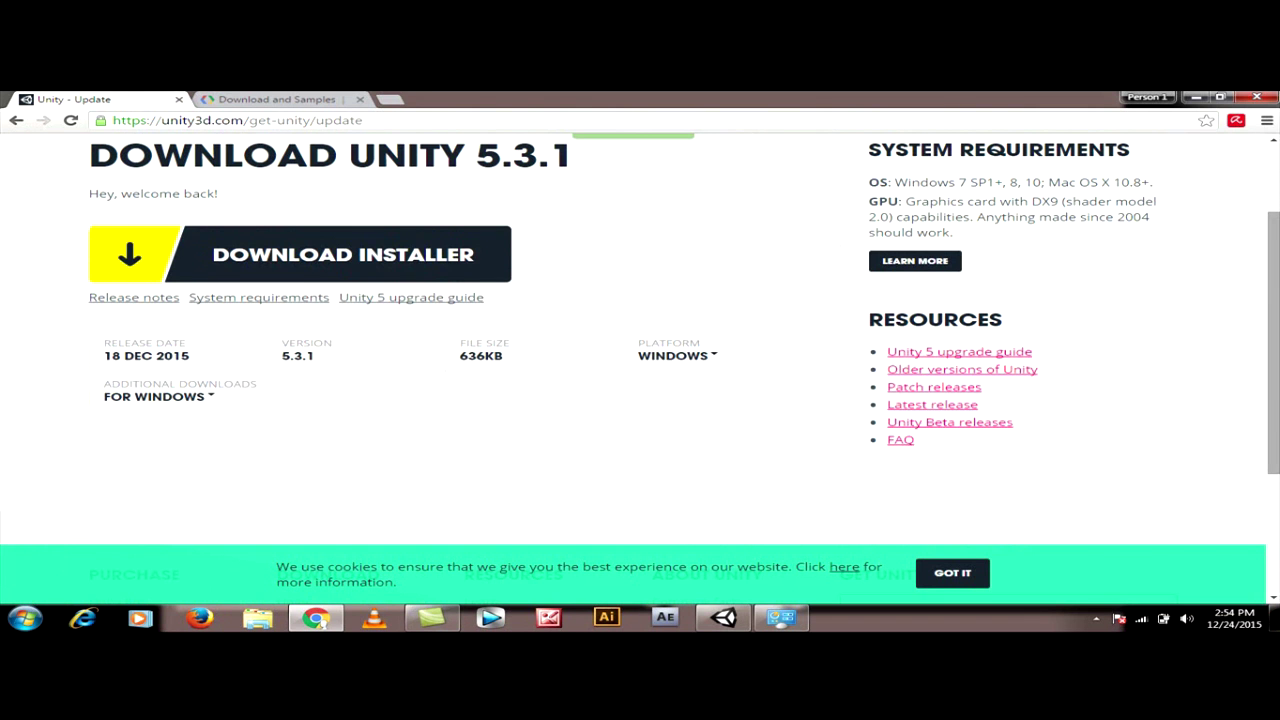
pyautogui.scroll(2, 3, 270)
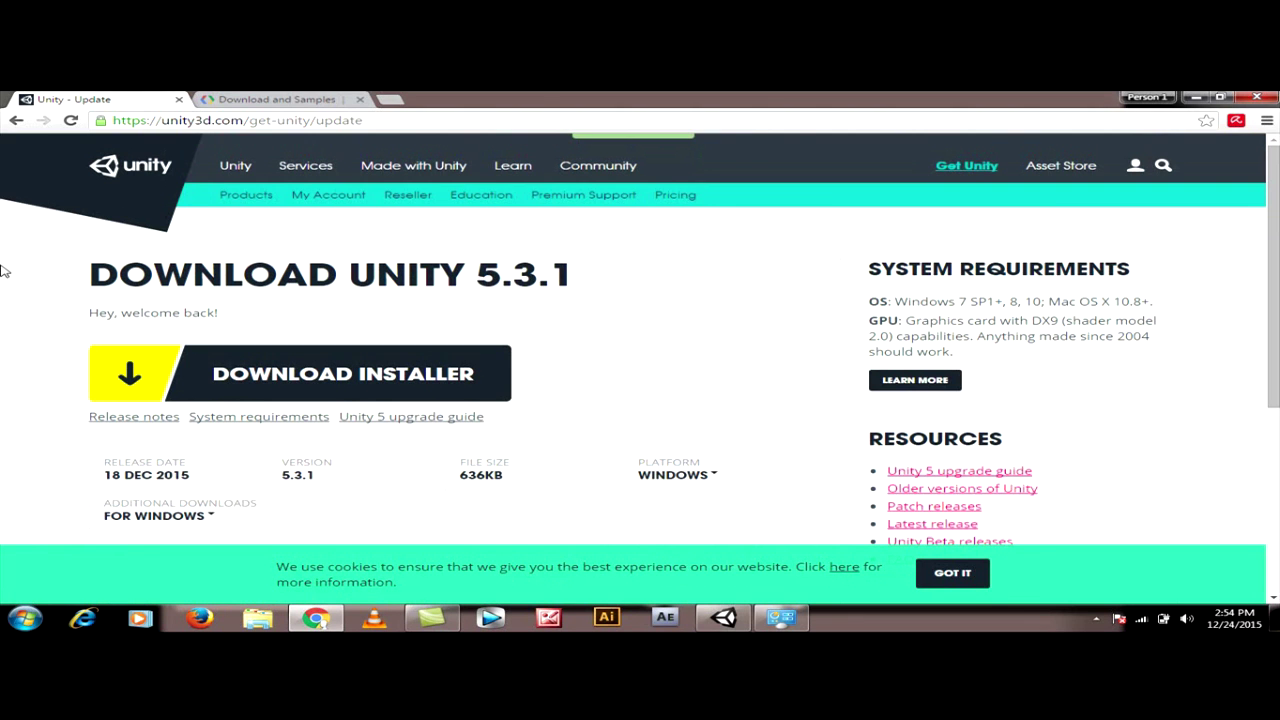
# Step: Scroll through the Cardboard SDK for Unity download page, then minimize Chrome
pyautogui.click(266, 98)
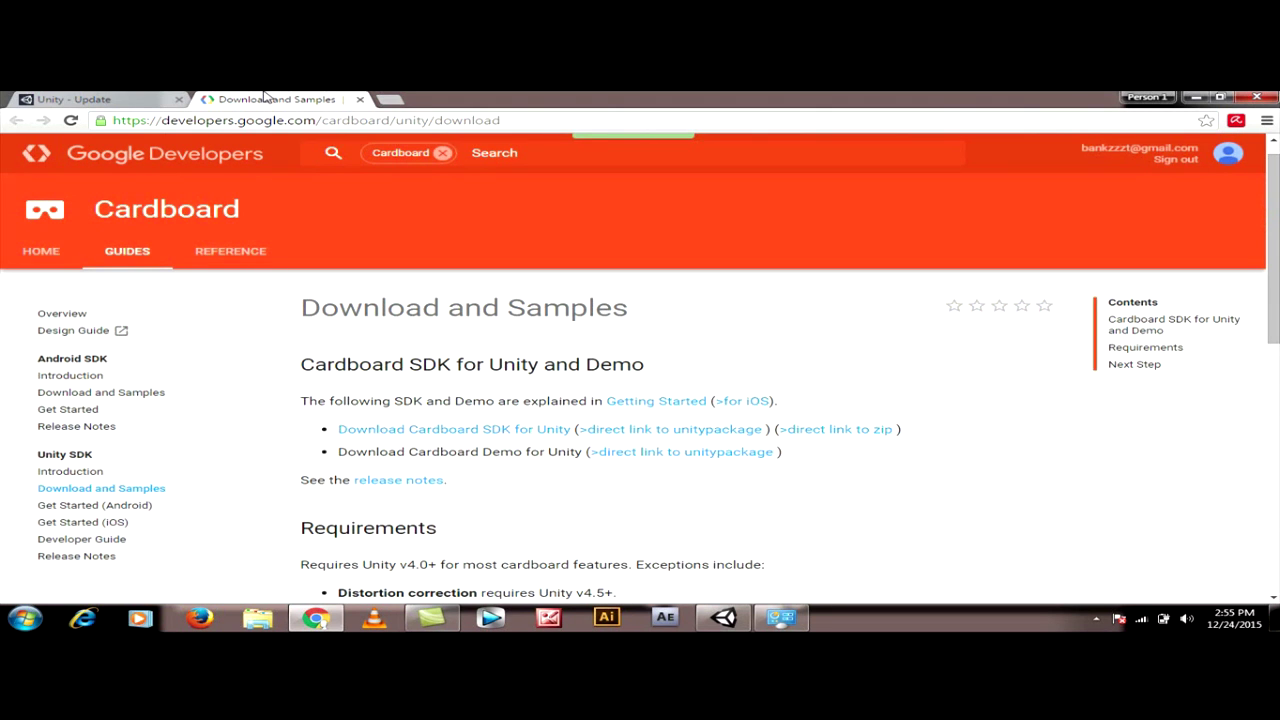
pyautogui.scroll(-3, 640, 400)
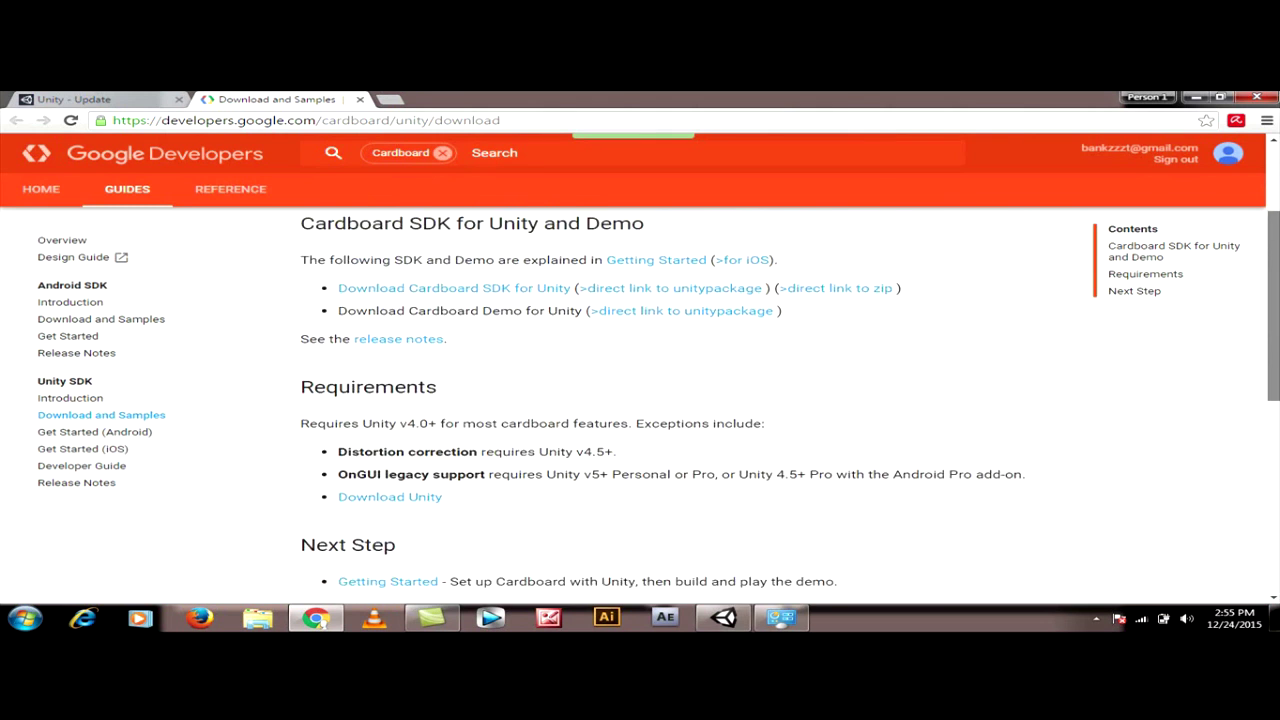
pyautogui.scroll(1, 1272, 290)
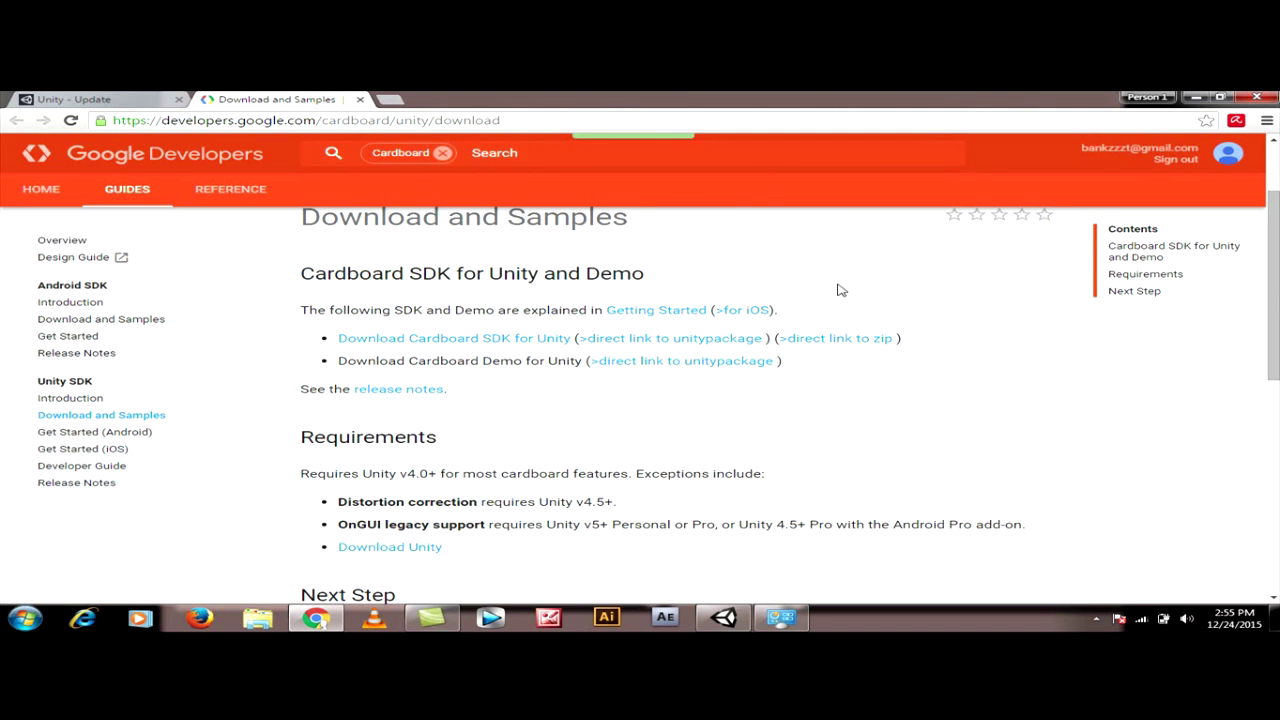
pyautogui.click(1195, 100)
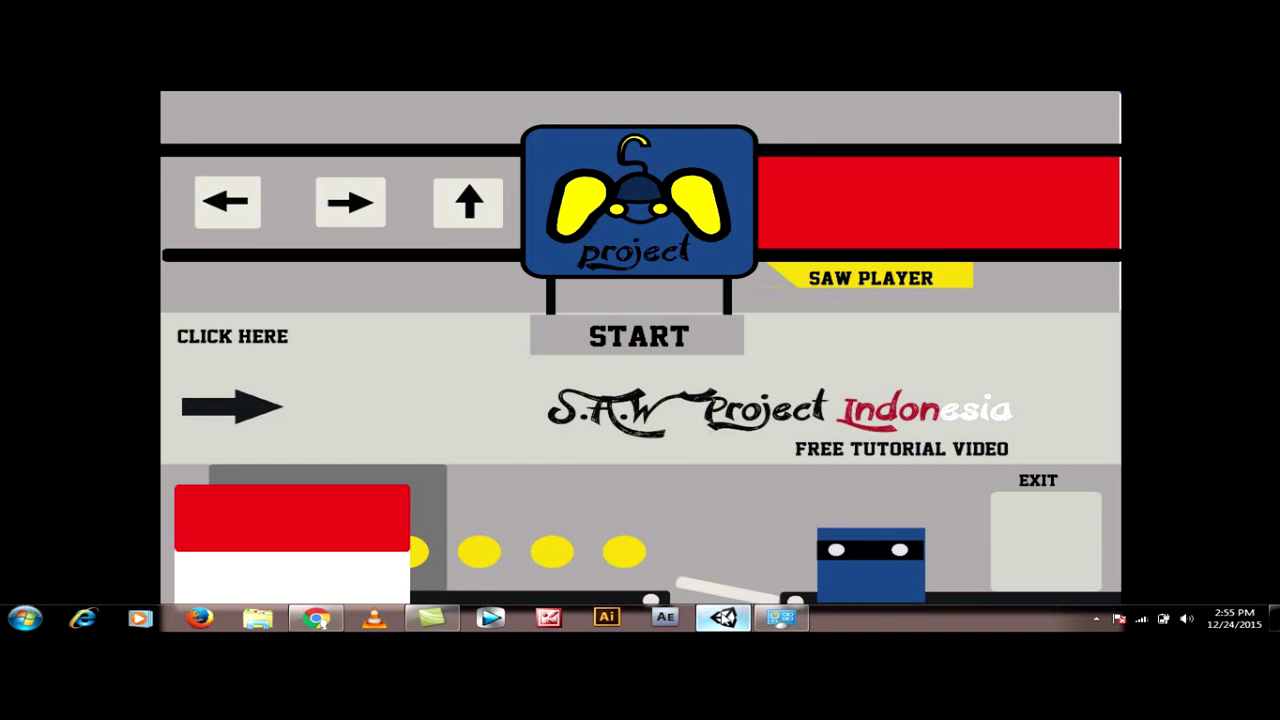
# Step: Switch to the saw project in Unity, glance back at the Cardboard page, then return to Unity
pyautogui.click(724, 618)
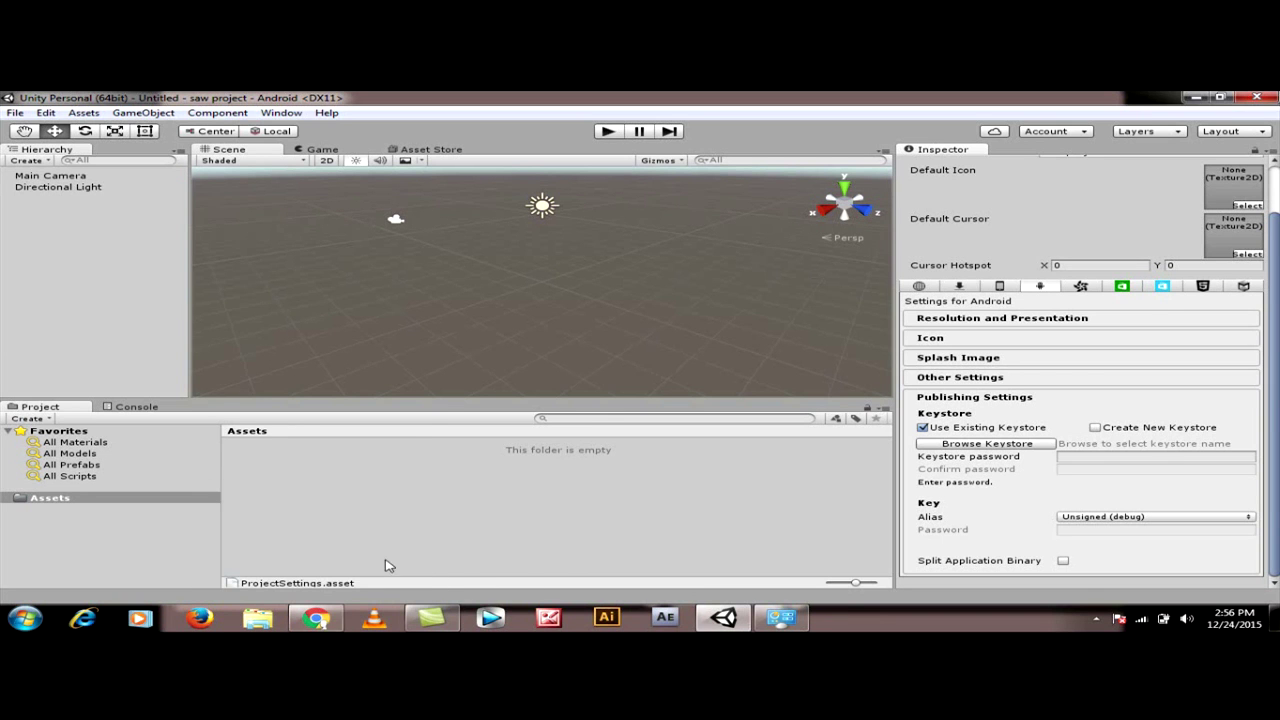
pyautogui.click(316, 618)
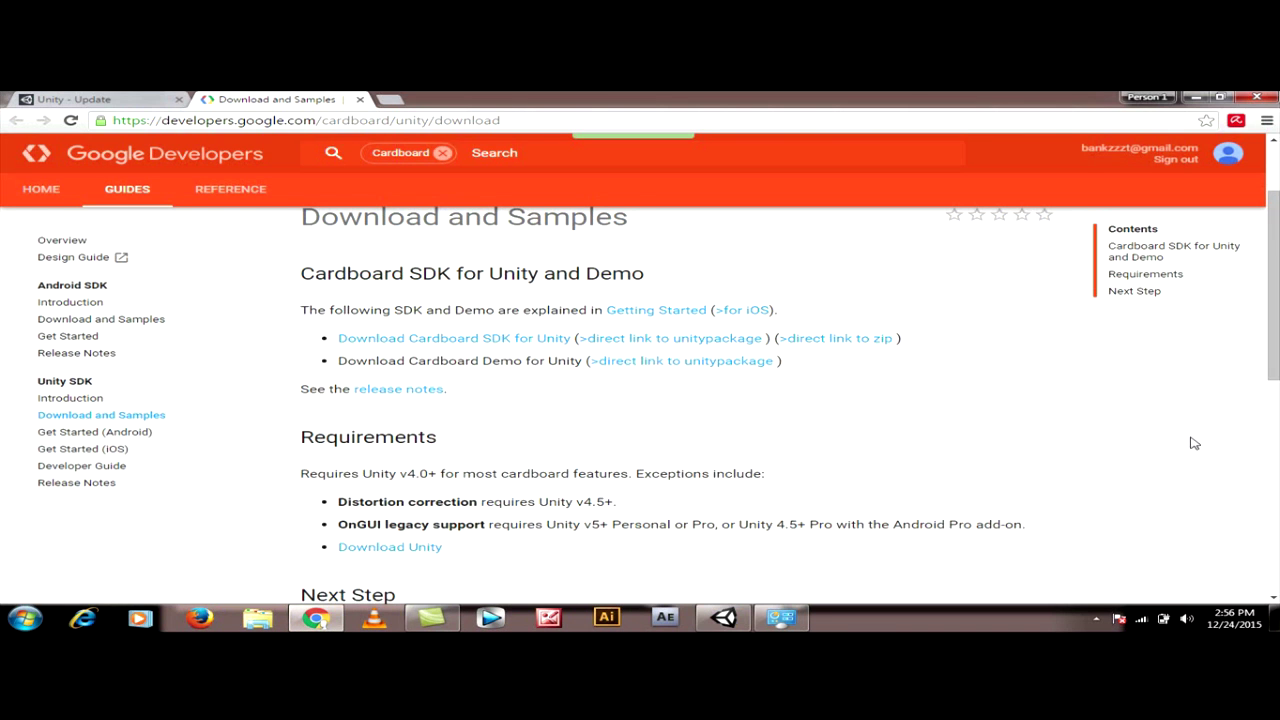
pyautogui.moveTo(1273, 285); pyautogui.dragTo(1273, 288)
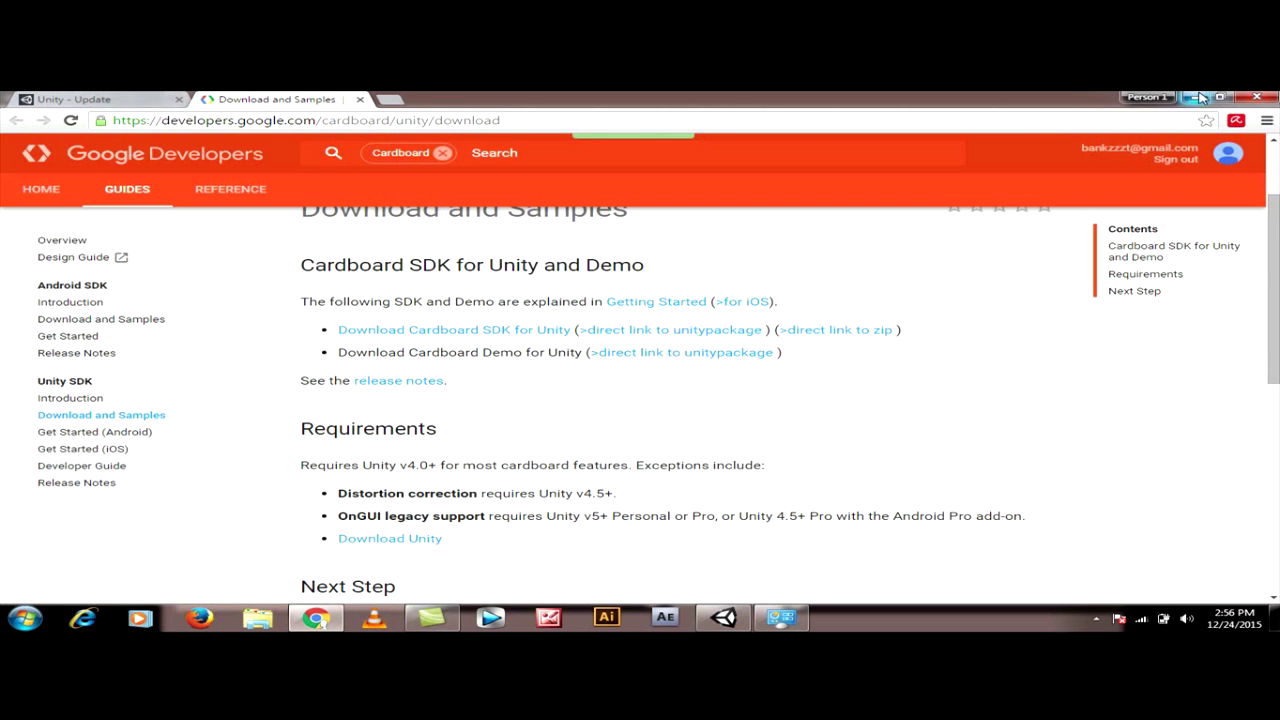
pyautogui.hotkey('alt', 'Tab')
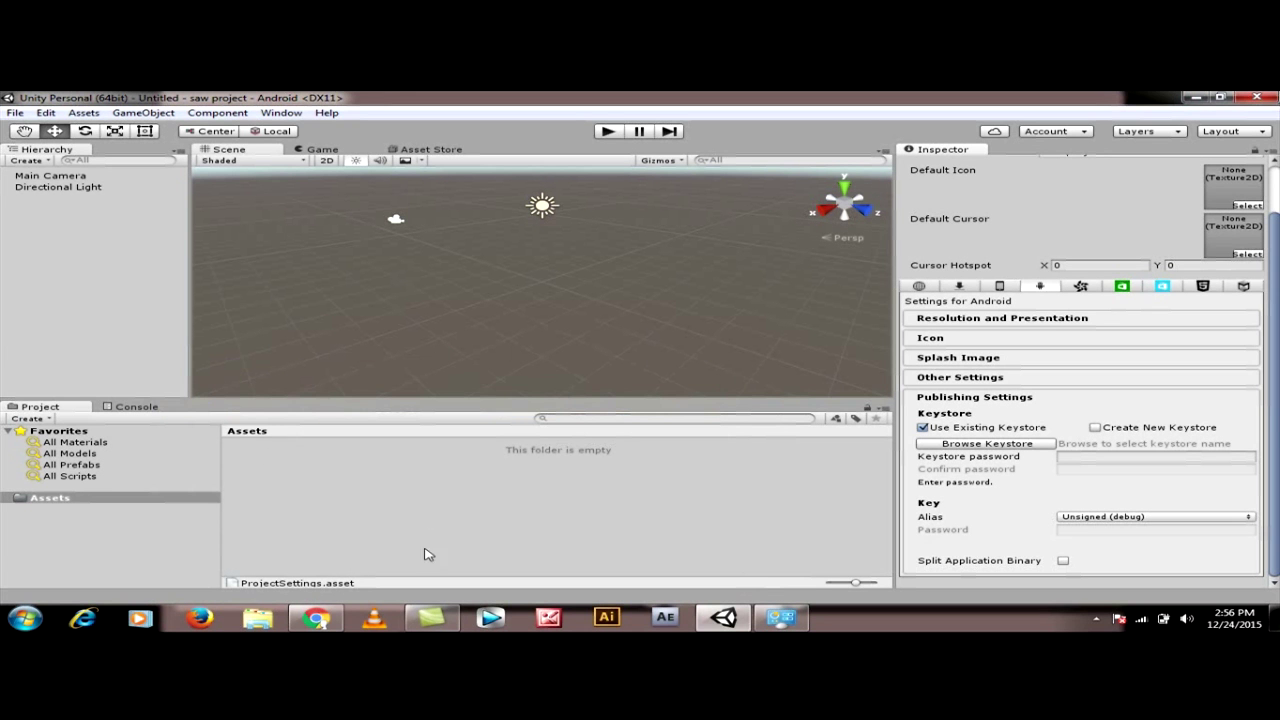
# Step: Import all assets of CardboardDemoForUnity from the cardboard-unity-master folder as a custom package
pyautogui.rightClick(296, 471)
pyautogui.moveTo(465, 312)
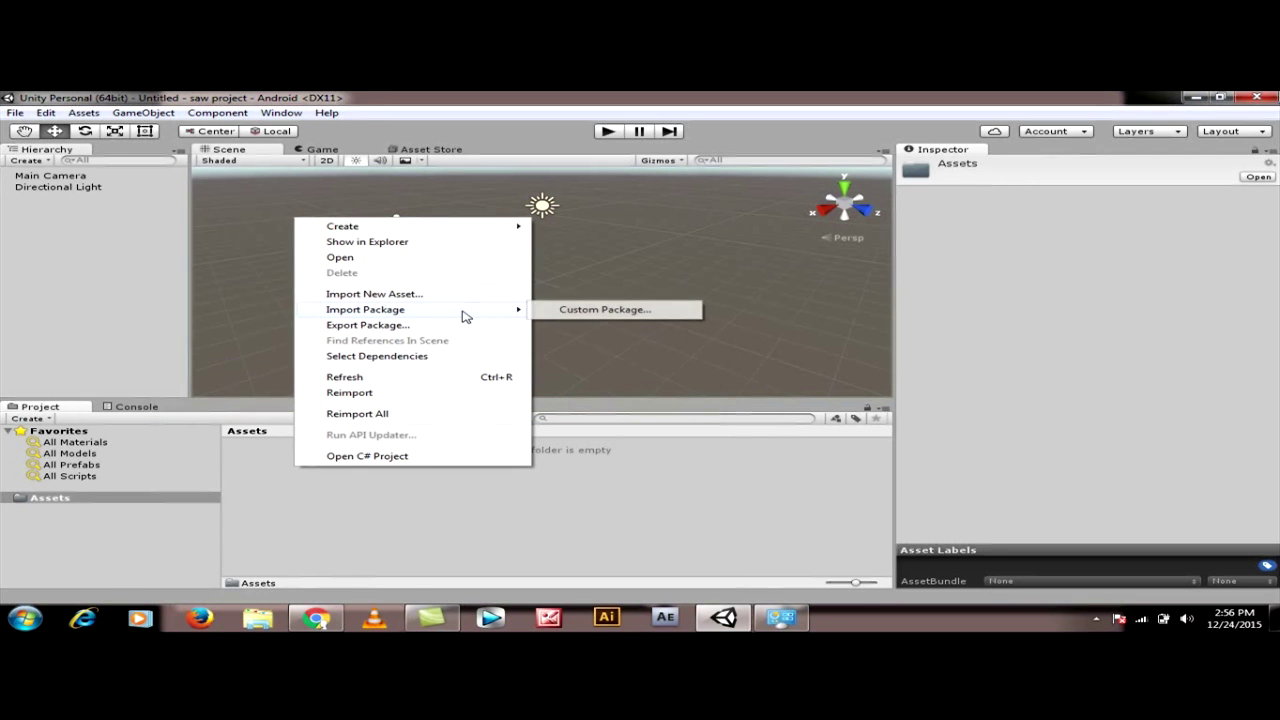
pyautogui.click(564, 312)
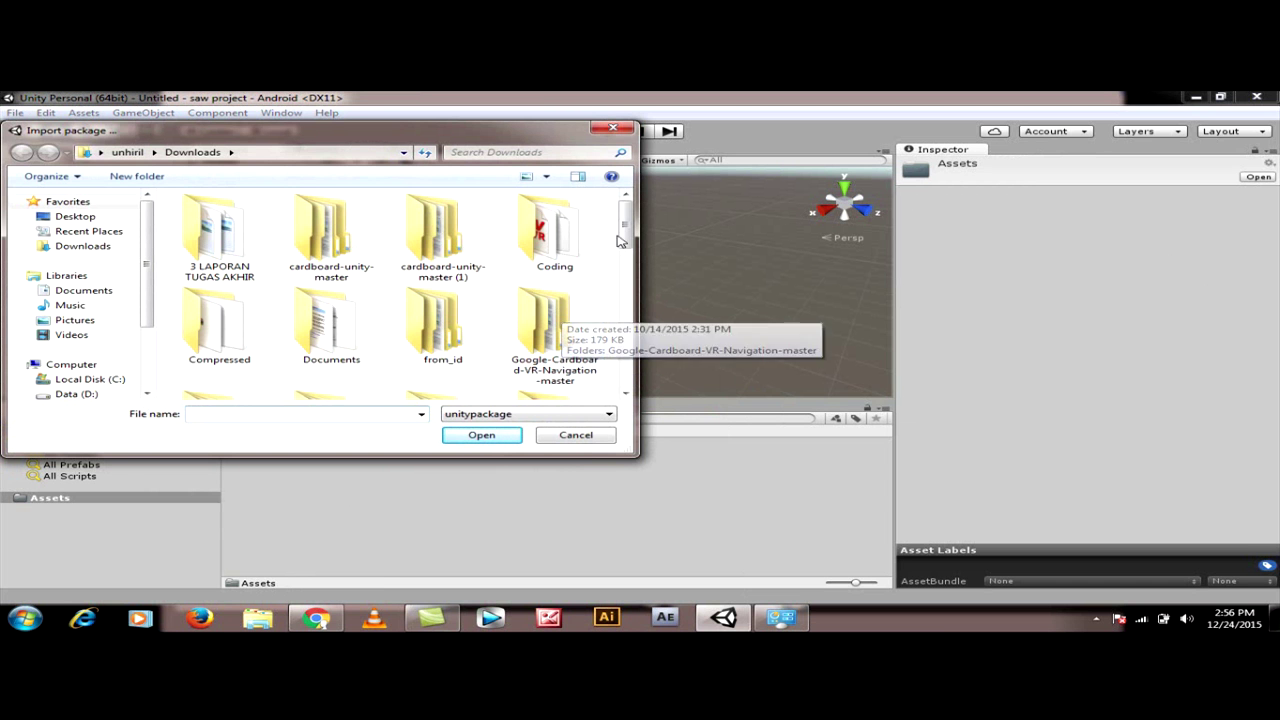
pyautogui.moveTo(624, 233)
pyautogui.mouseDown()
pyautogui.moveTo(624, 365)
pyautogui.moveTo(622, 210)
pyautogui.mouseUp()
pyautogui.doubleClick(435, 240)
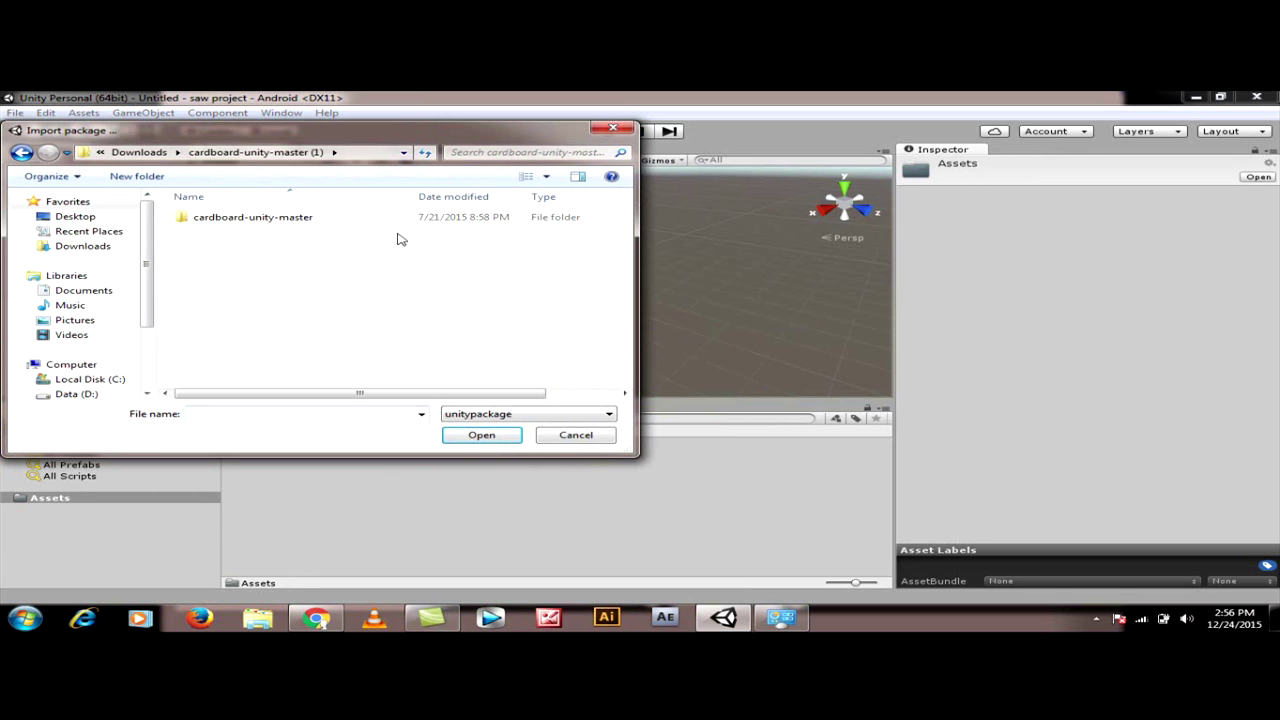
pyautogui.doubleClick(307, 225)
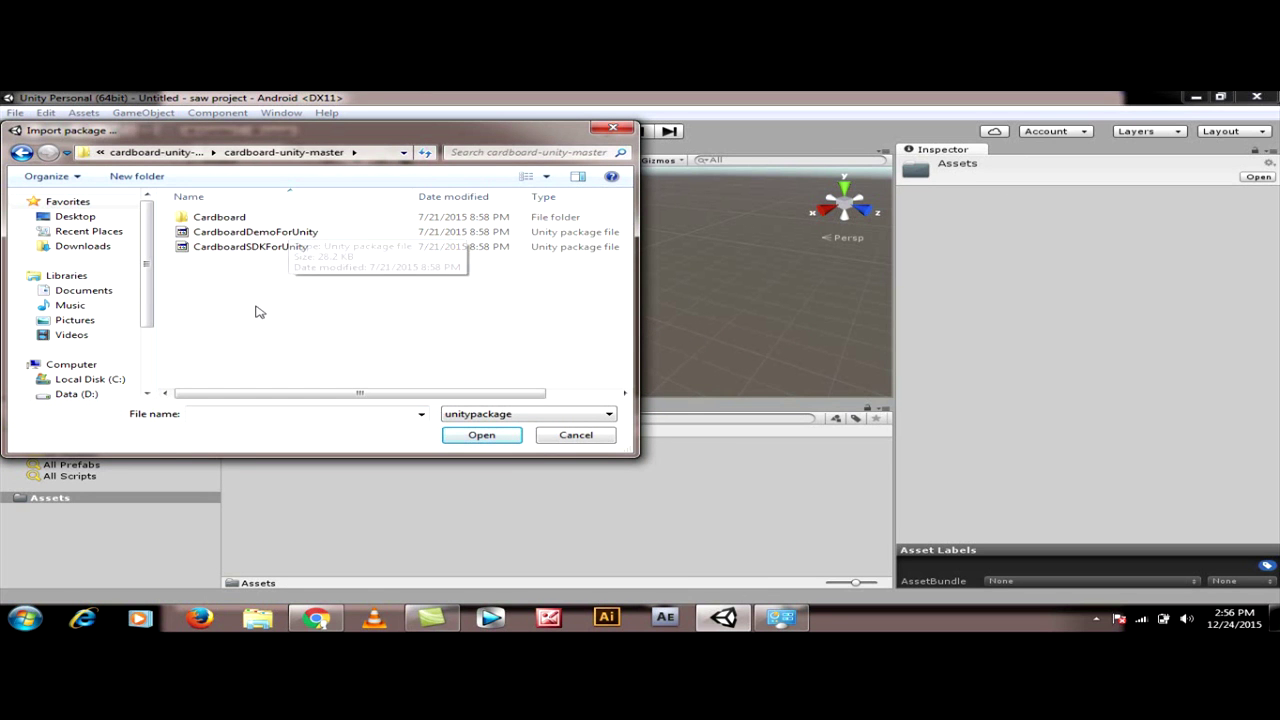
pyautogui.click(320, 233)
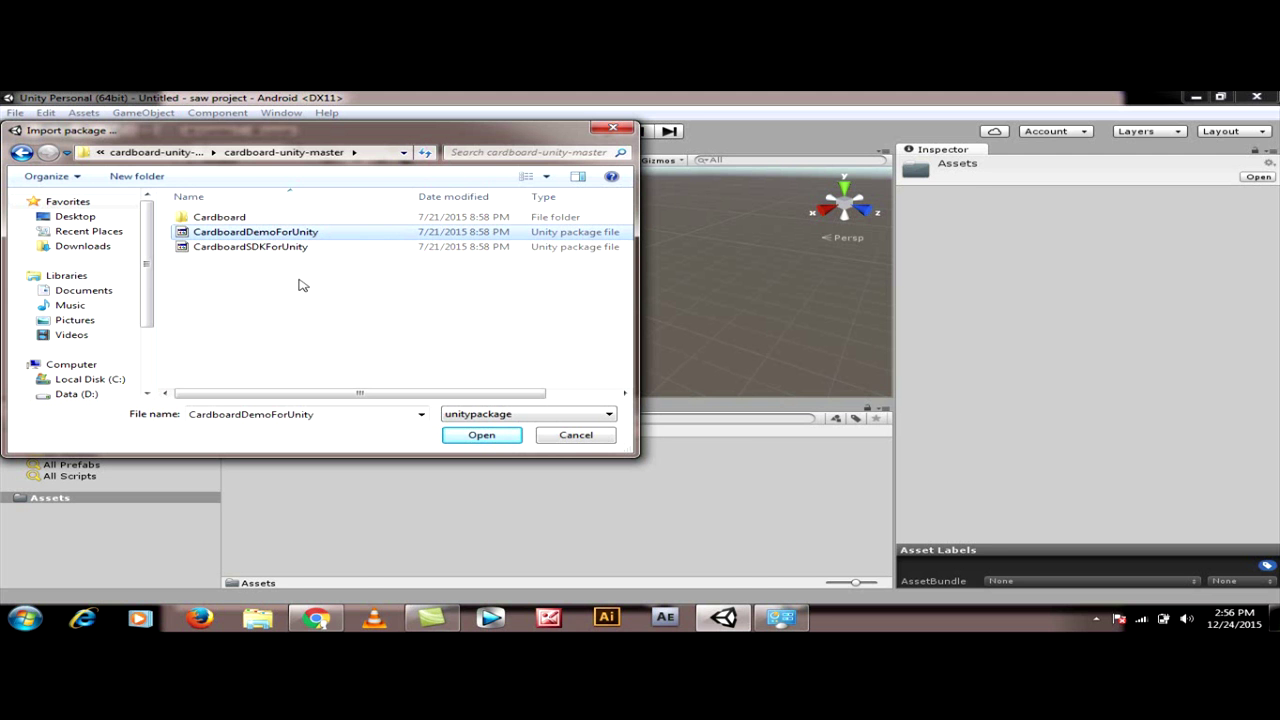
pyautogui.click(473, 437)
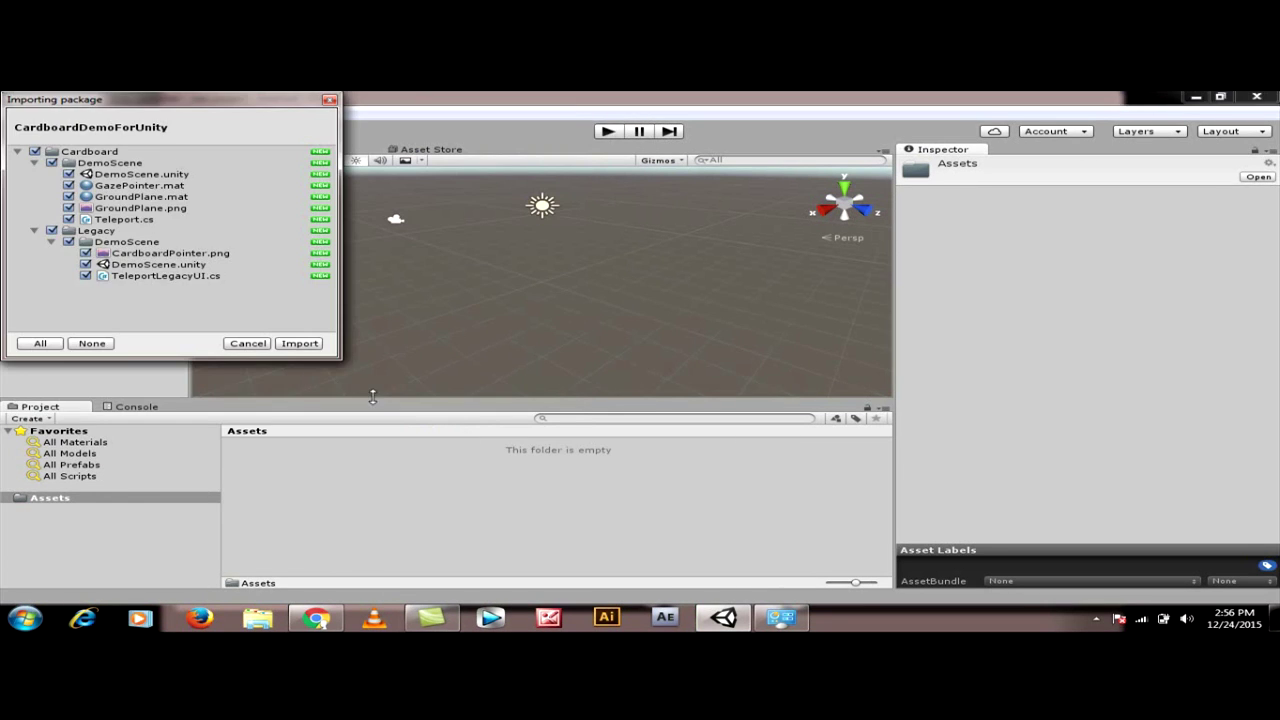
pyautogui.click(298, 346)
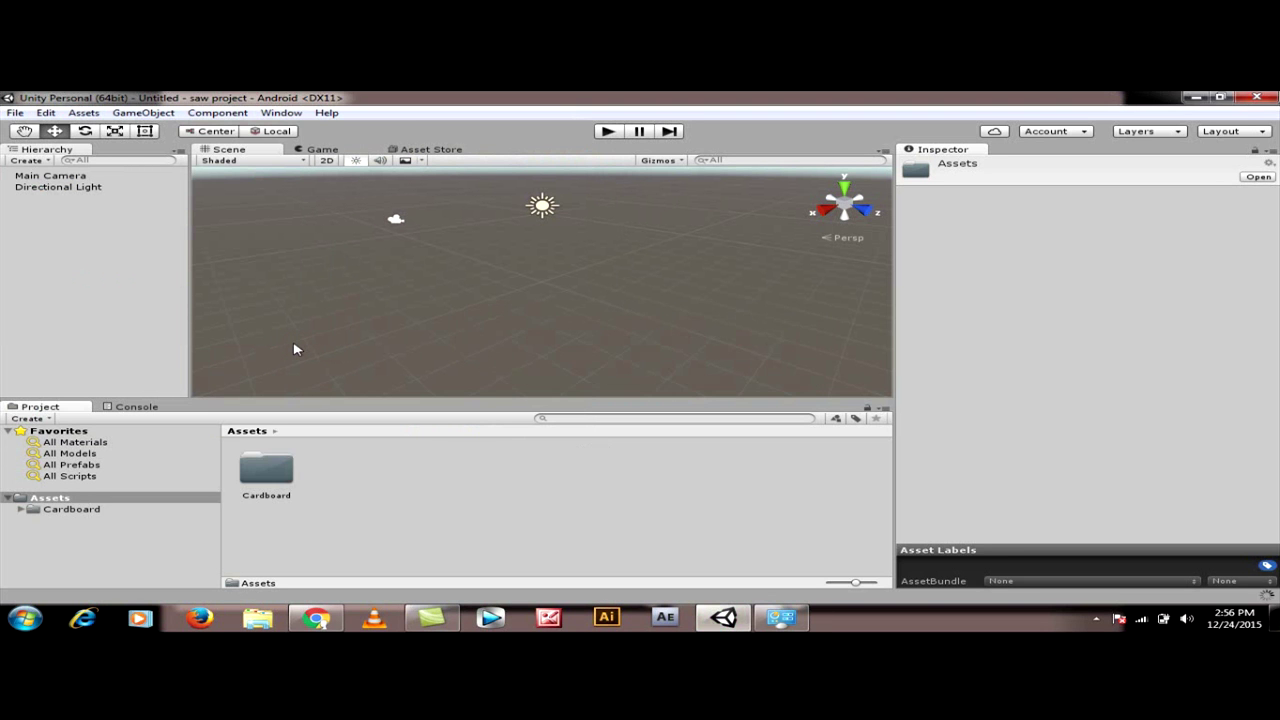
# Step: Import all assets of the CardboardSDKForUnity custom package into Assets
pyautogui.rightClick(343, 477)
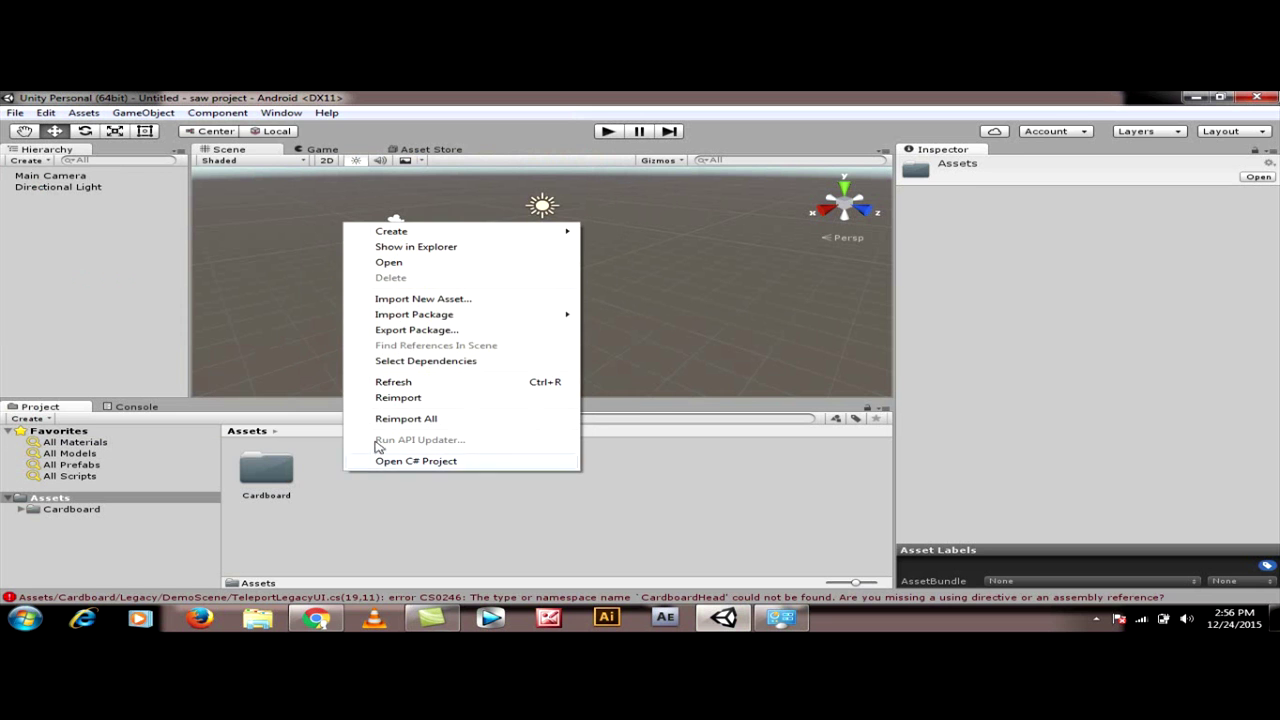
pyautogui.moveTo(477, 314)
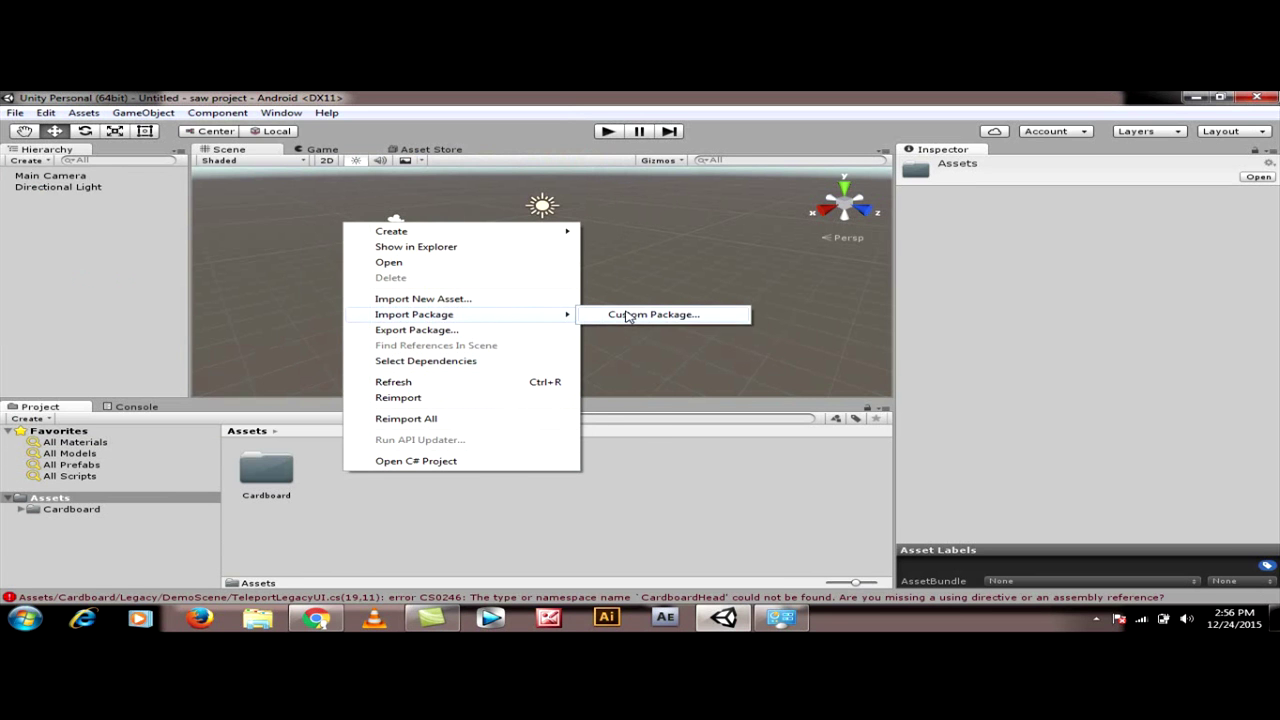
pyautogui.click(619, 315)
pyautogui.click(245, 250)
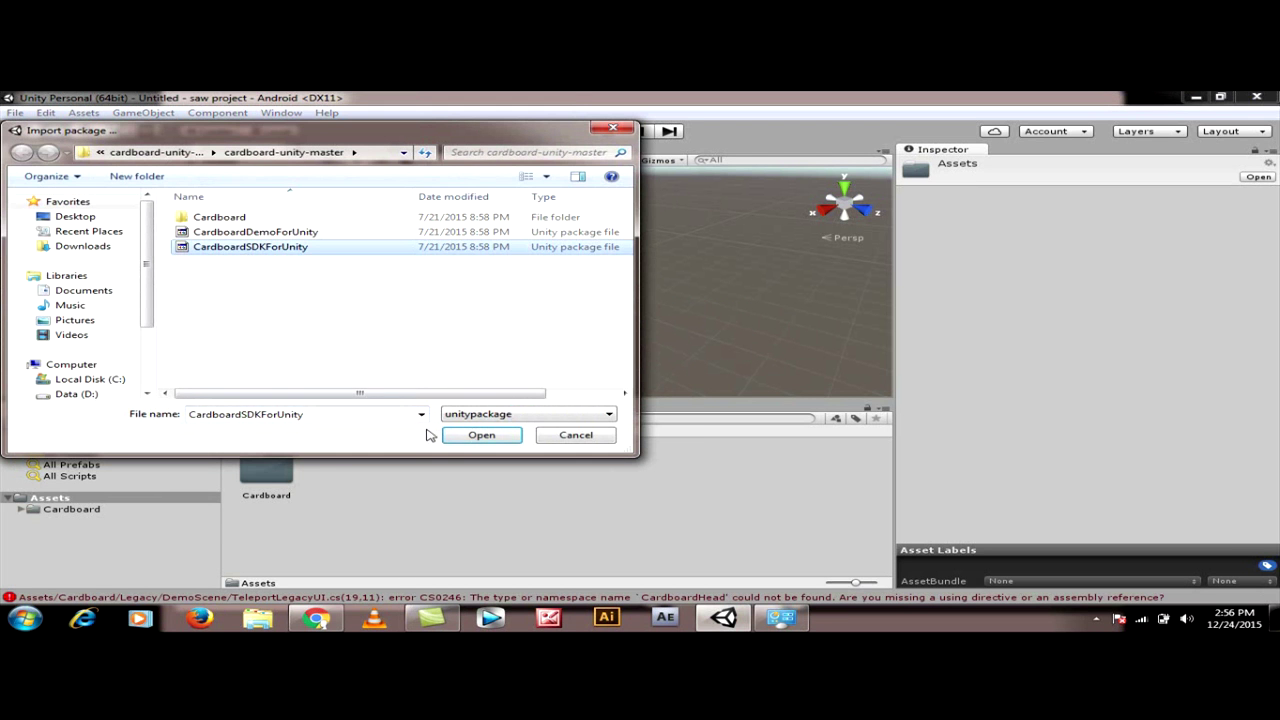
pyautogui.click(481, 436)
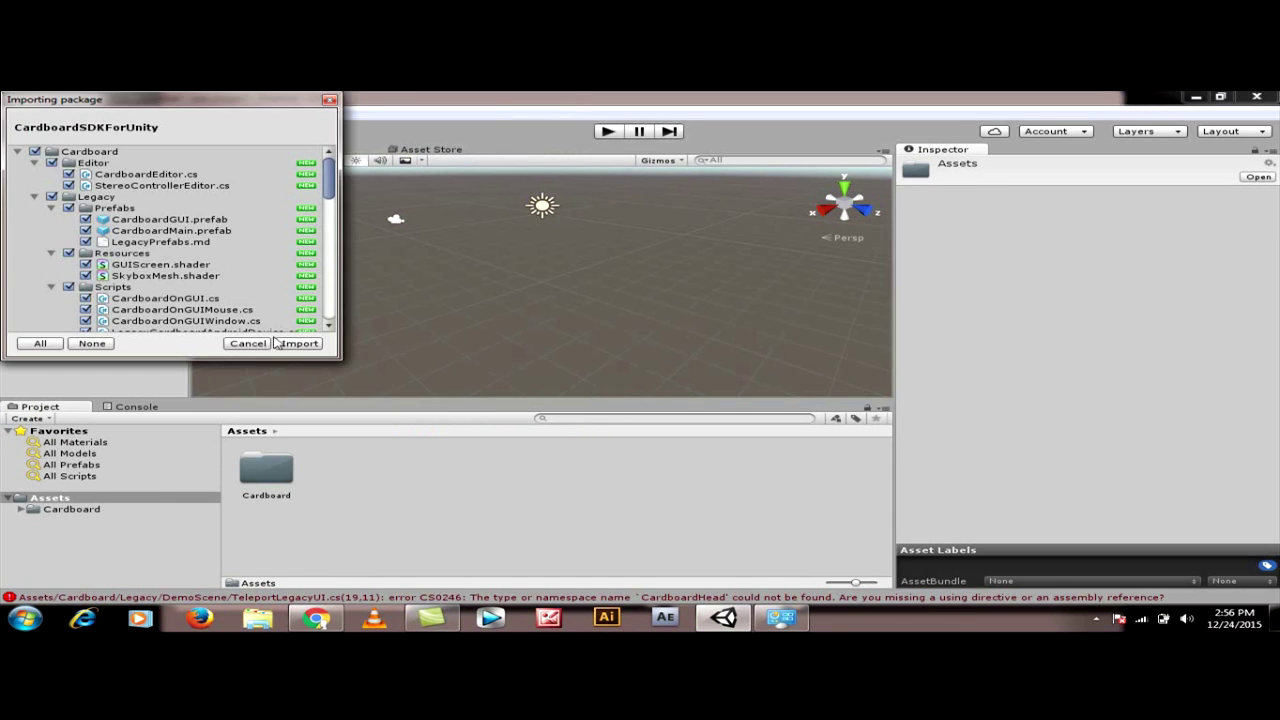
pyautogui.click(296, 346)
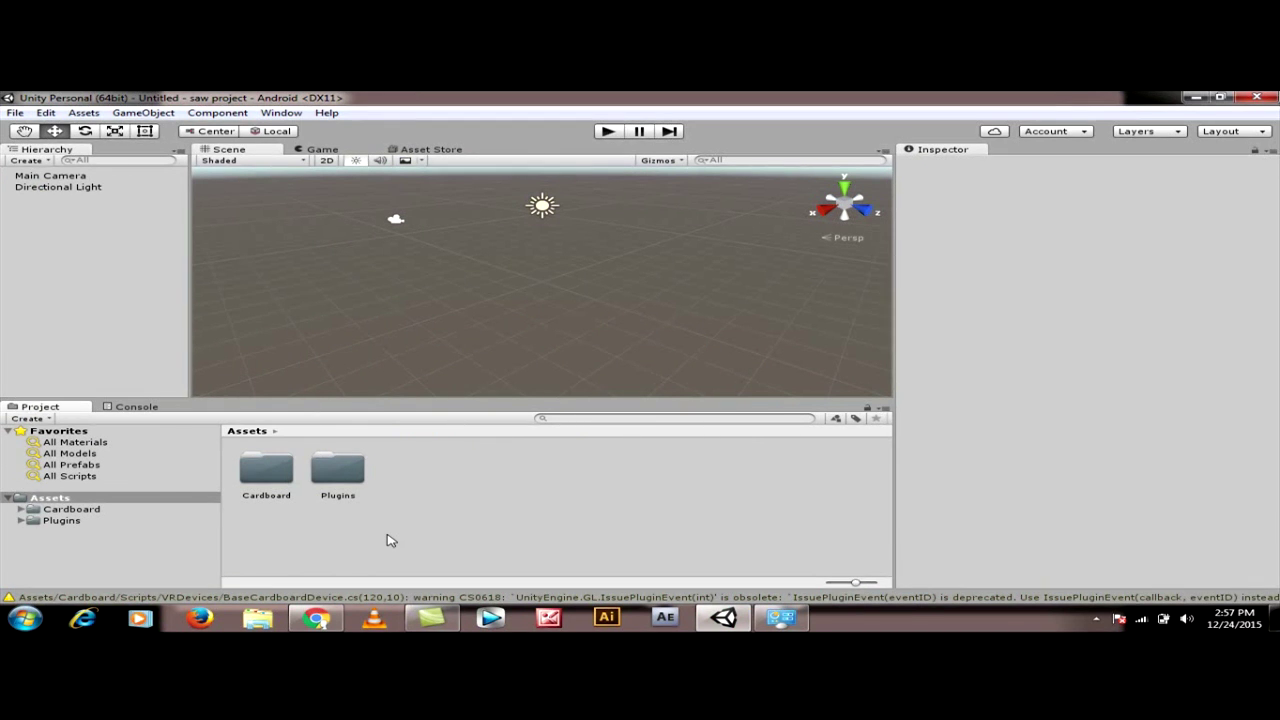
# Step: Open DemoScene from Assets/Cardboard/DemoScene and orbit the view around its cube
pyautogui.click(22, 510)
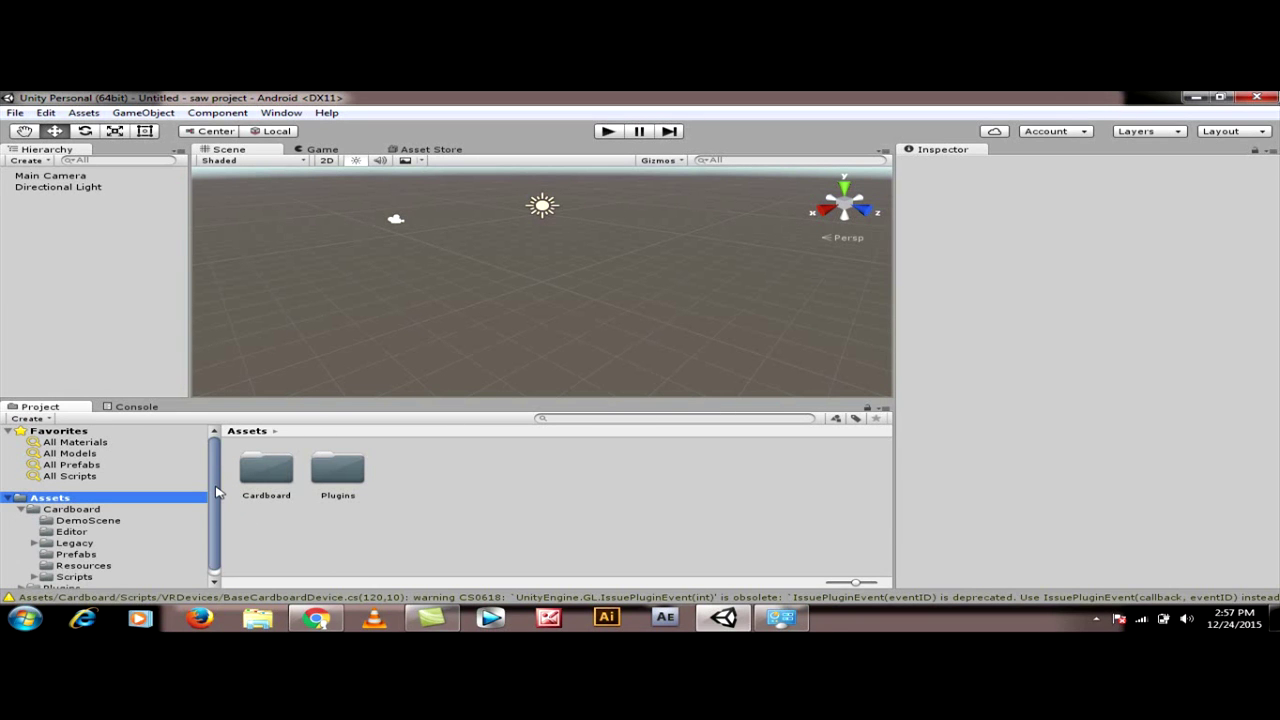
pyautogui.scroll(-1, 216, 492)
pyautogui.click(86, 513)
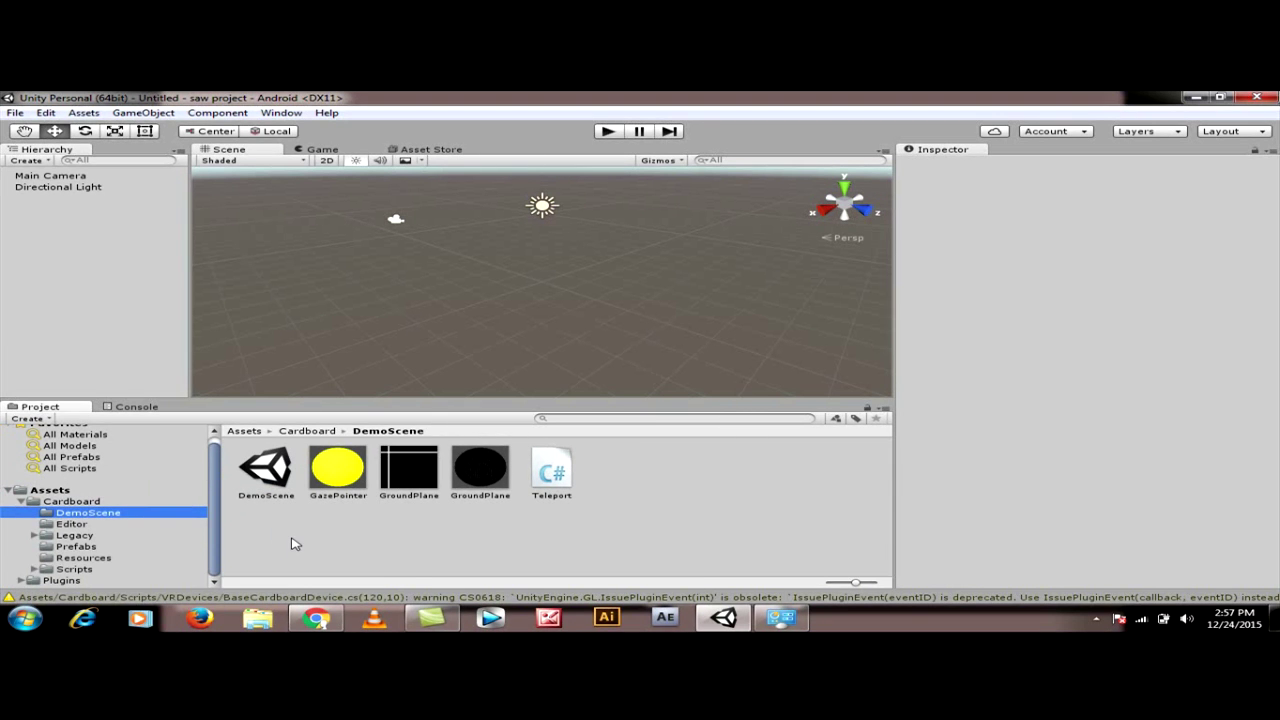
pyautogui.doubleClick(266, 468)
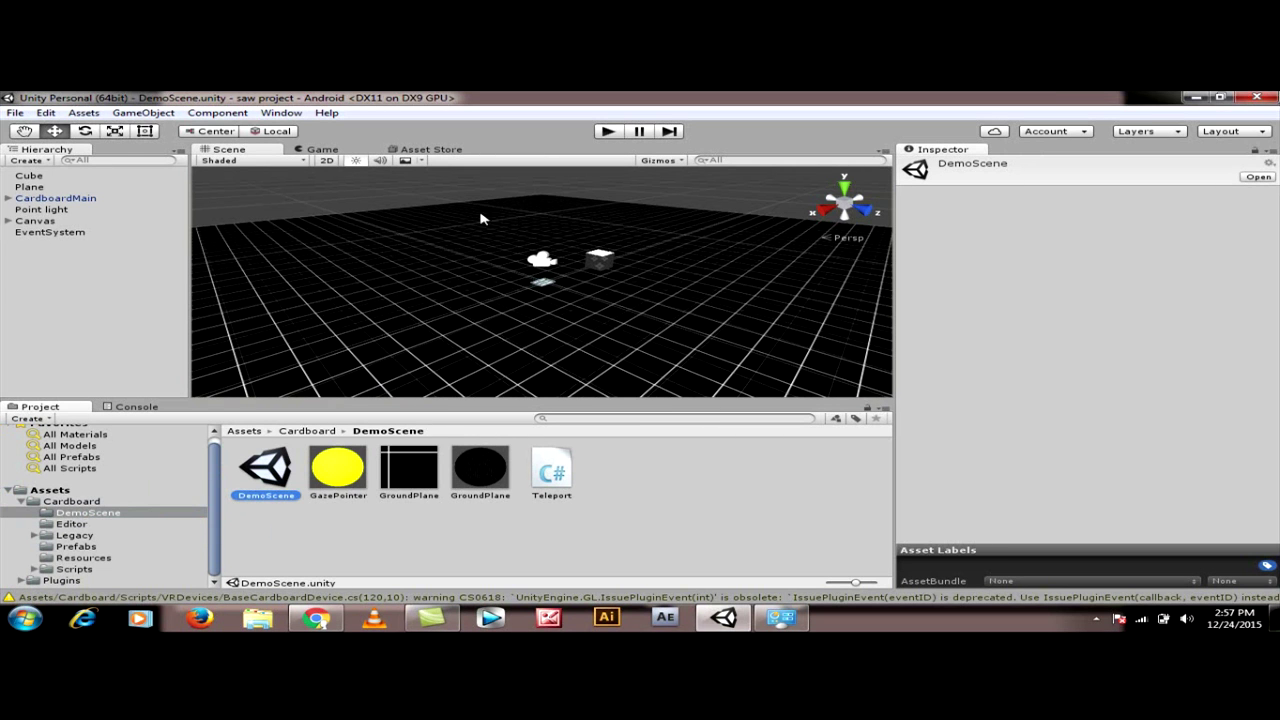
pyautogui.press('alt')
pyautogui.keyDown('alt'); pyautogui.moveTo(628, 291); pyautogui.dragTo(958, 292); pyautogui.keyUp('alt')
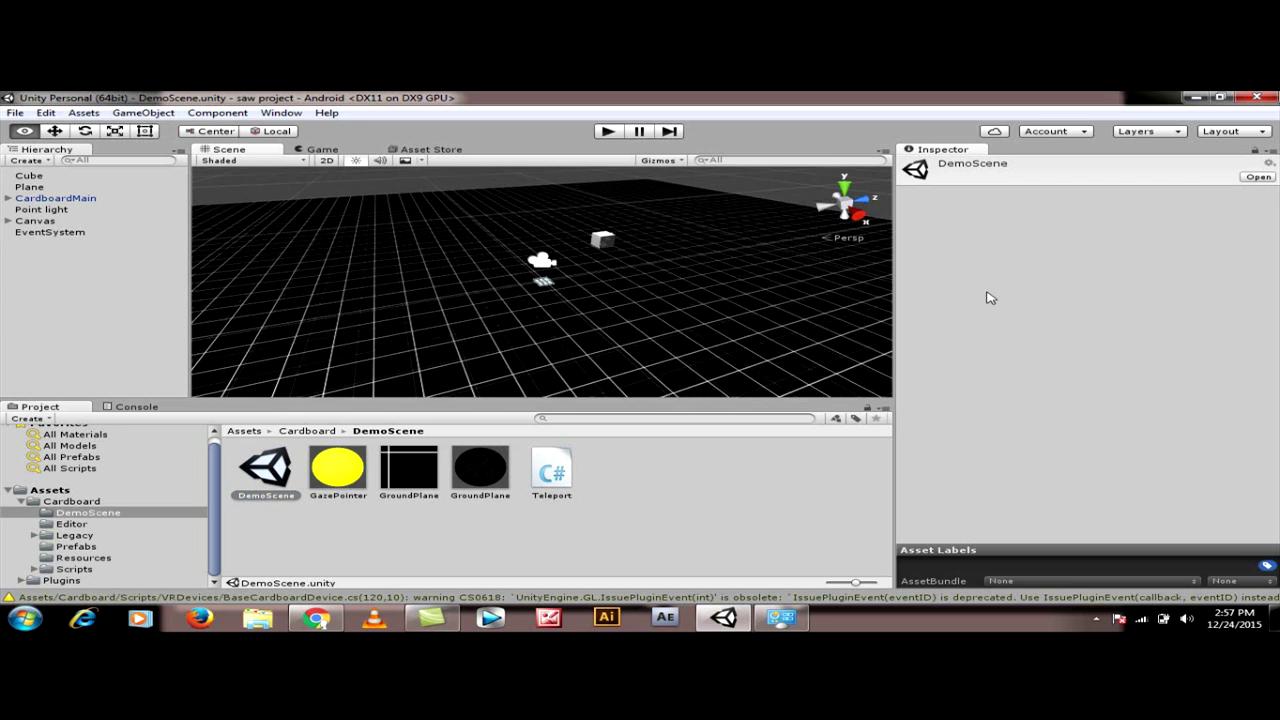
pyautogui.keyDown('alt'); pyautogui.moveTo(550, 296); pyautogui.dragTo(706, 298); pyautogui.keyUp('alt')
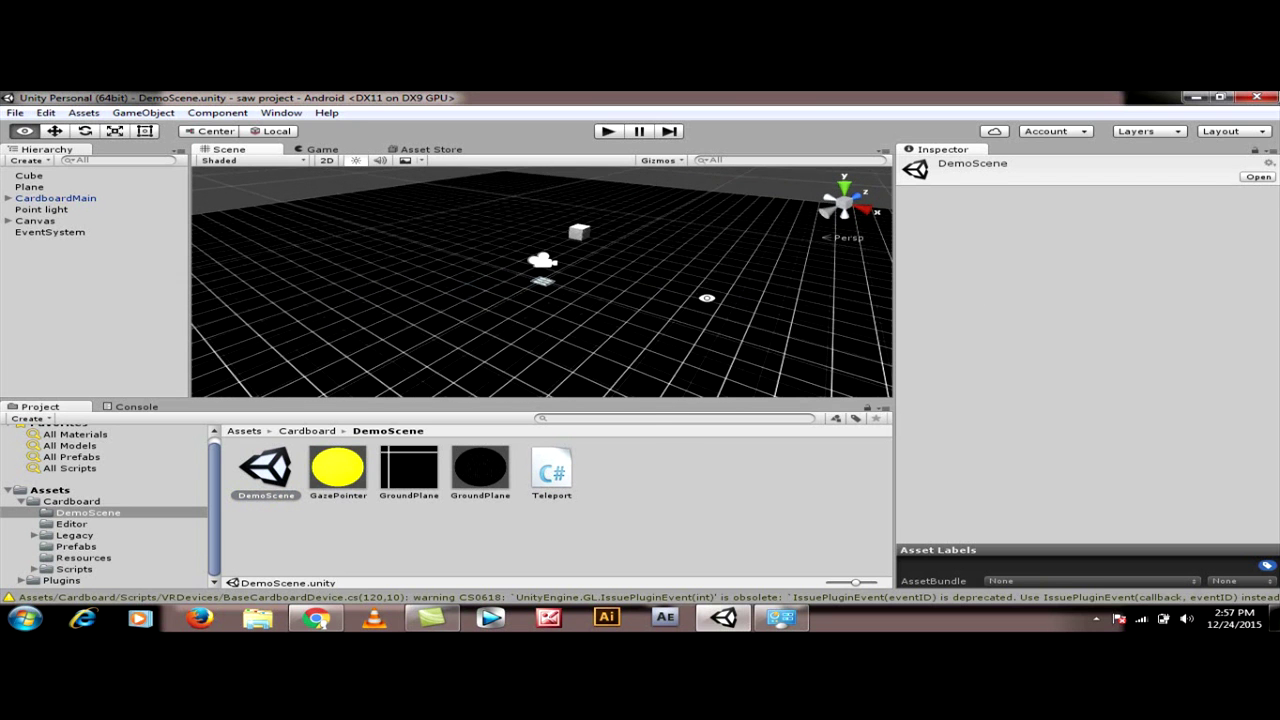
pyautogui.click(612, 132)
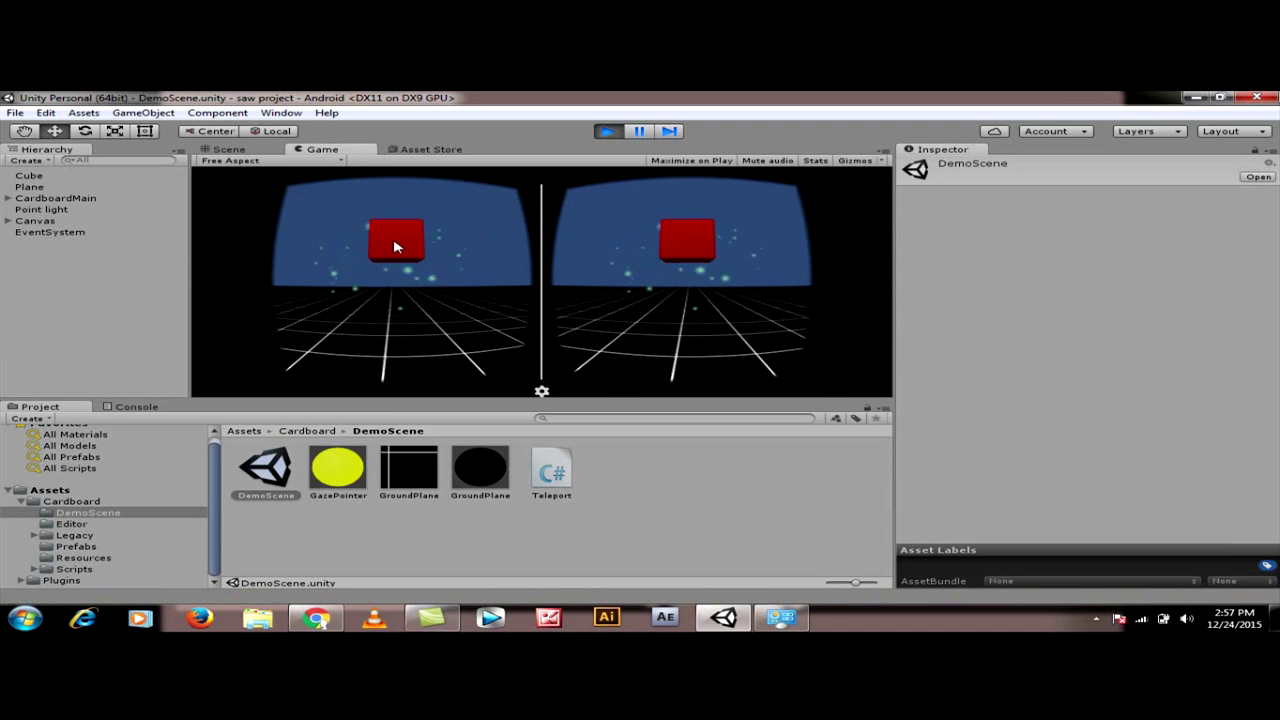
pyautogui.press('alt')
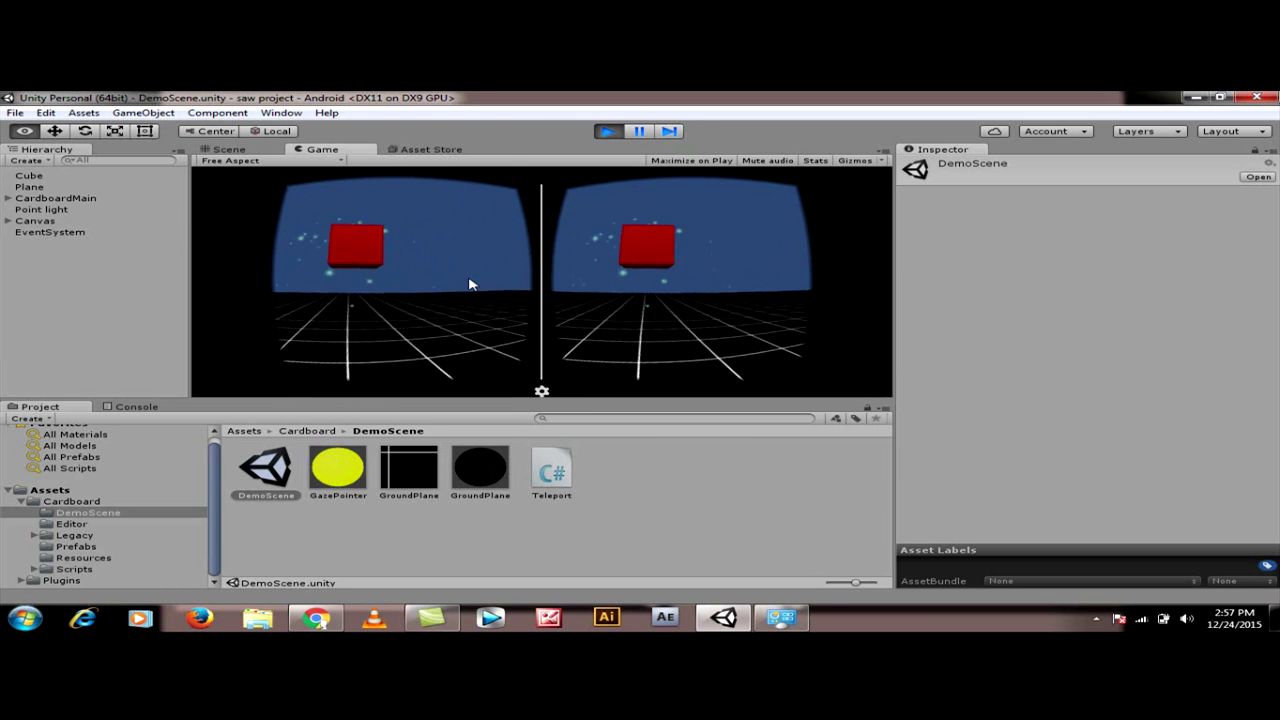
pyautogui.hotkey('alt', 'w')
pyautogui.press('Escape')
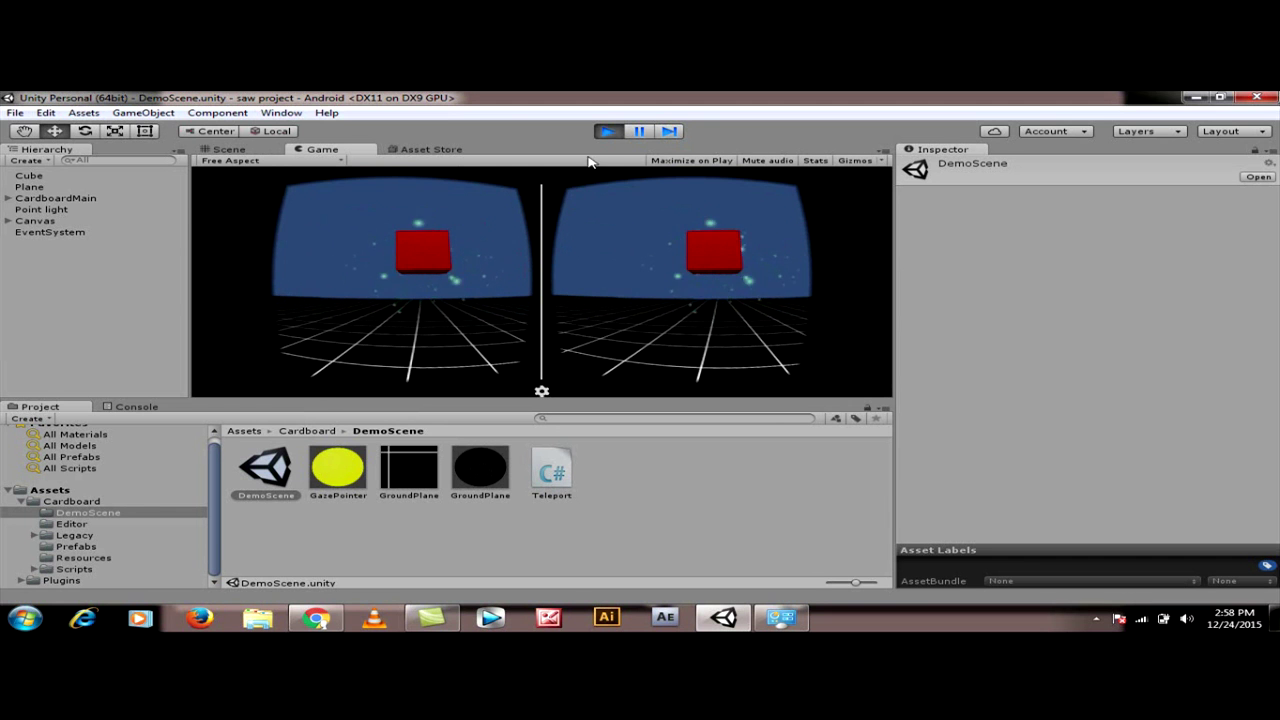
pyautogui.click(607, 131)
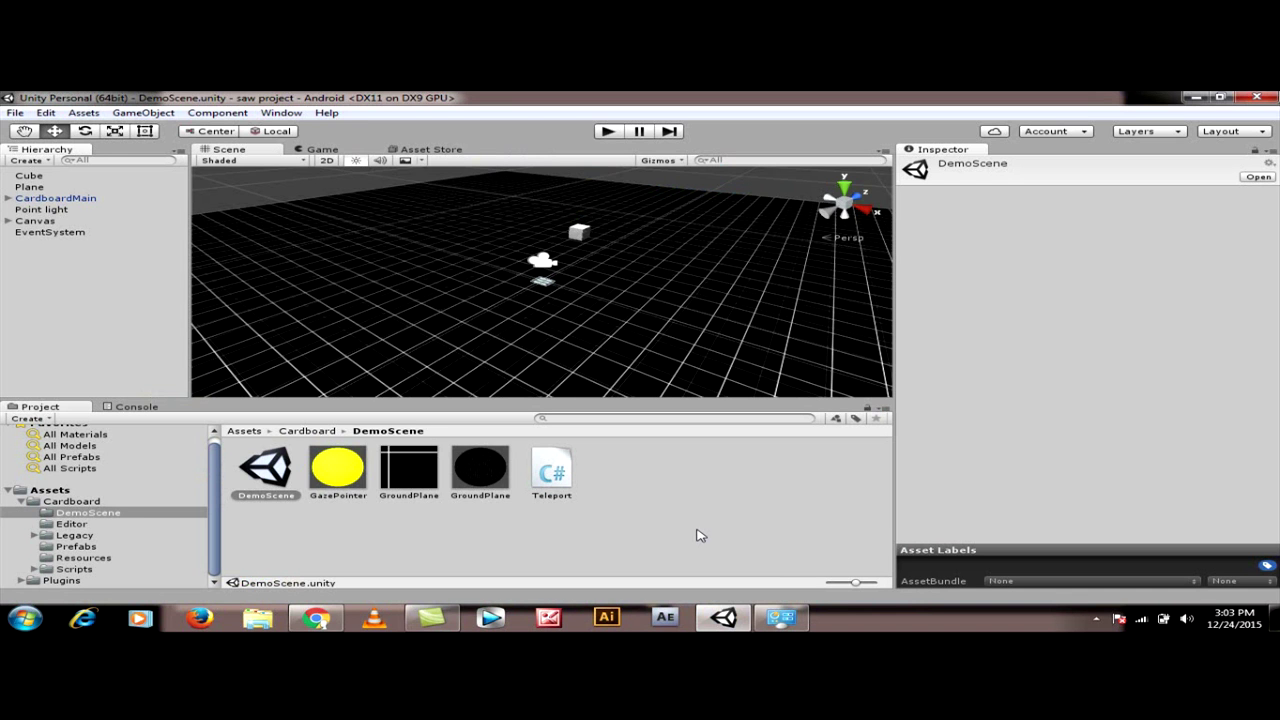
pyautogui.click(608, 131)
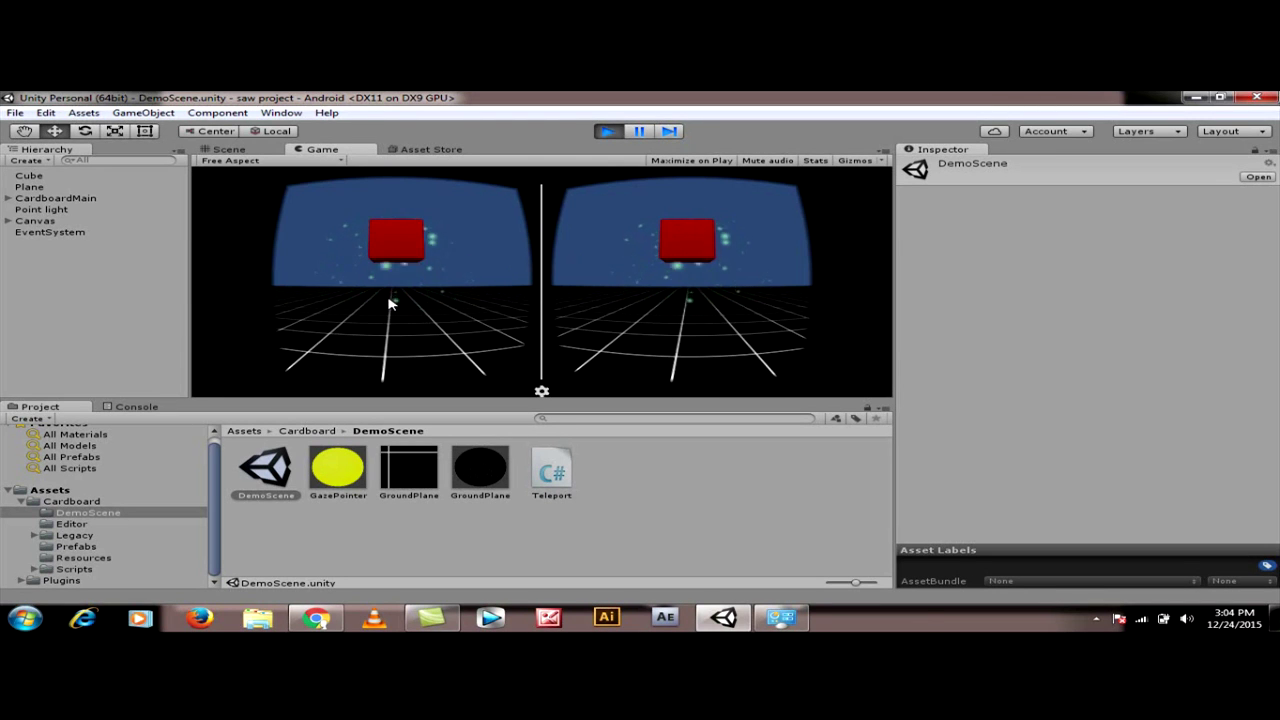
pyautogui.press('alt')
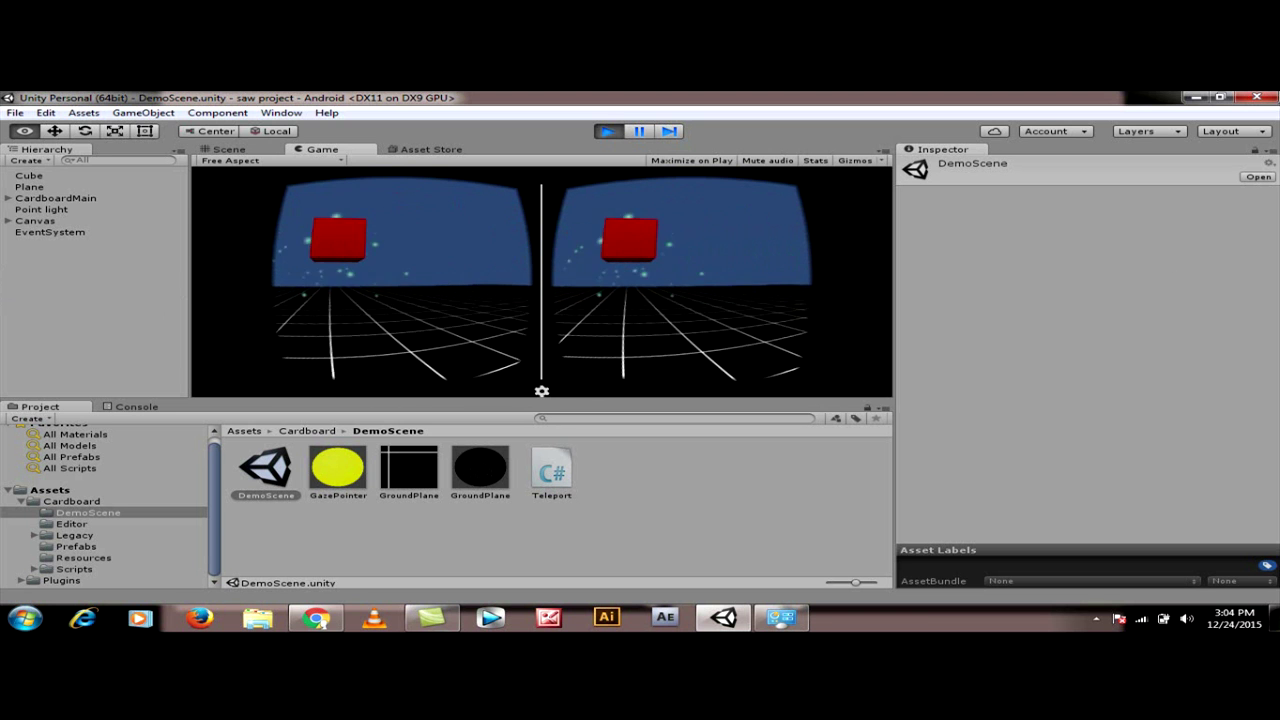
pyautogui.click(609, 132)
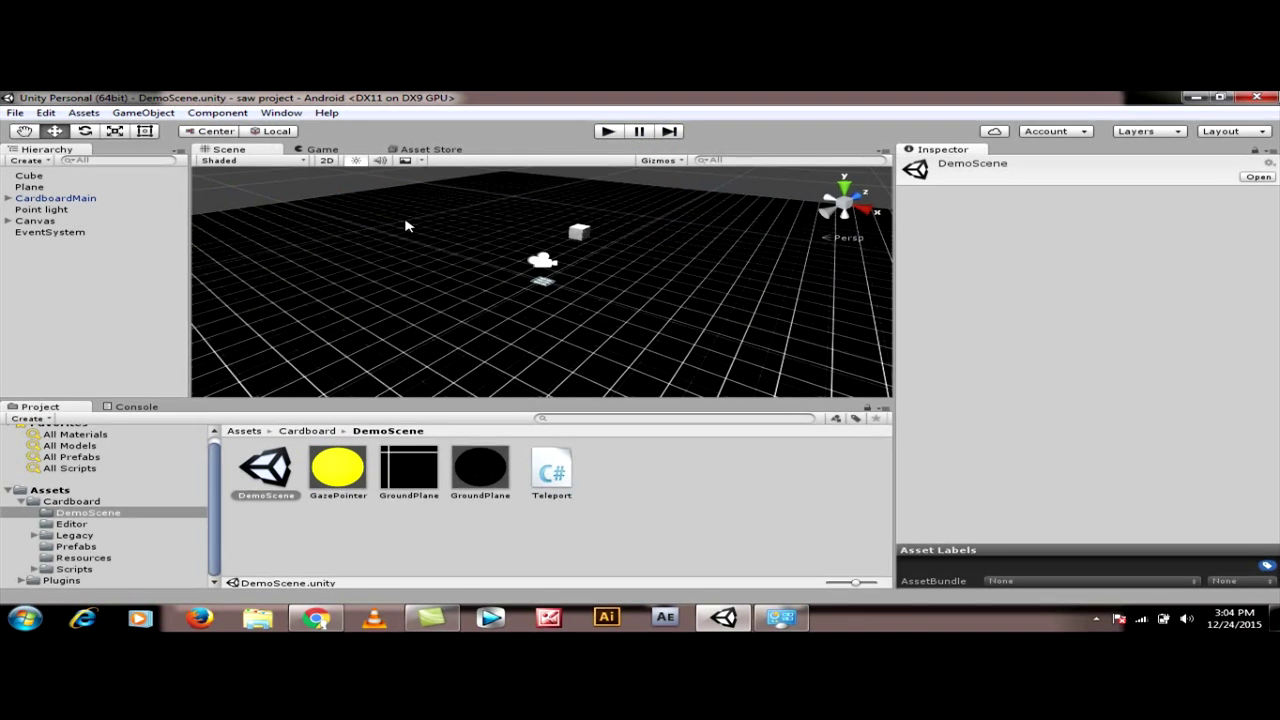
# Step: Create a new folder named 3D in the Assets root
pyautogui.click(50, 490)
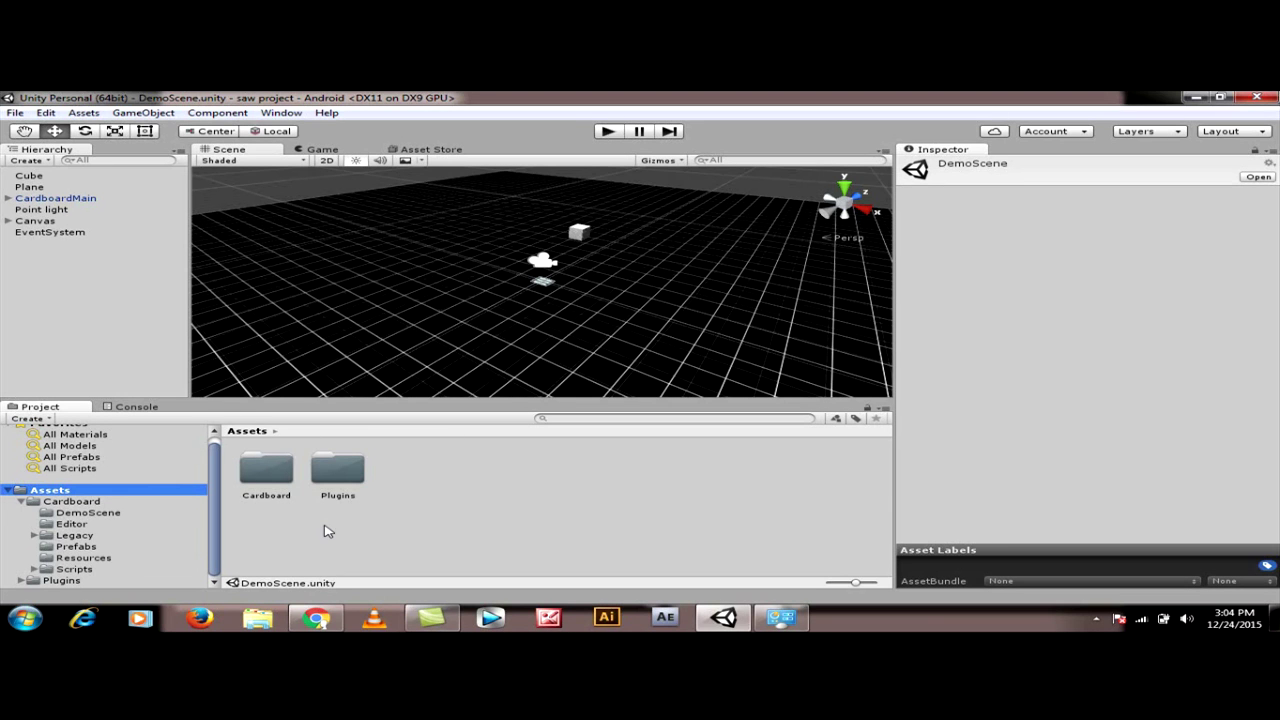
pyautogui.rightClick(447, 528)
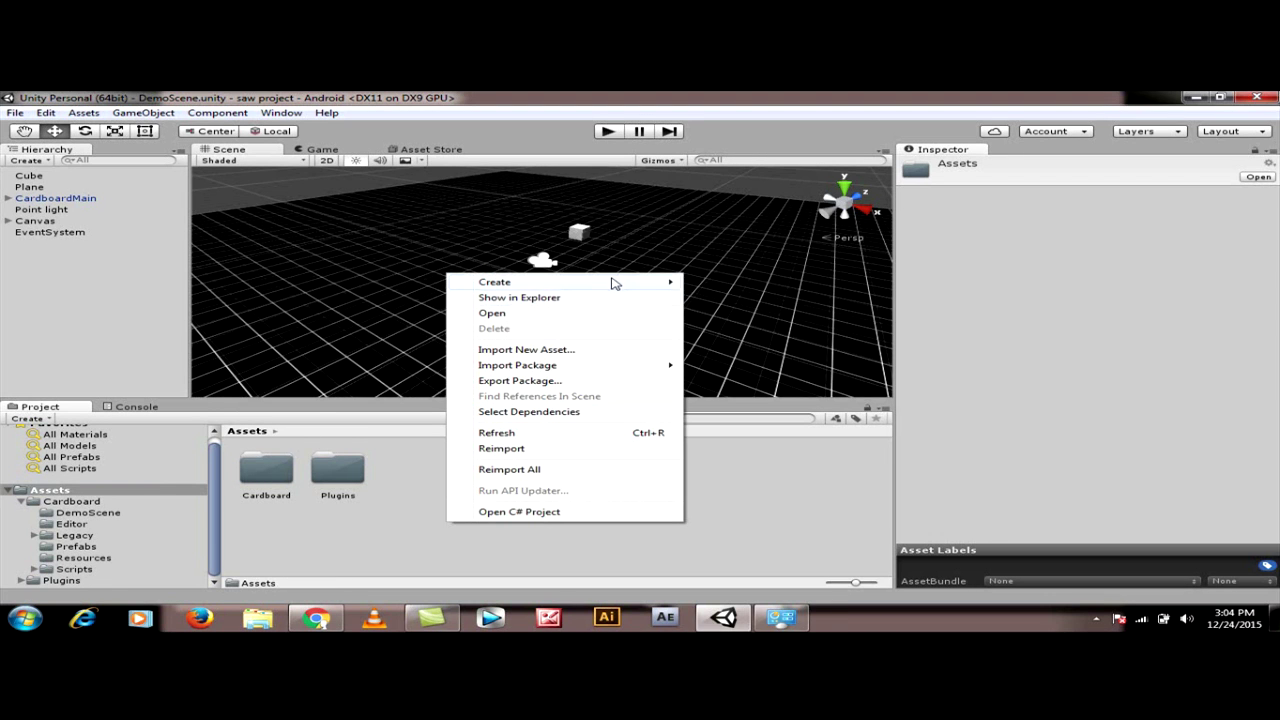
pyautogui.moveTo(614, 282)
pyautogui.click(727, 284)
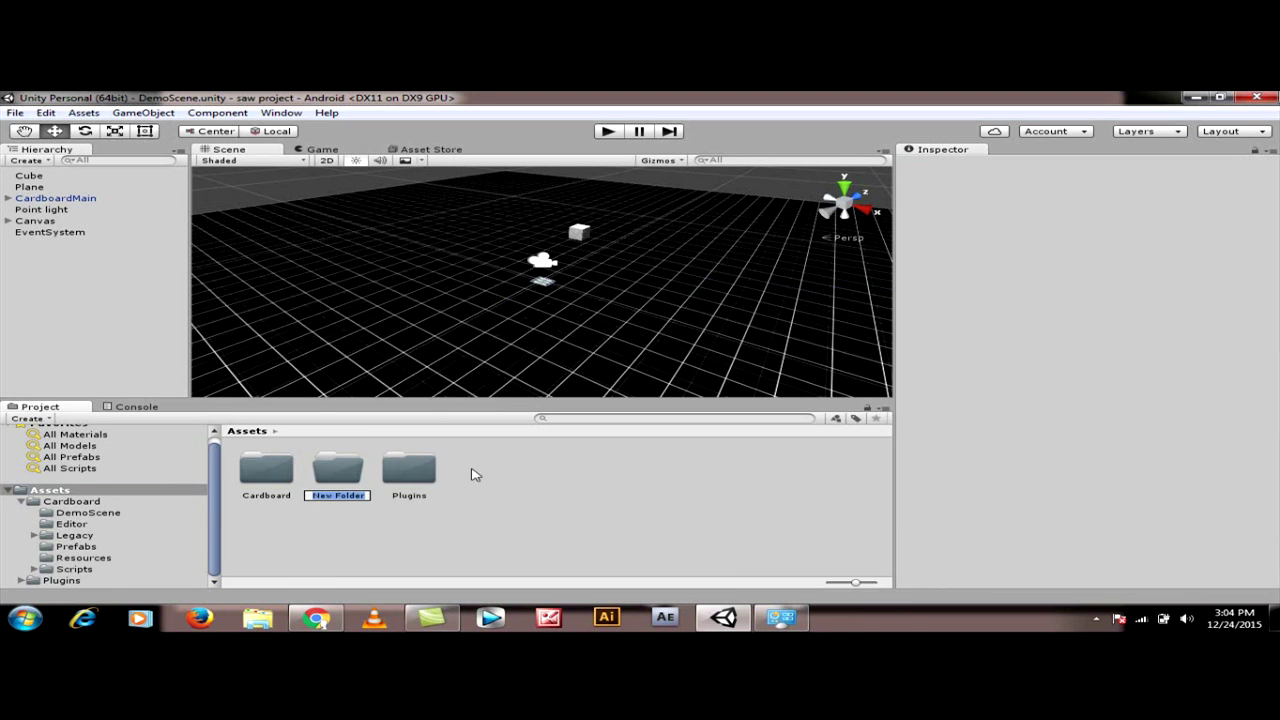
pyautogui.write('3D')
pyautogui.press('Return')
pyautogui.click(558, 516)
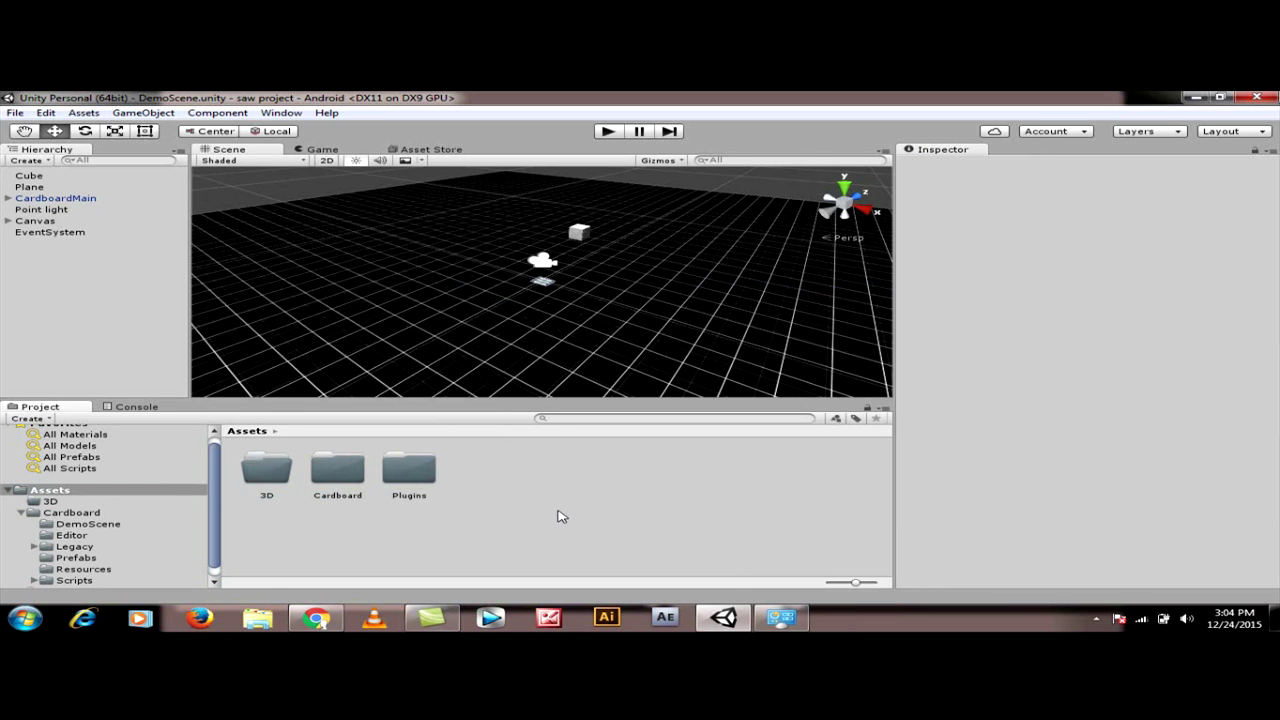
pyautogui.click(258, 622)
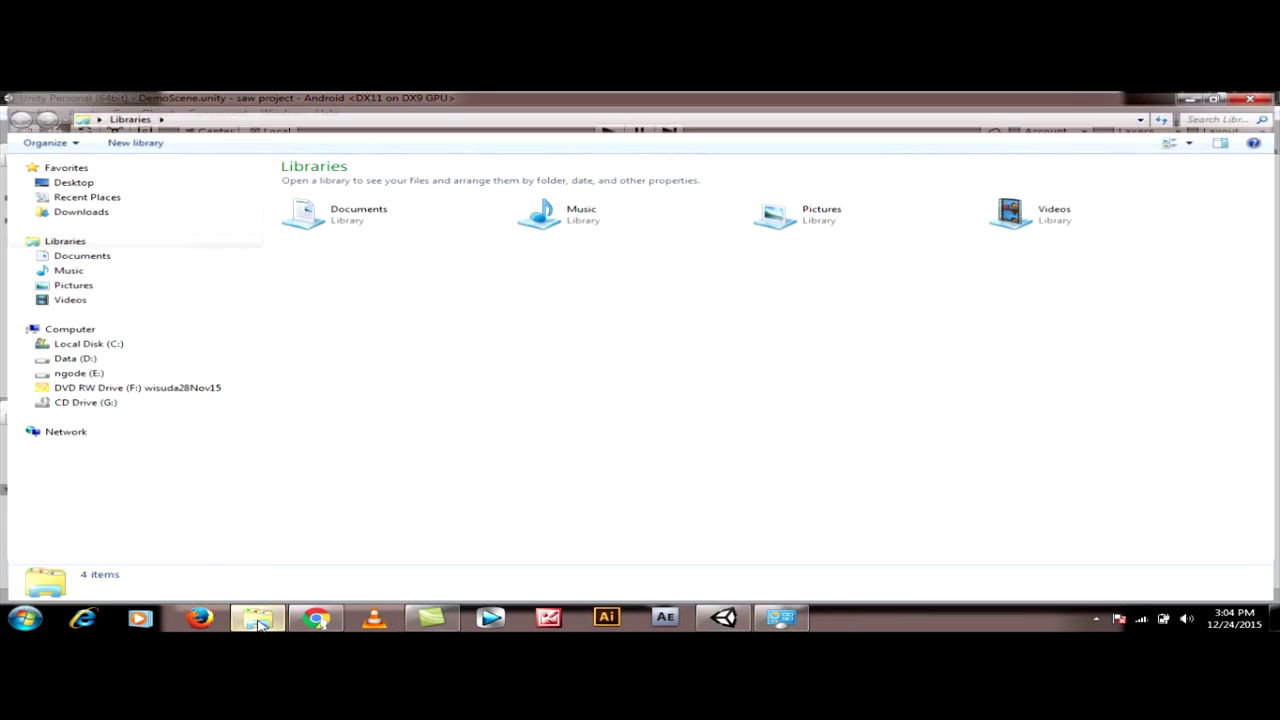
# Step: Drag the kotak Blender file from drive E: (ngode) into Unity's Assets/3D folder
pyautogui.click(95, 374)
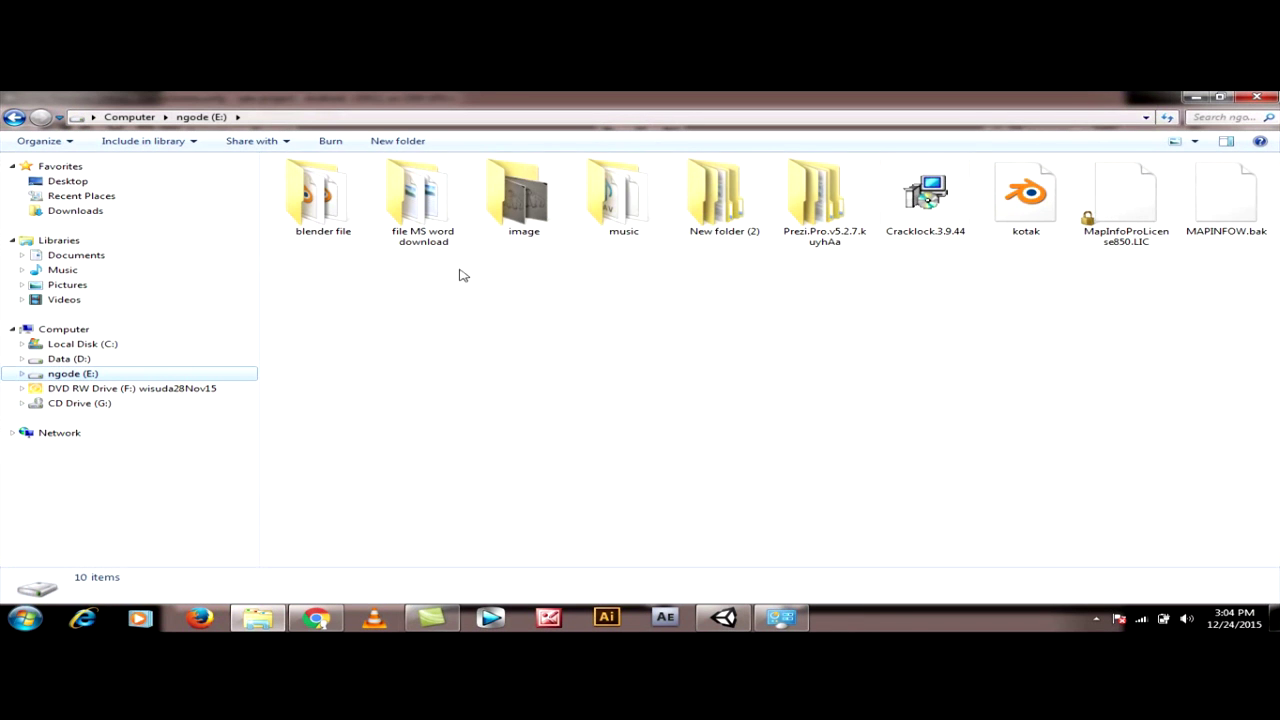
pyautogui.doubleClick(350, 215)
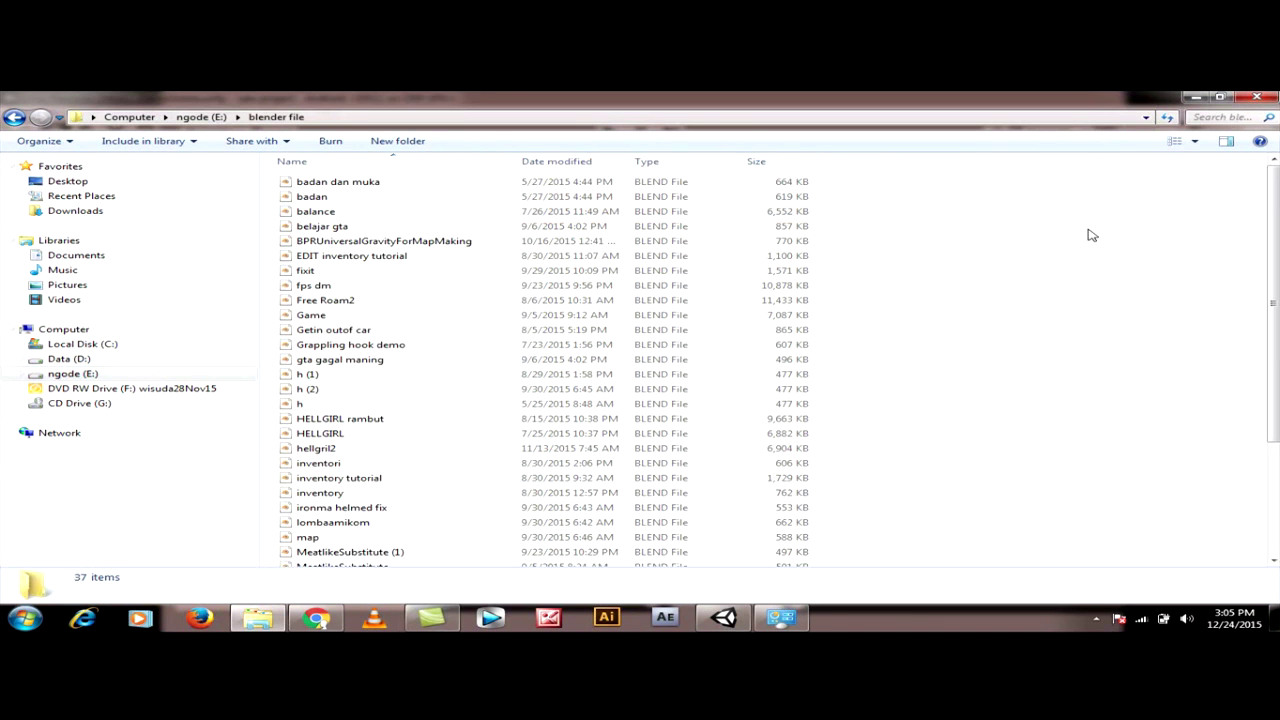
pyautogui.scroll(-4, 1272, 300)
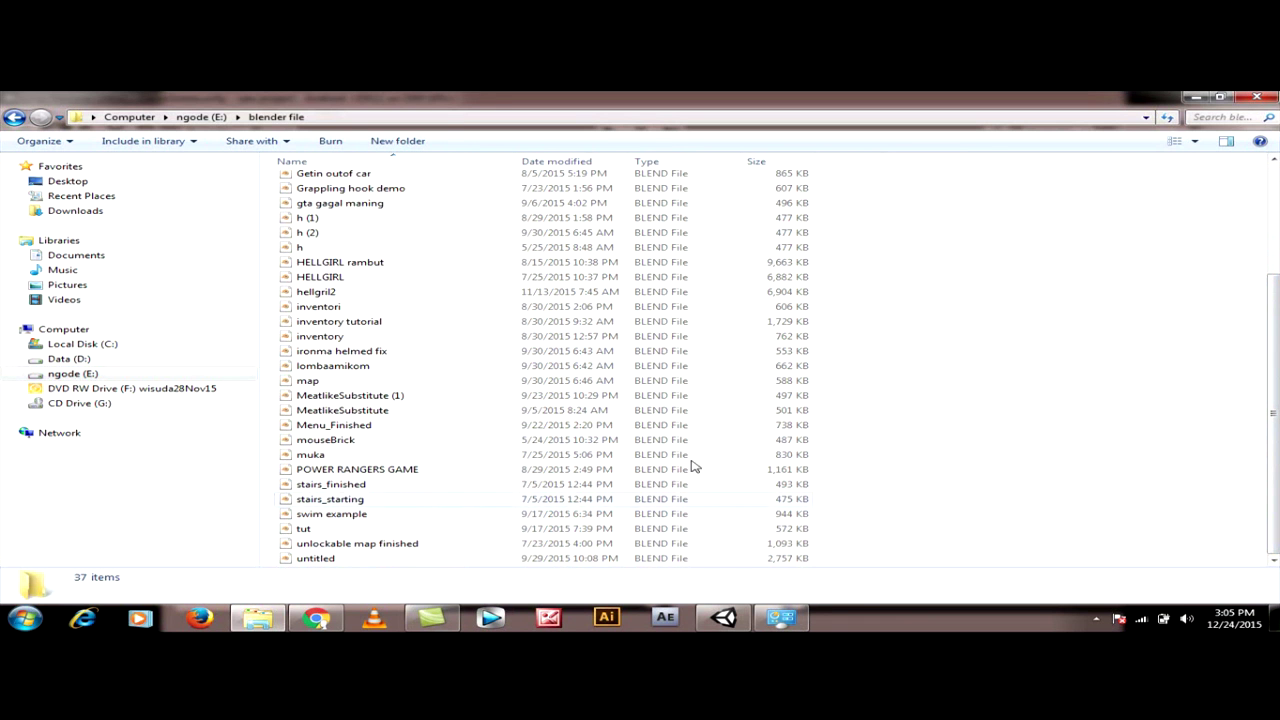
pyautogui.moveTo(1274, 385); pyautogui.dragTo(1276, 276)
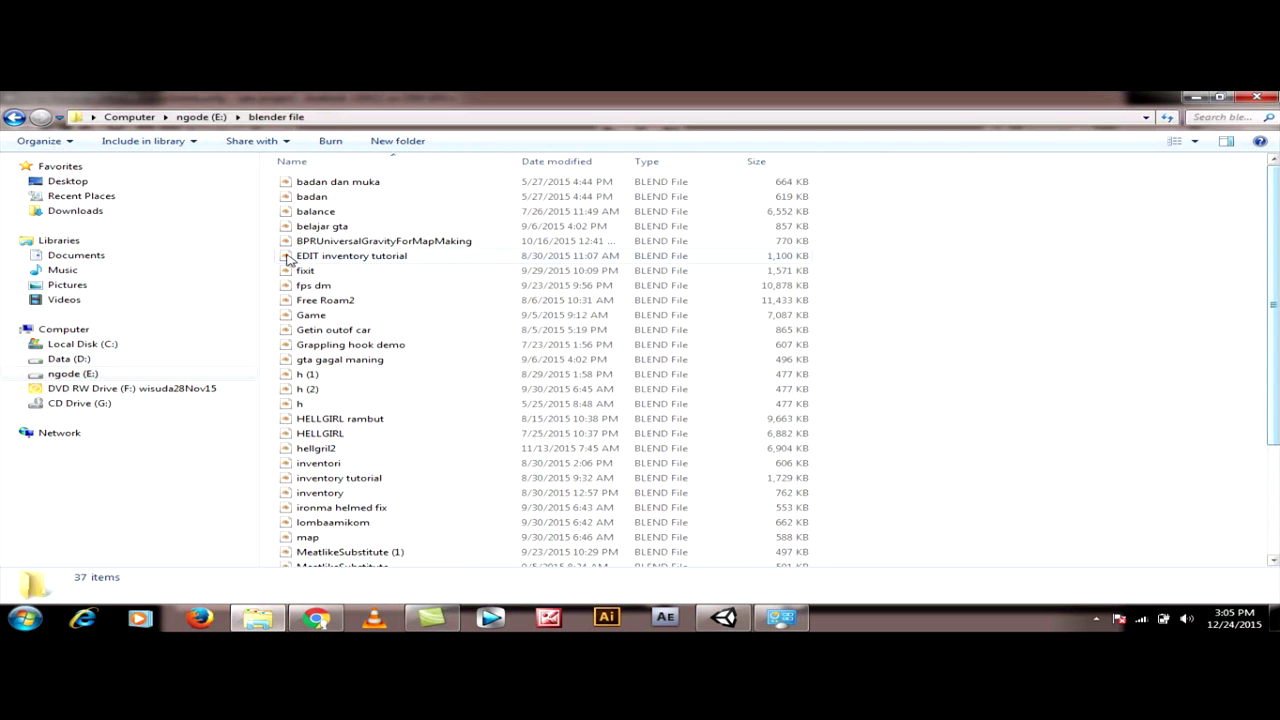
pyautogui.press('BackSpace')
pyautogui.press('Right')
pyautogui.press('Right')
pyautogui.press('Right')
pyautogui.press('Right')
pyautogui.press('Right')
pyautogui.press('Right')
pyautogui.press('Right')
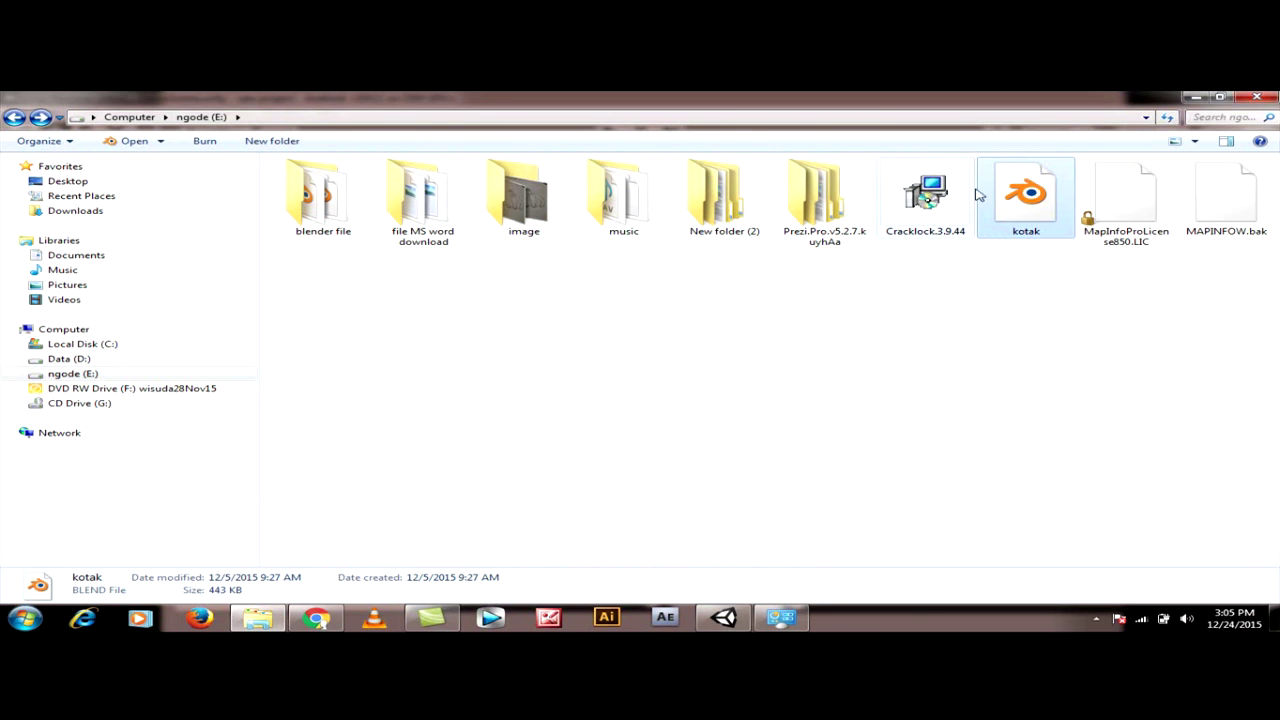
pyautogui.moveTo(1032, 195); pyautogui.dragTo(265, 474)
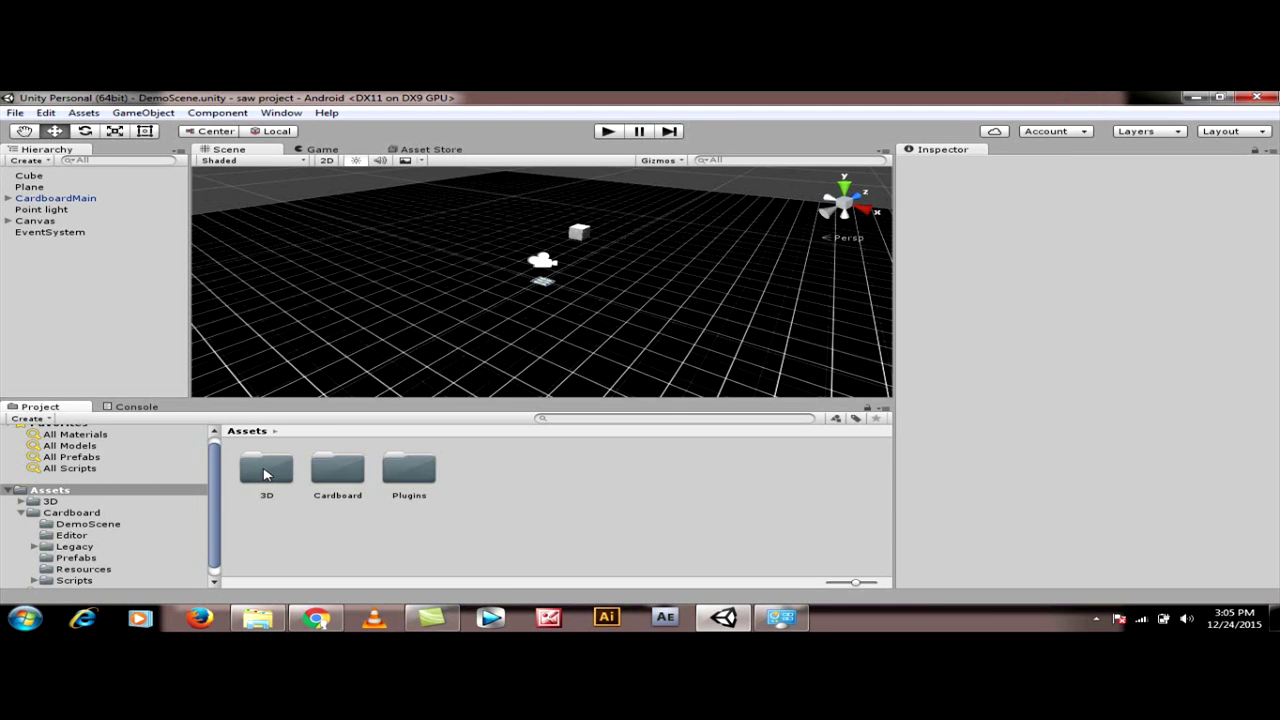
# Step: Open the 3D folder and inspect the kotak model's Import Settings
pyautogui.doubleClick(266, 475)
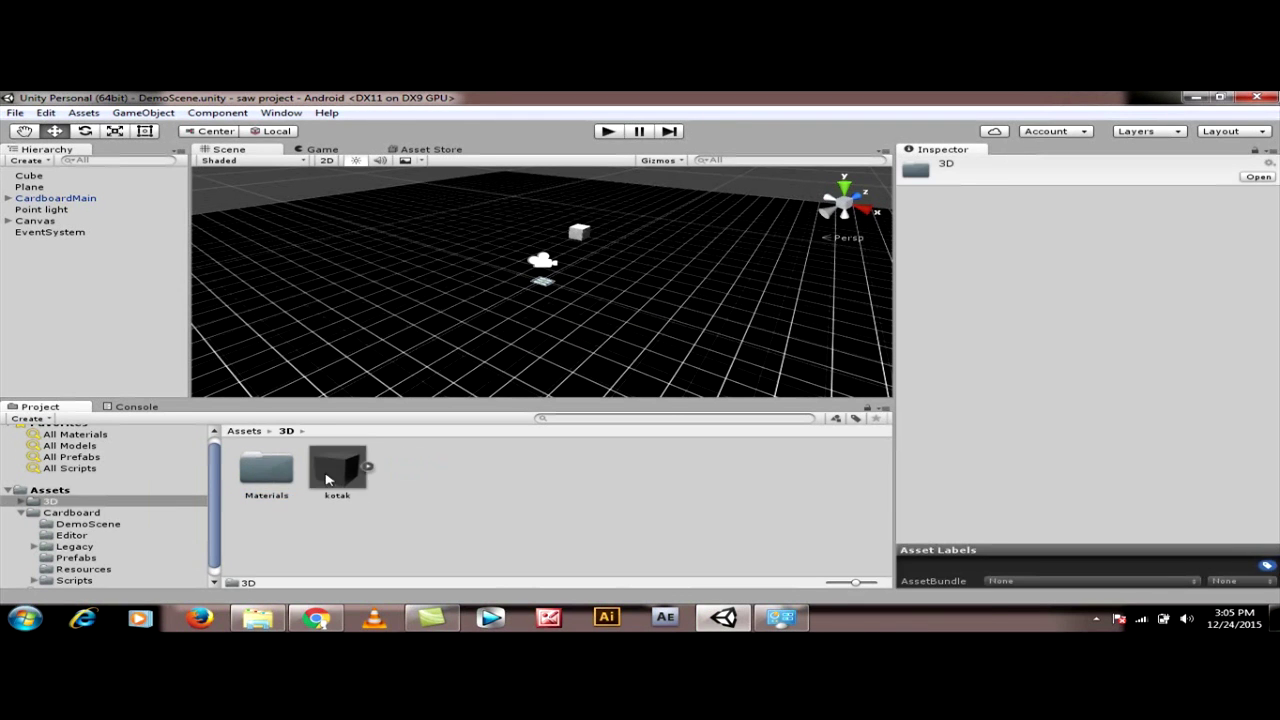
pyautogui.click(346, 483)
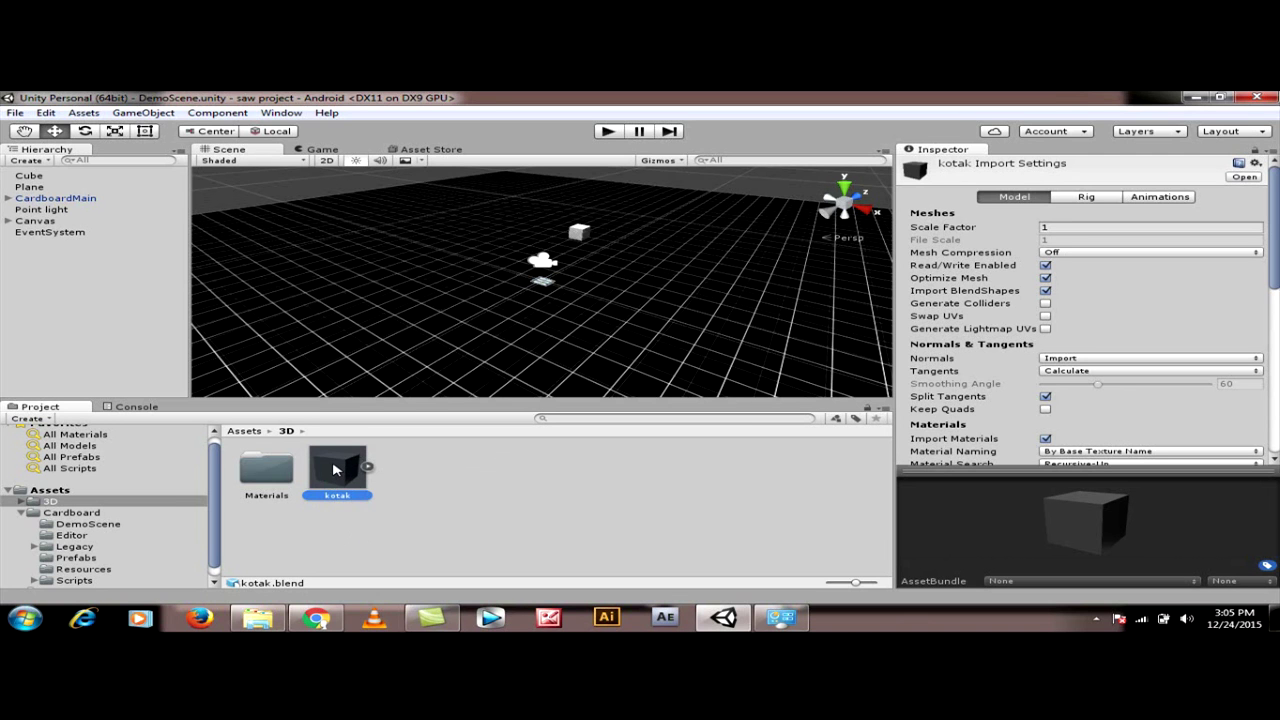
pyautogui.moveTo(334, 470); pyautogui.dragTo(431, 302)
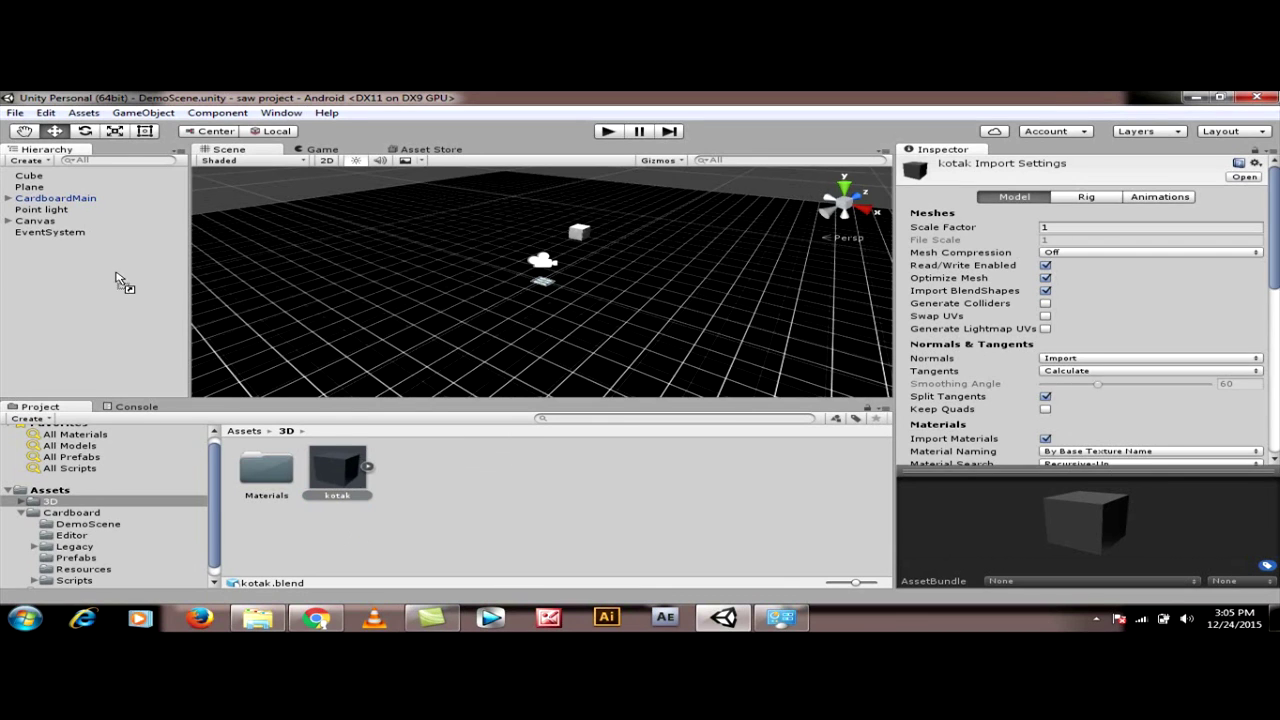
# Step: Drop kotak into DemoScene and move it to X -4.77, Y 1.35, Z -0.81
pyautogui.moveTo(131, 276); pyautogui.dragTo(406, 332)
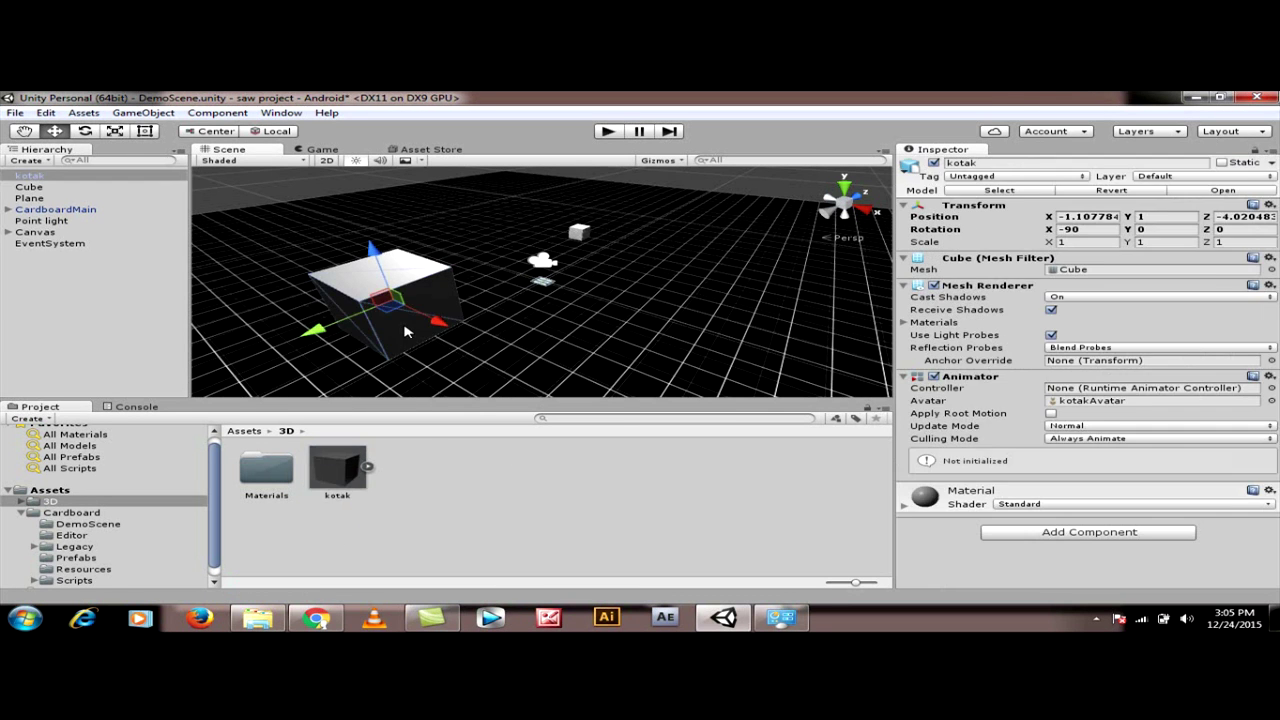
pyautogui.moveTo(381, 255)
pyautogui.mouseDown()
pyautogui.moveTo(382, 277)
pyautogui.moveTo(368, 232)
pyautogui.moveTo(372, 245)
pyautogui.mouseUp()
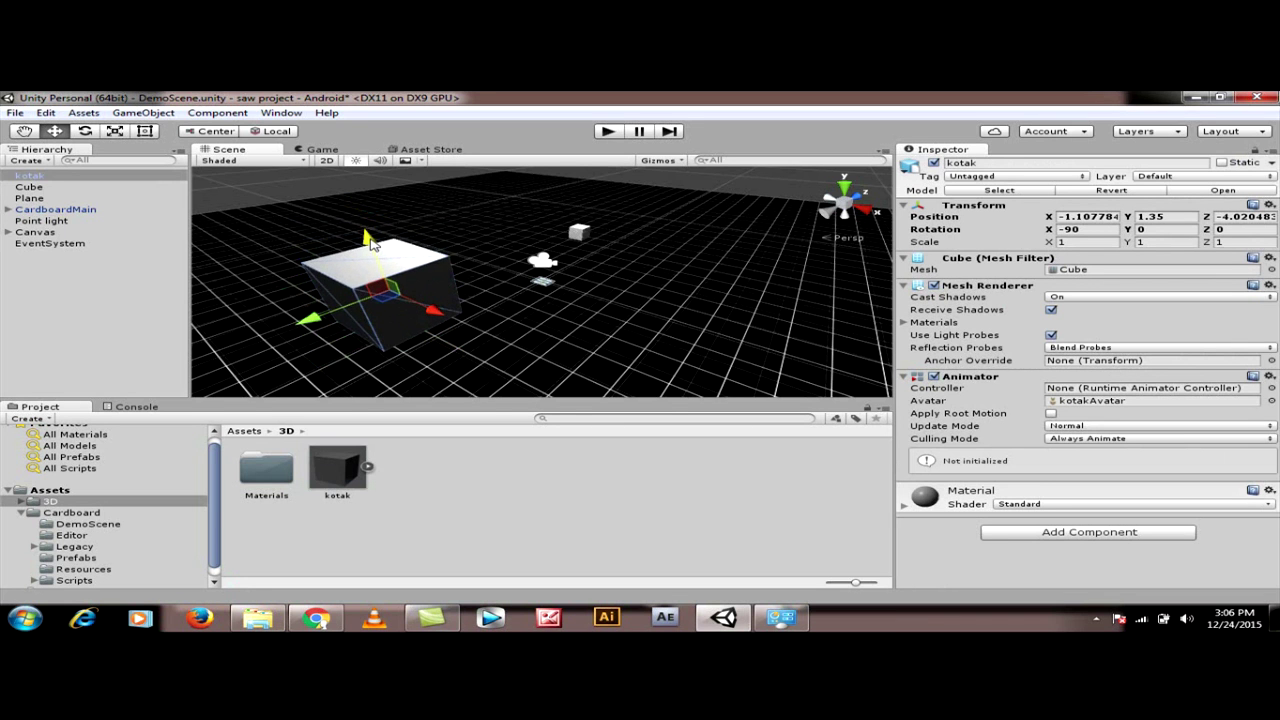
pyautogui.moveTo(314, 322); pyautogui.dragTo(495, 252)
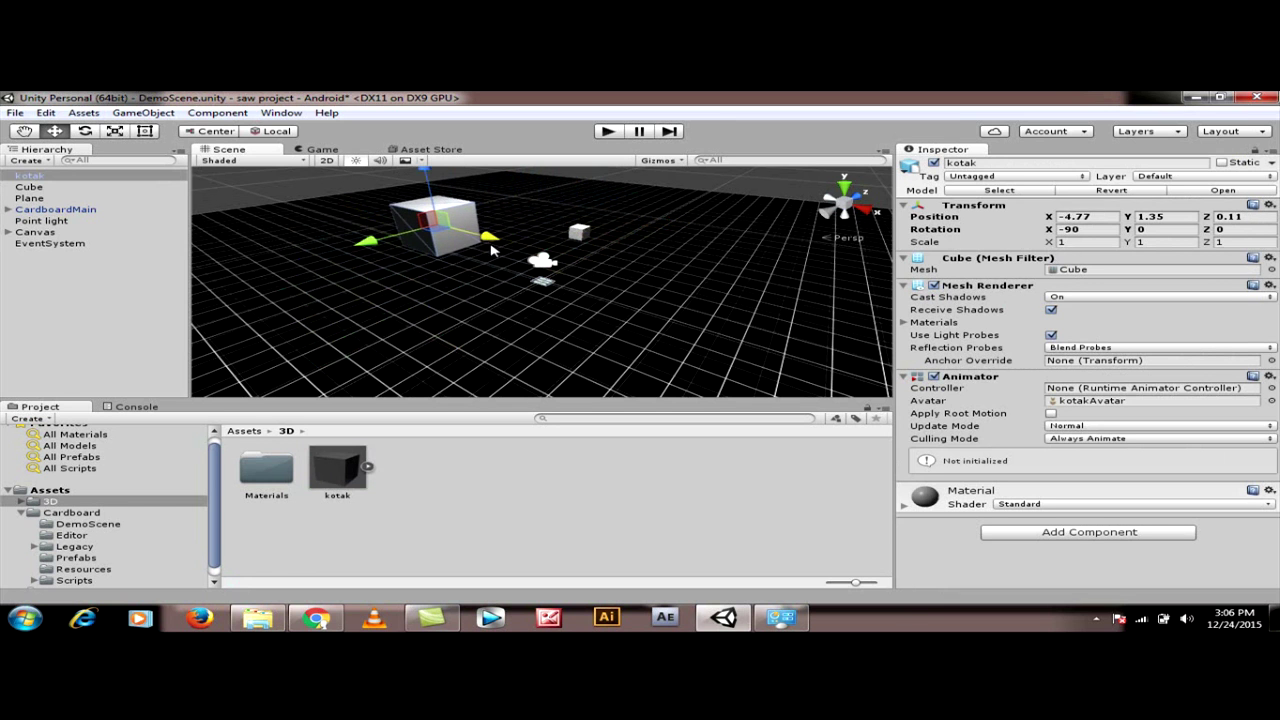
pyautogui.click(87, 290)
pyautogui.click(435, 230)
pyautogui.moveTo(368, 243); pyautogui.dragTo(350, 257)
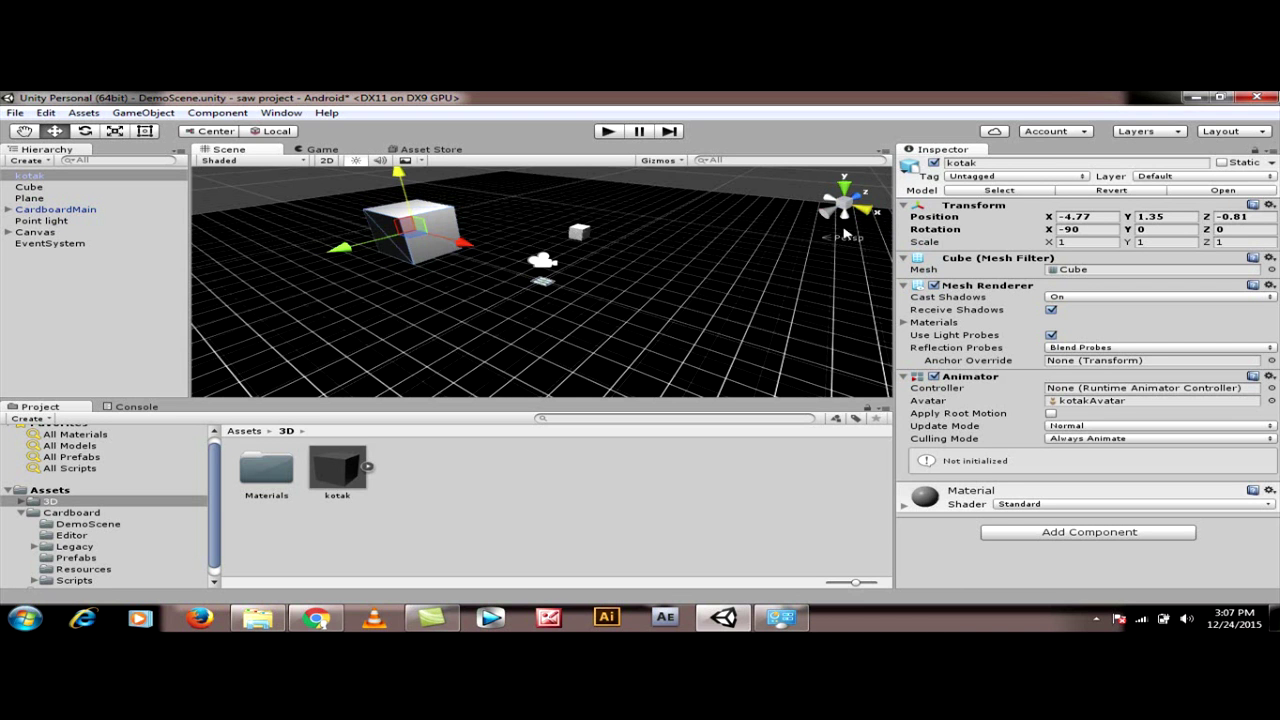
# Step: View the scene from the front and from the top, then orbit to an angled view of cube, camera and light
pyautogui.click(846, 191)
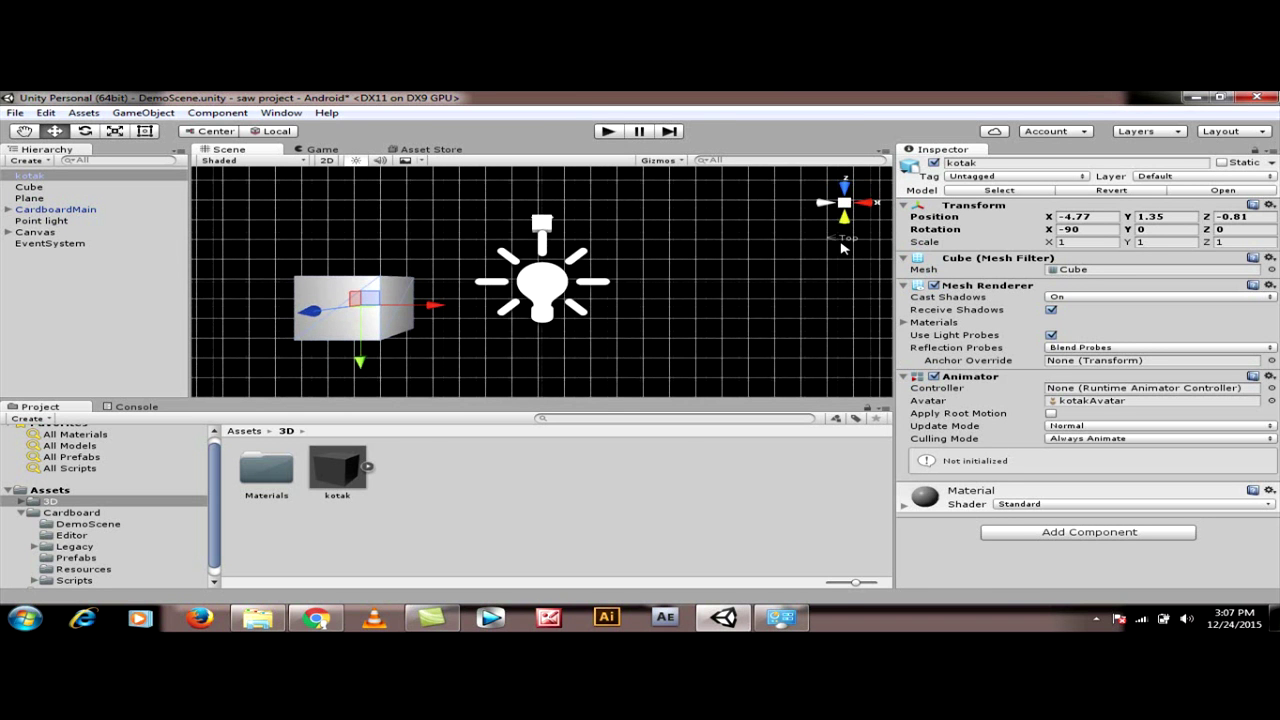
pyautogui.click(845, 190)
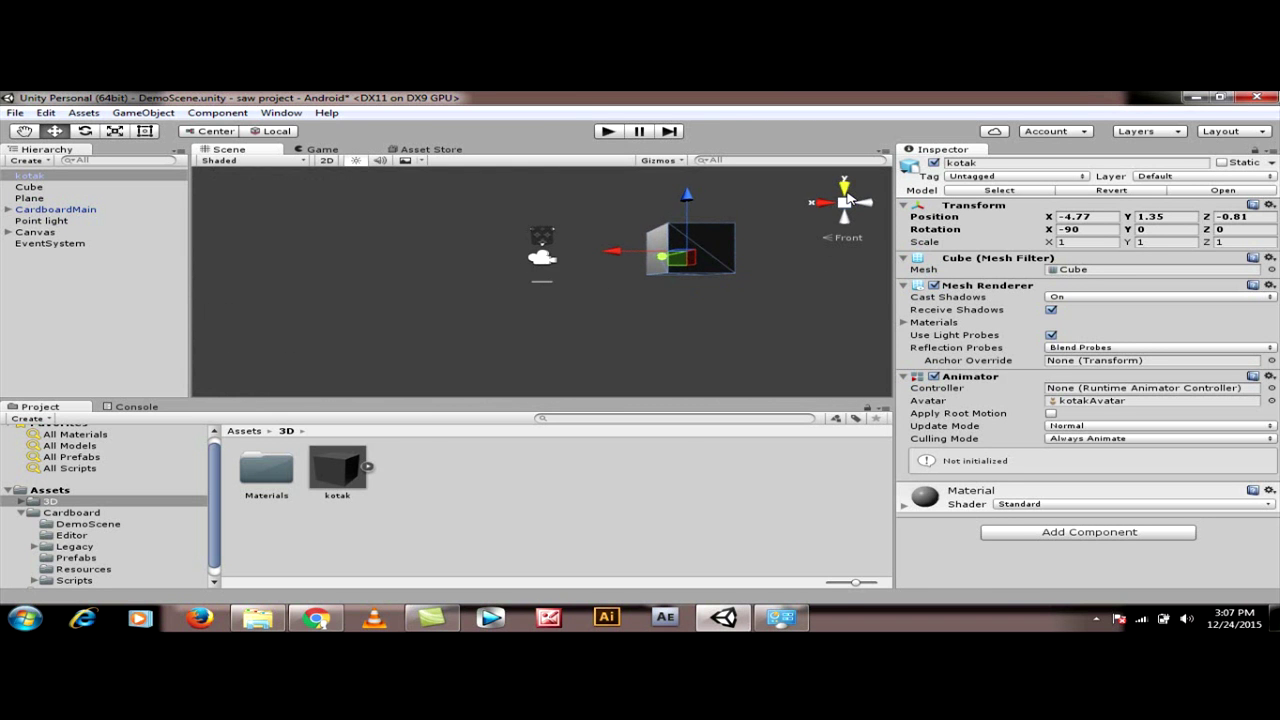
pyautogui.click(843, 201)
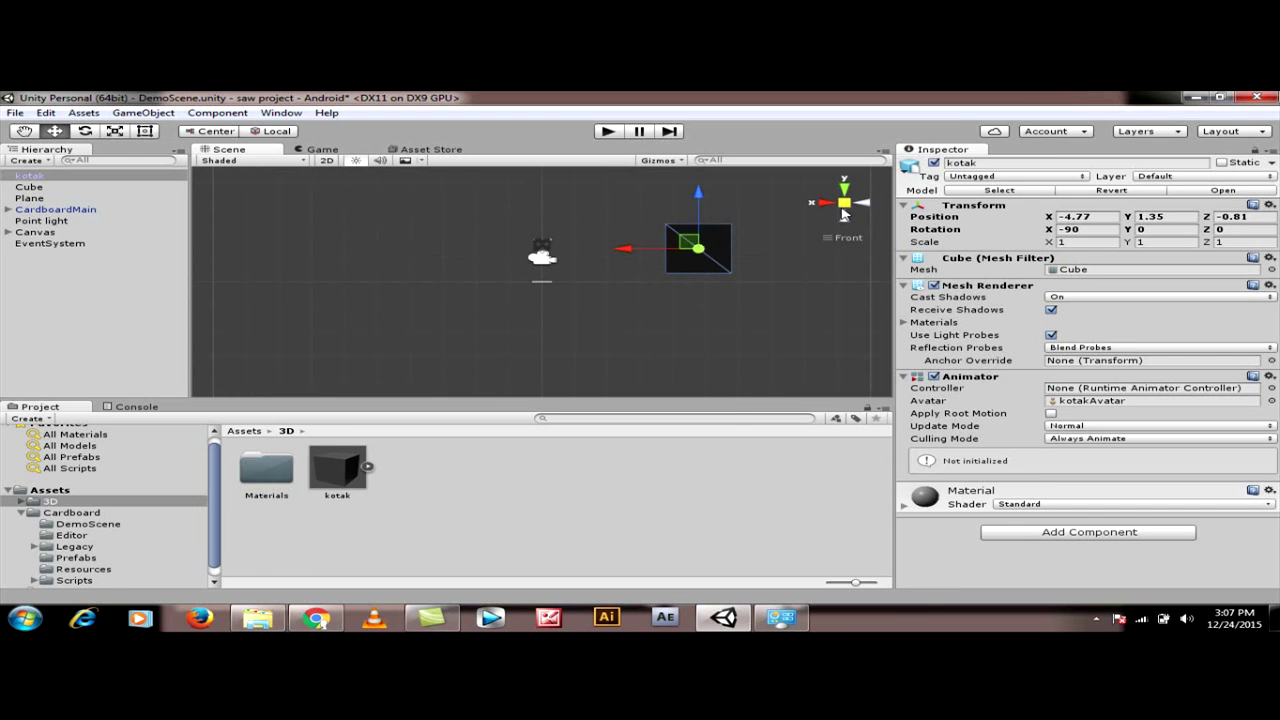
pyautogui.click(843, 190)
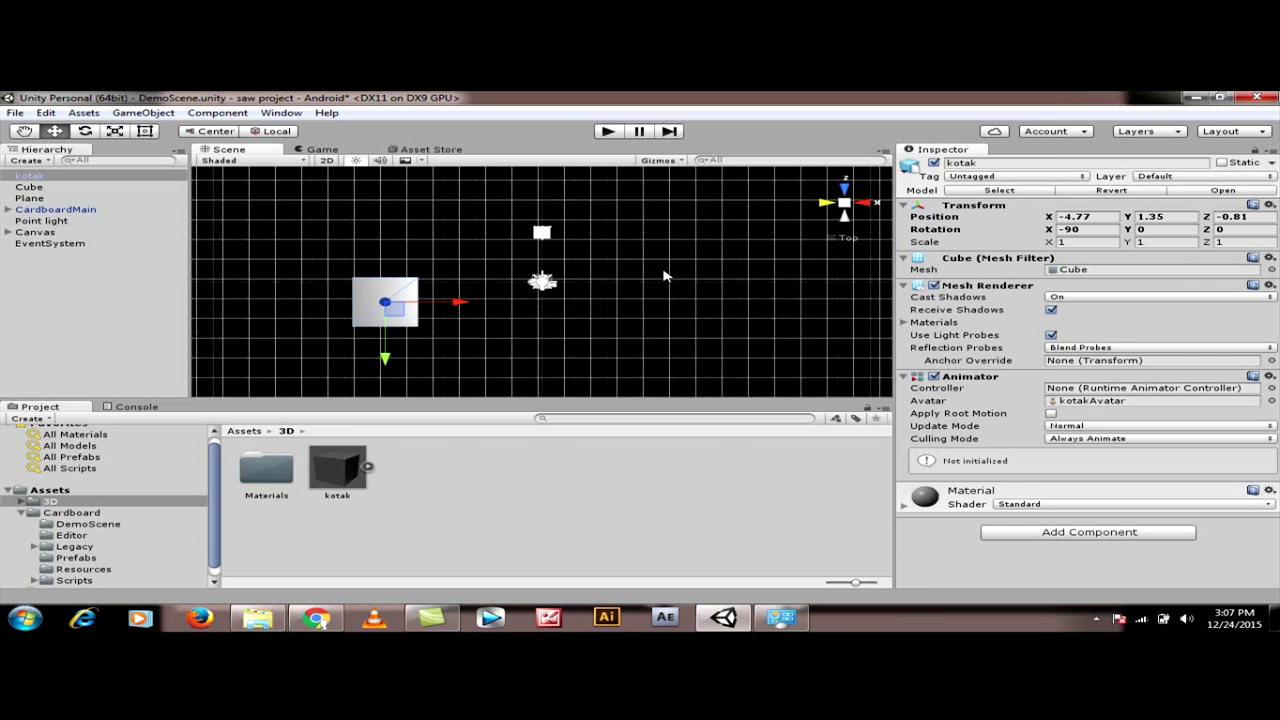
pyautogui.press('alt')
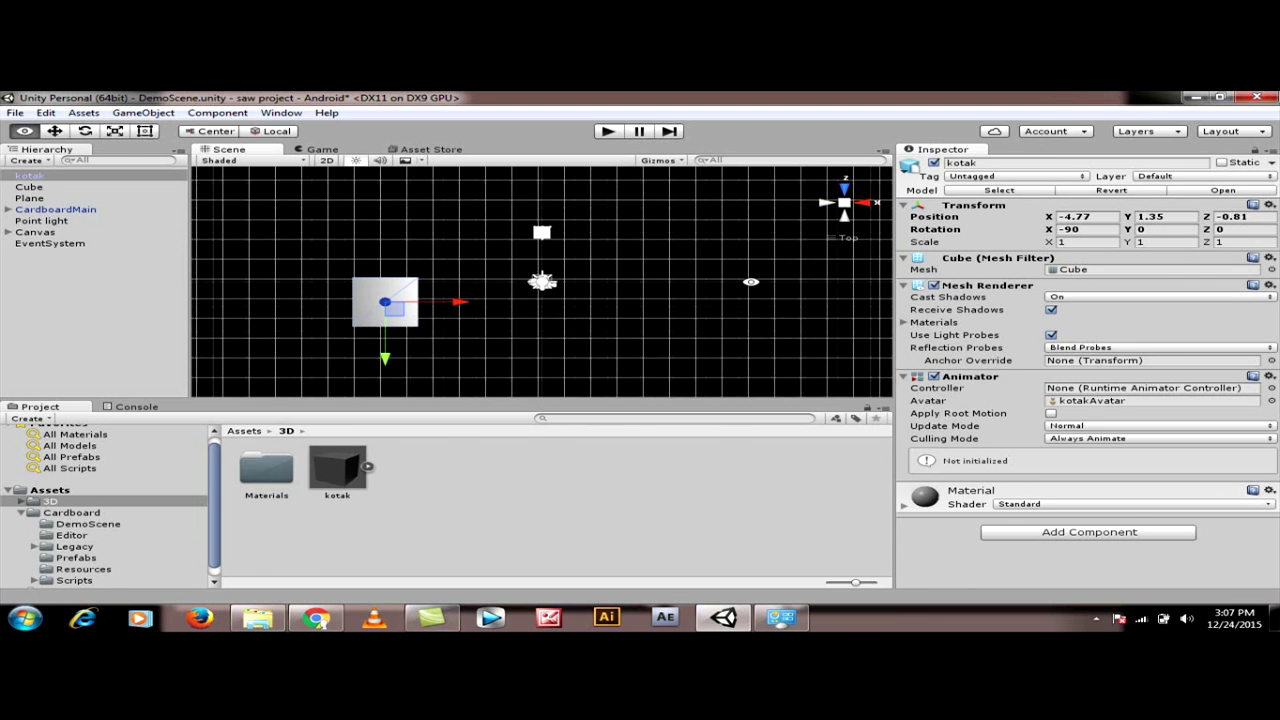
pyautogui.keyDown('alt'); pyautogui.moveTo(553, 303); pyautogui.dragTo(343, 505); pyautogui.keyUp('alt')
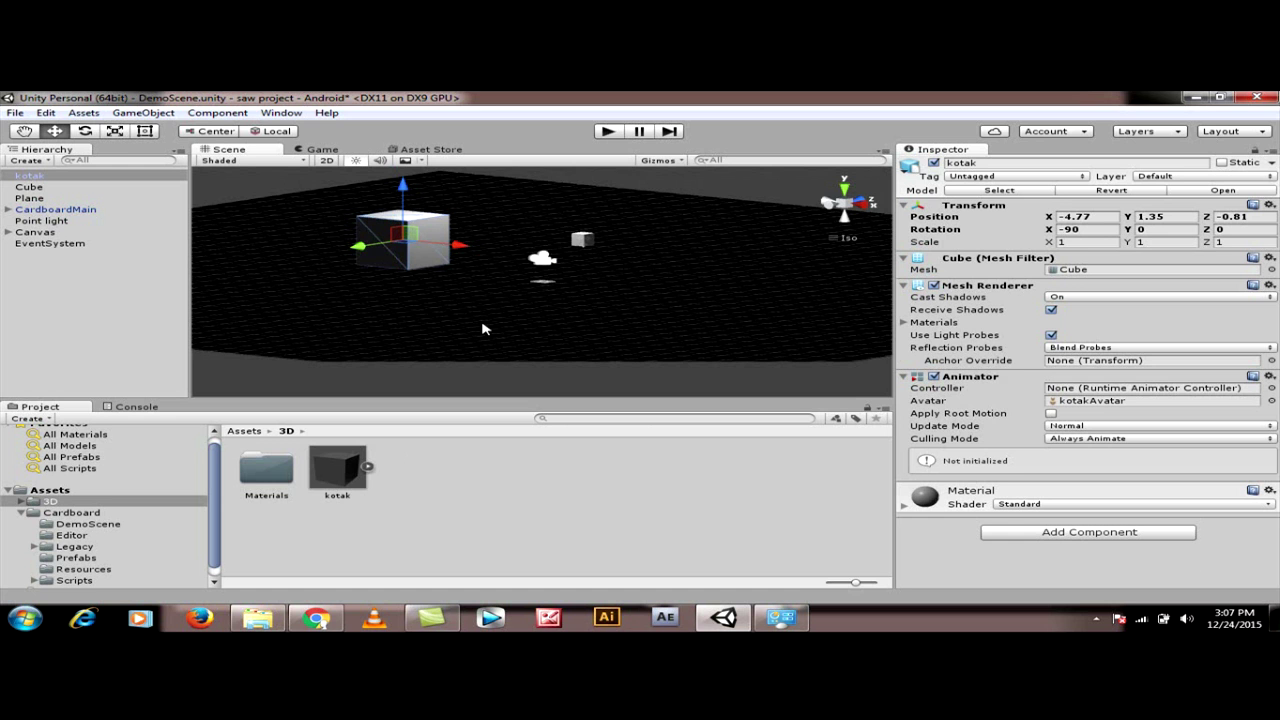
# Step: Rotate the kotak cube on two axes to a tilt of 20.75, 90, -102.21
pyautogui.click(86, 132)
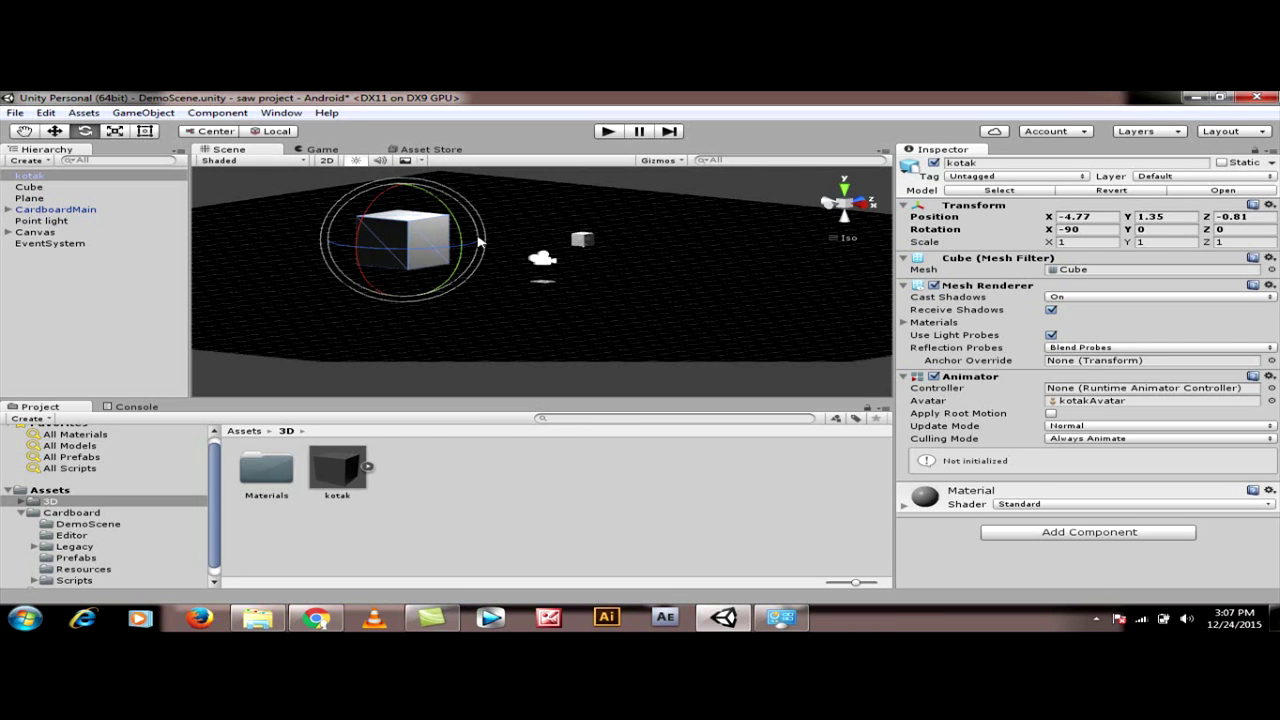
pyautogui.moveTo(446, 212)
pyautogui.mouseDown()
pyautogui.moveTo(338, 407)
pyautogui.moveTo(440, 234)
pyautogui.mouseUp()
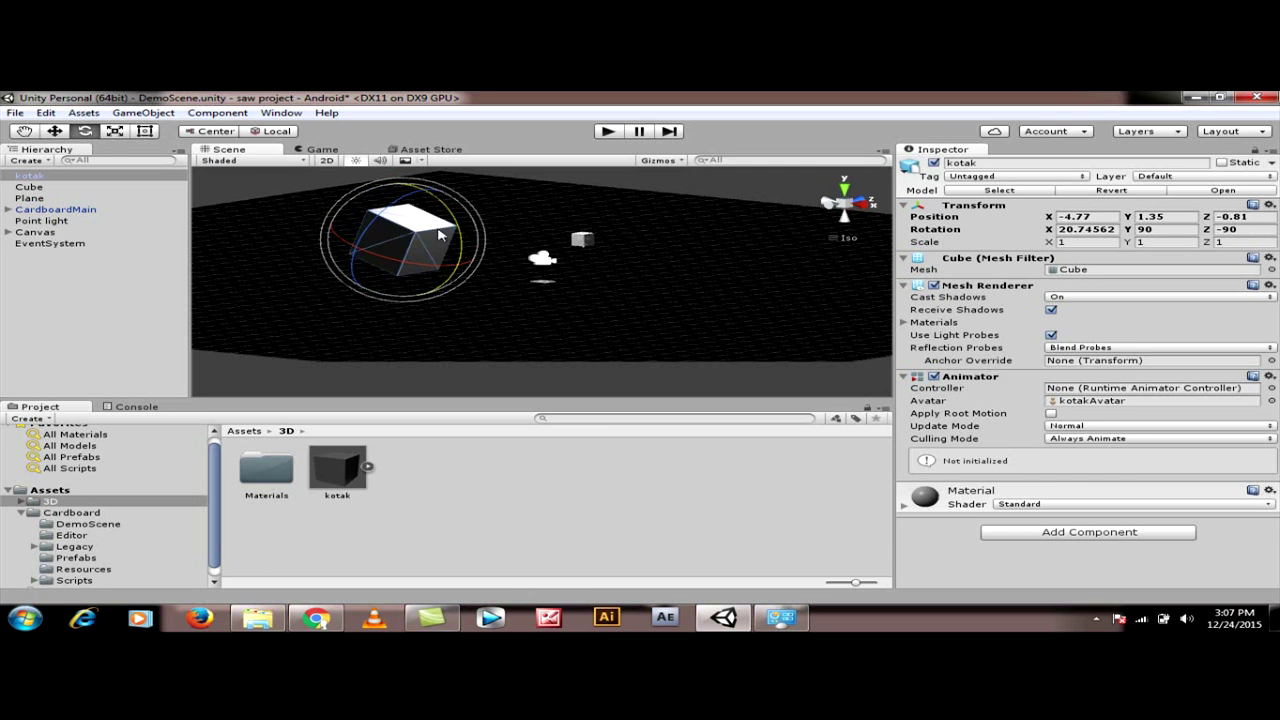
pyautogui.moveTo(376, 224); pyautogui.dragTo(340, 238)
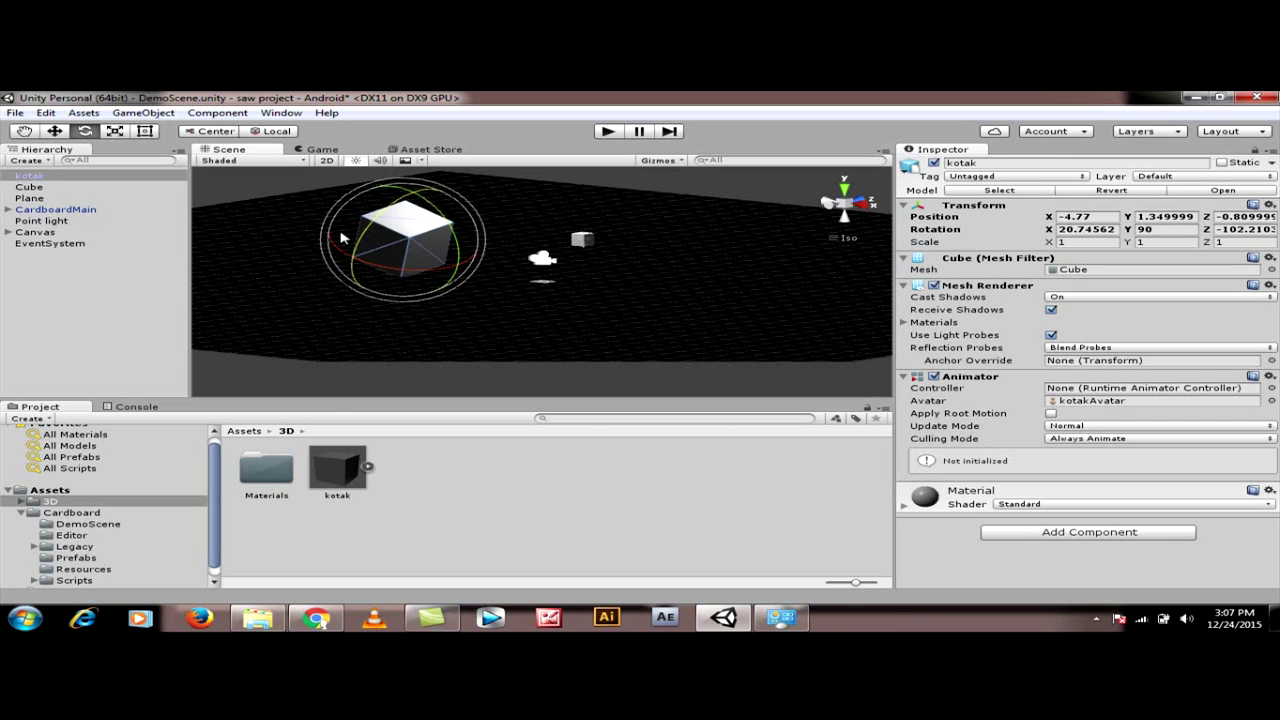
# Step: Try and undo single-axis stretches on kotak, then scale it uniformly to about 0.93
pyautogui.click(116, 132)
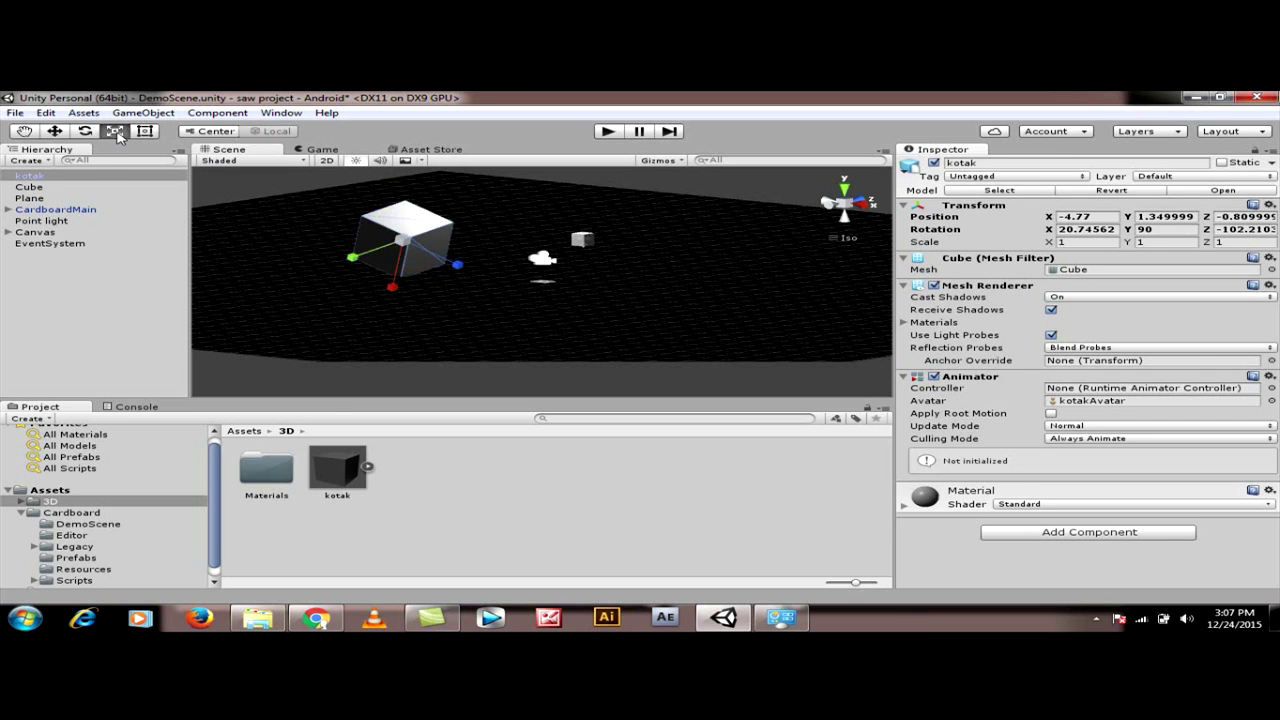
pyautogui.moveTo(353, 259); pyautogui.dragTo(250, 321)
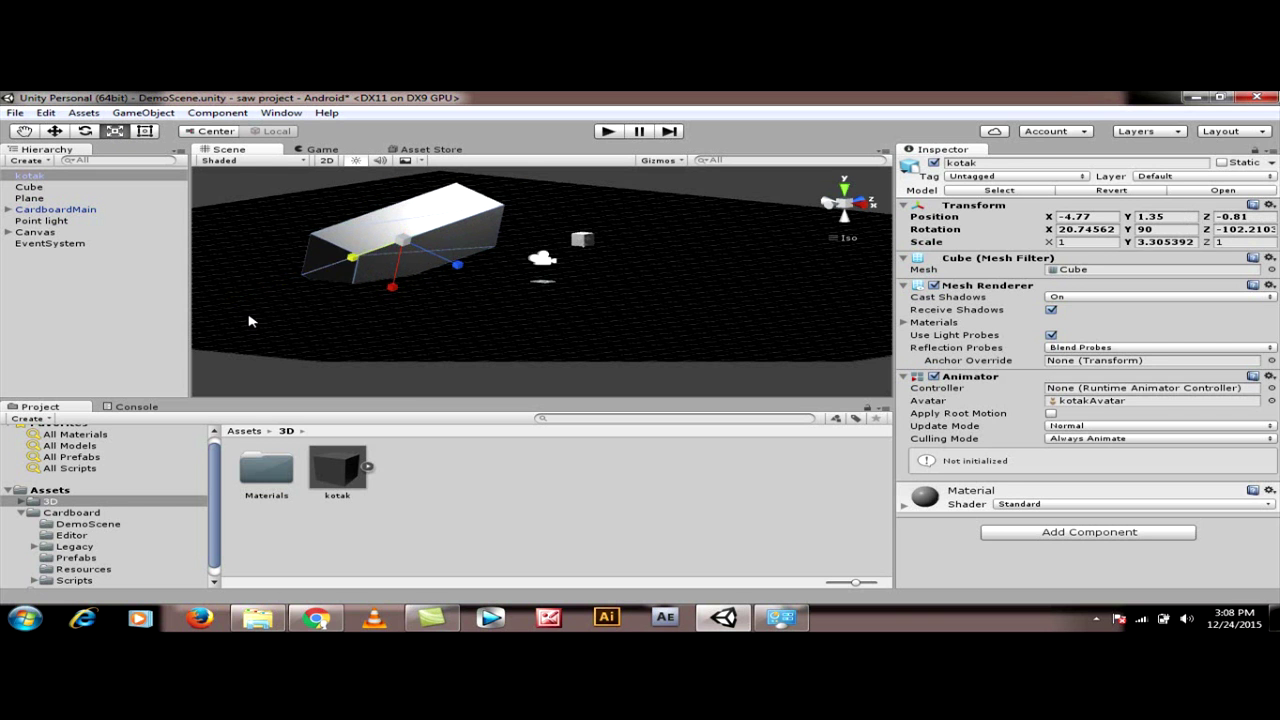
pyautogui.hotkey('ctrl', 'z')
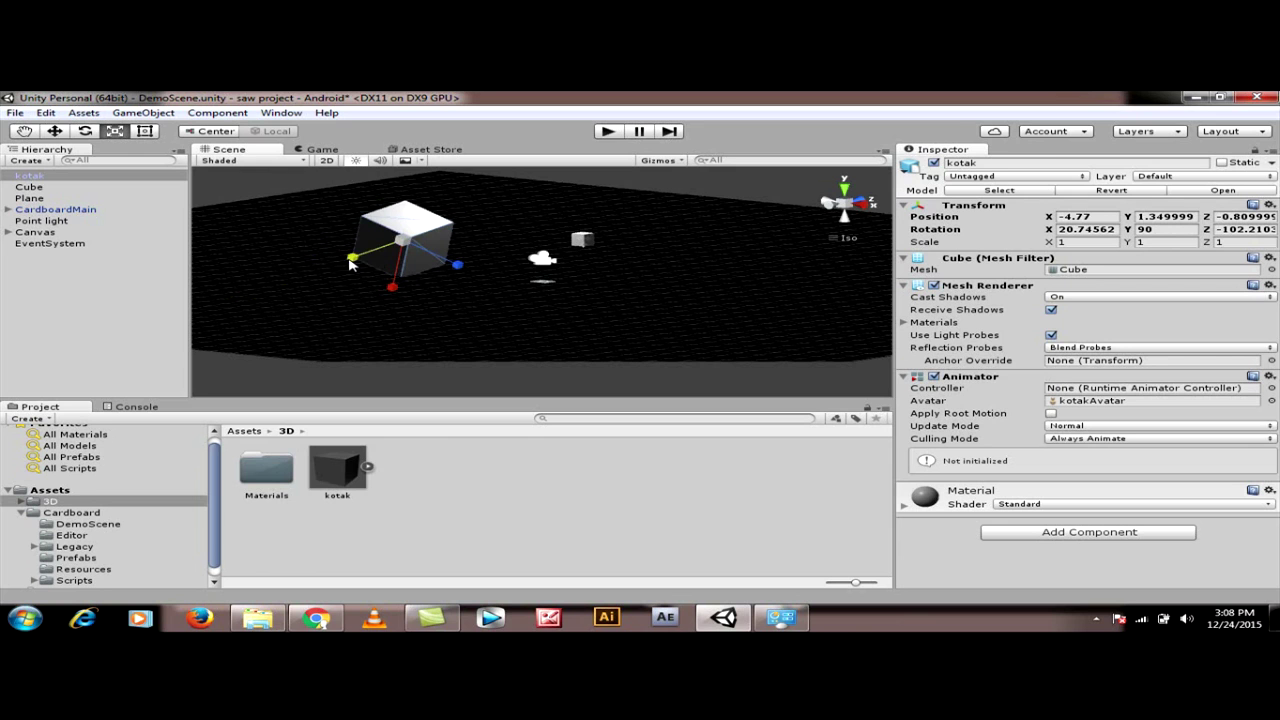
pyautogui.moveTo(460, 266)
pyautogui.mouseDown()
pyautogui.moveTo(530, 290)
pyautogui.moveTo(477, 276)
pyautogui.mouseUp()
pyautogui.hotkey('ctrl', 'z')
pyautogui.moveTo(391, 287); pyautogui.dragTo(387, 310)
pyautogui.hotkey('ctrl', 'z')
pyautogui.moveTo(406, 243)
pyautogui.mouseDown()
pyautogui.moveTo(600, 242)
pyautogui.moveTo(450, 243)
pyautogui.moveTo(560, 250)
pyautogui.moveTo(440, 255)
pyautogui.moveTo(569, 280)
pyautogui.moveTo(406, 252)
pyautogui.moveTo(400, 262)
pyautogui.moveTo(647, 307)
pyautogui.moveTo(413, 250)
pyautogui.mouseUp()
pyautogui.click(58, 316)
pyautogui.click(410, 240)
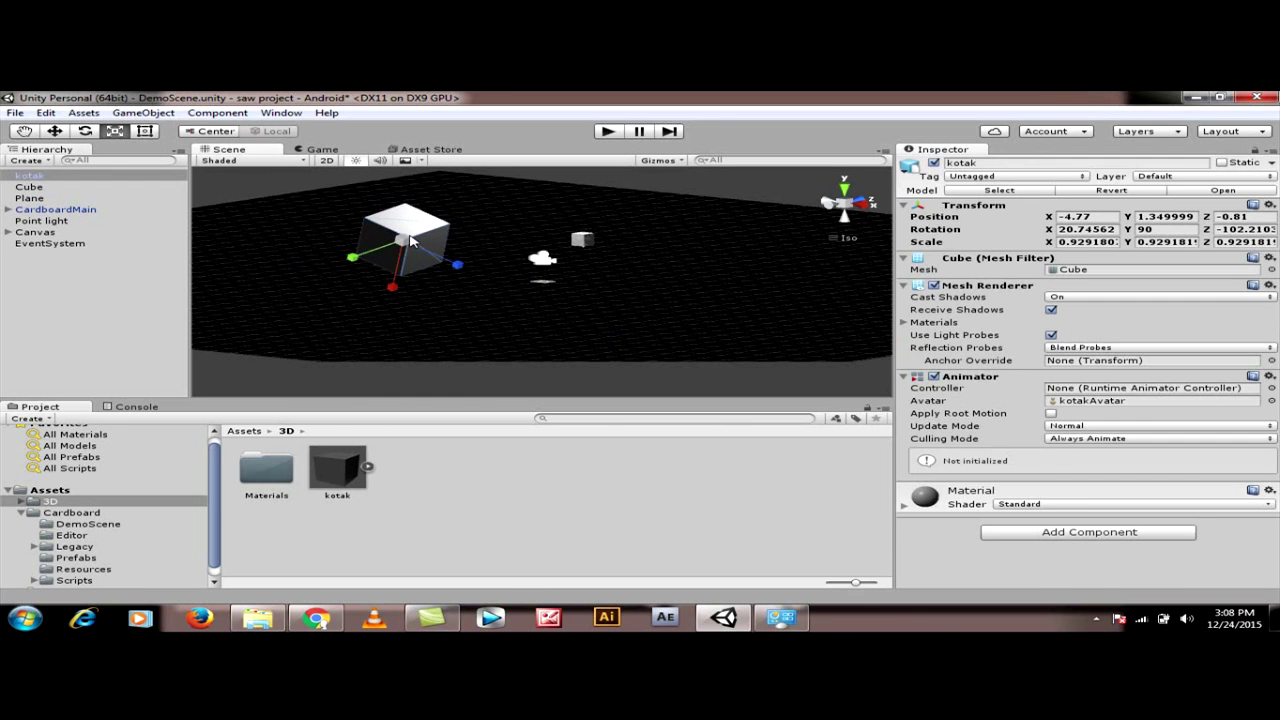
pyautogui.click(155, 293)
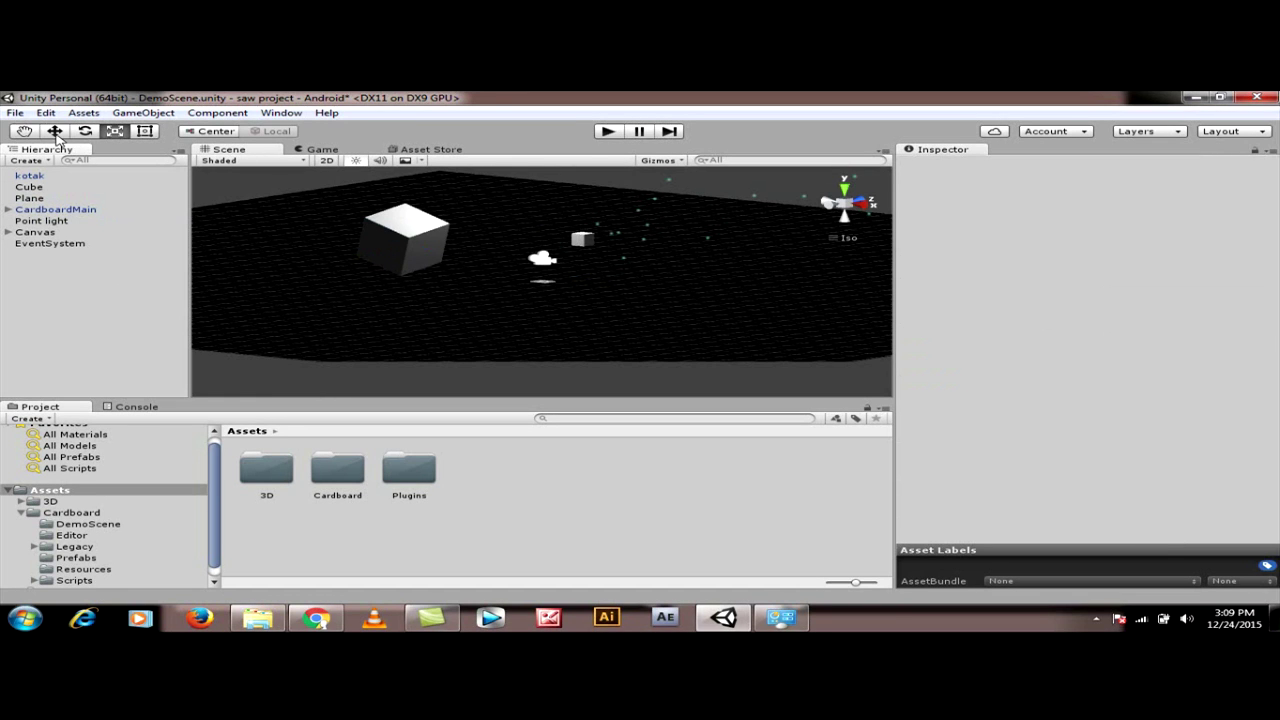
pyautogui.click(397, 250)
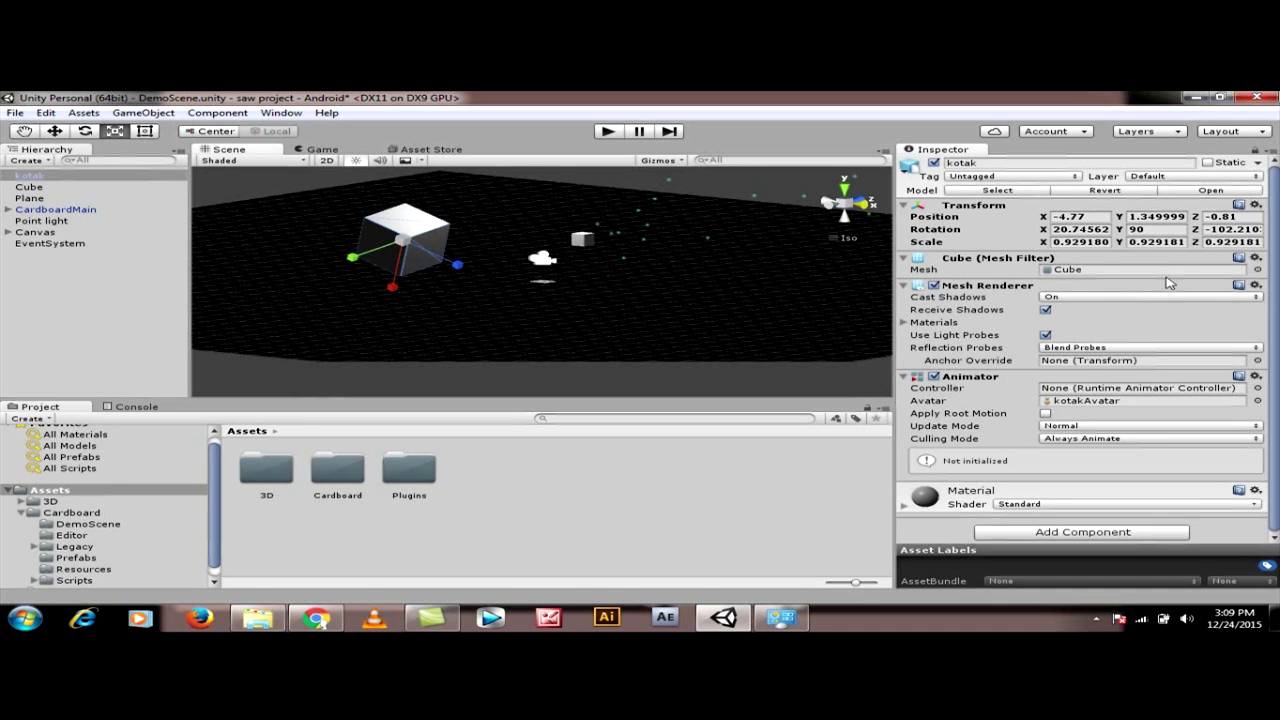
pyautogui.click(1041, 217)
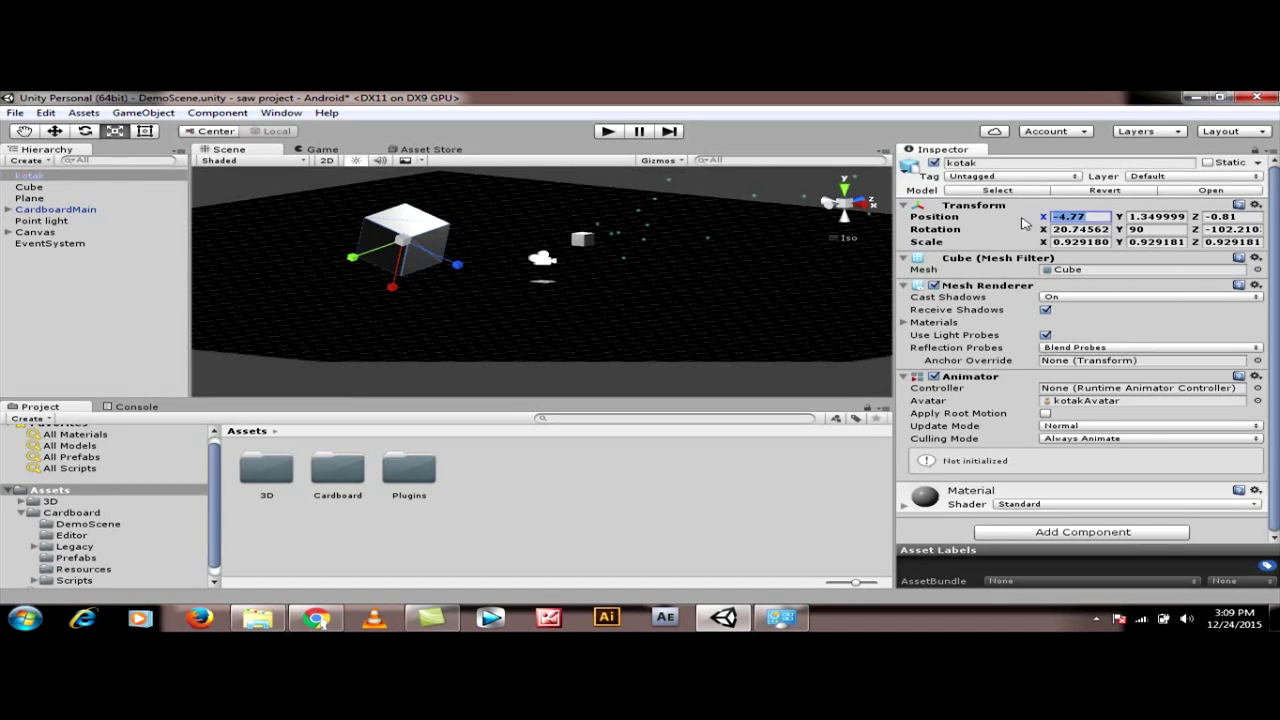
pyautogui.click(995, 233)
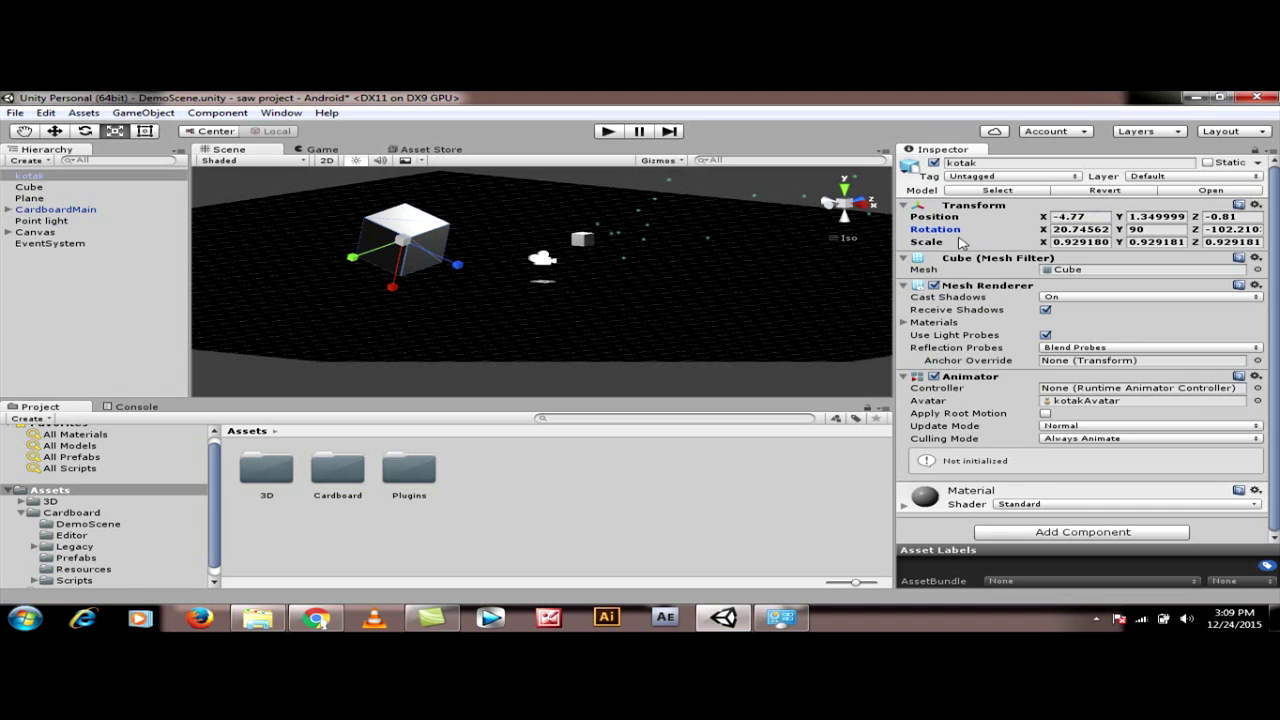
pyautogui.click(962, 219)
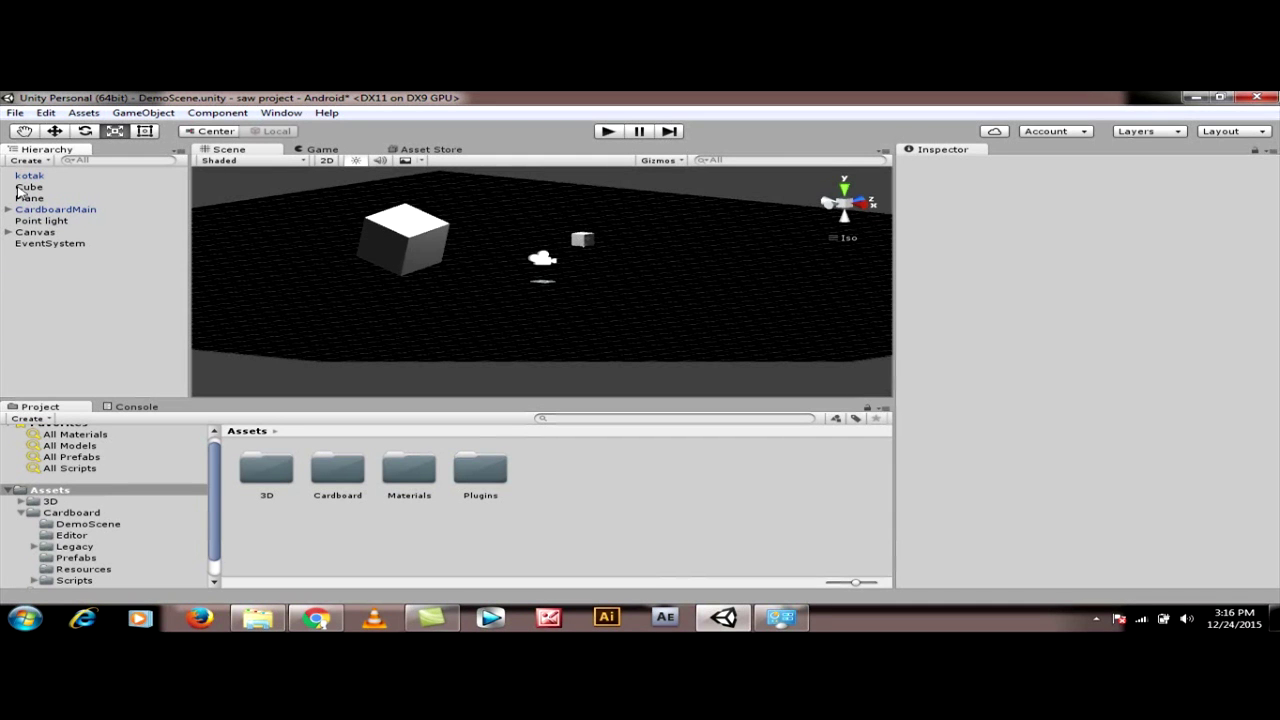
# Step: In Build Settings, switch the platform from Web Player to Android and open Player Settings
pyautogui.click(16, 113)
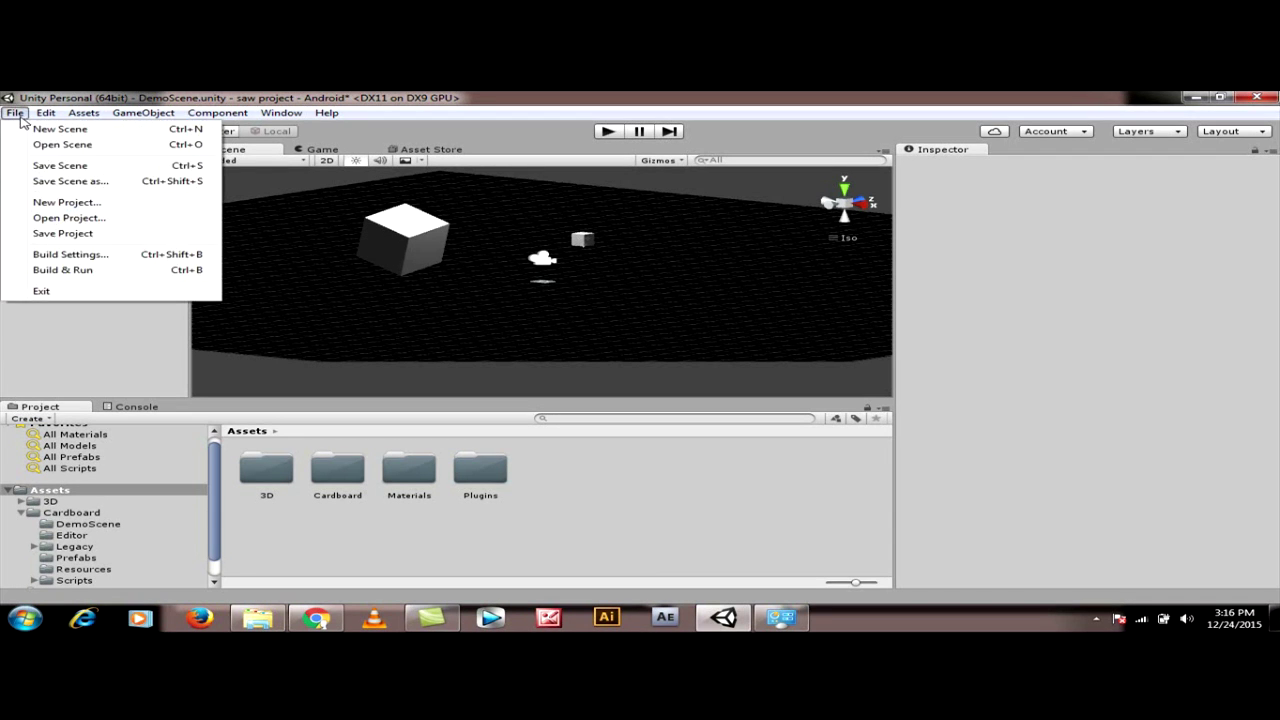
pyautogui.click(68, 256)
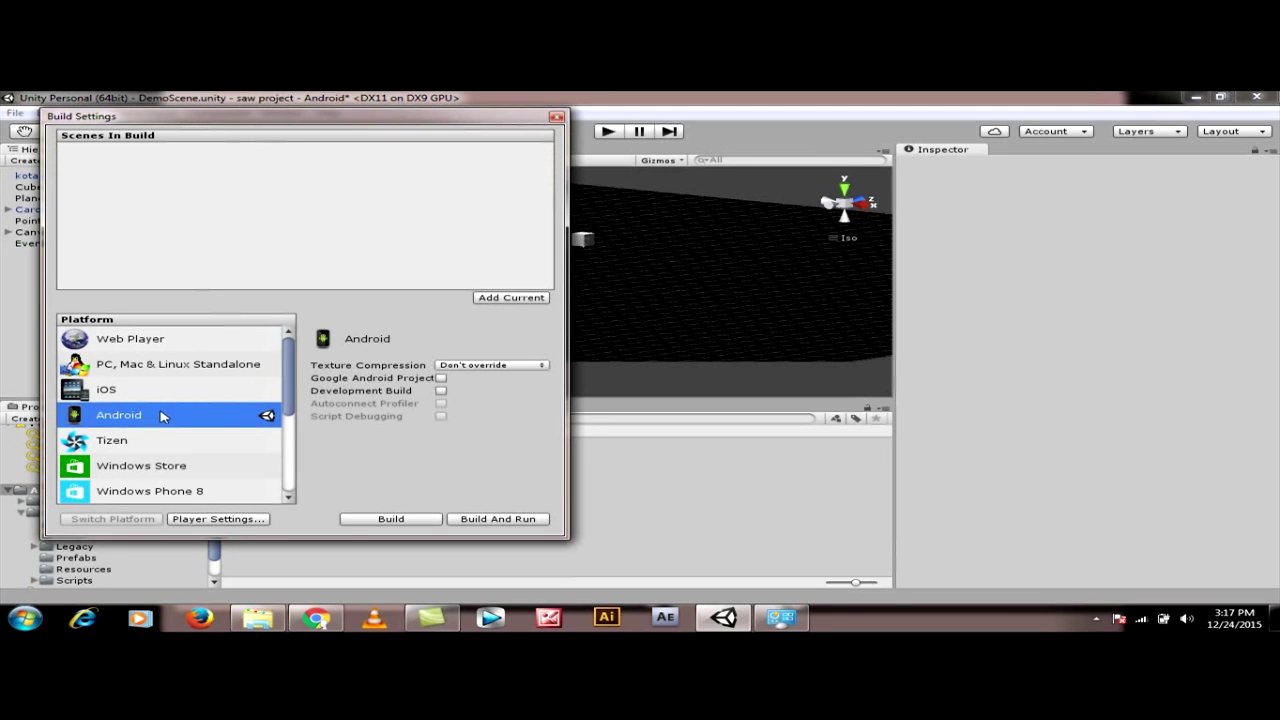
pyautogui.click(104, 345)
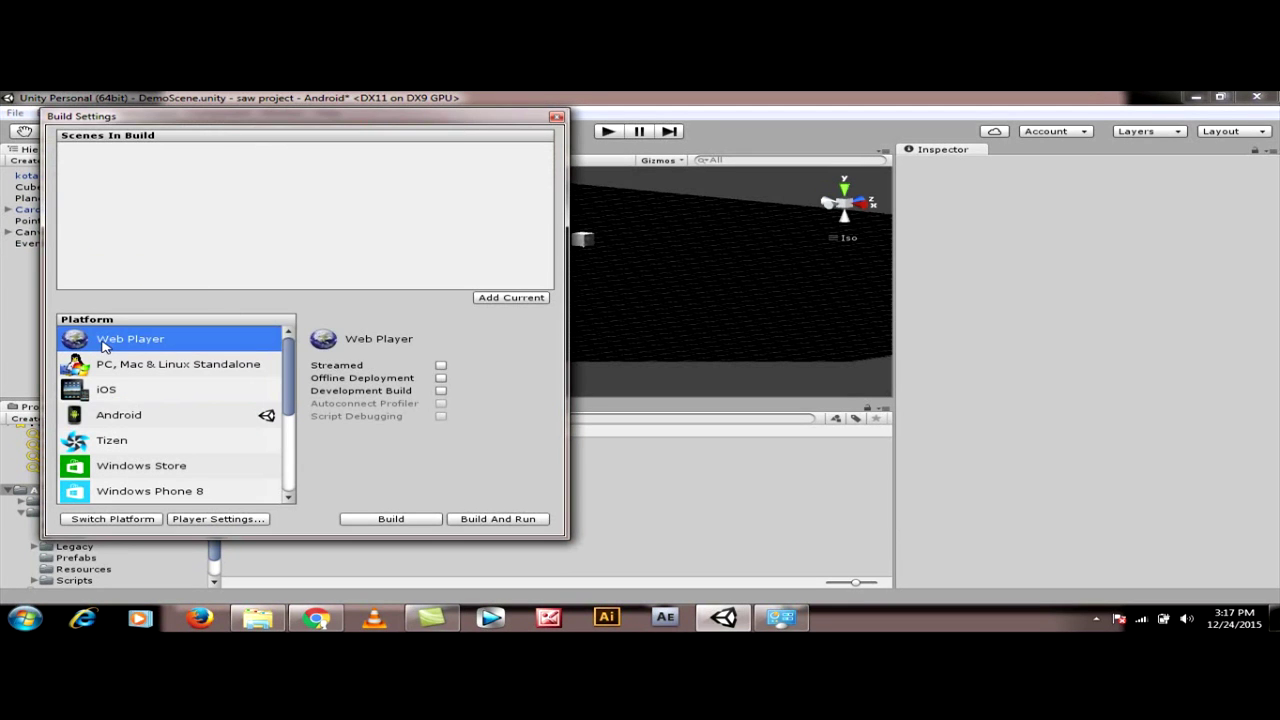
pyautogui.click(100, 418)
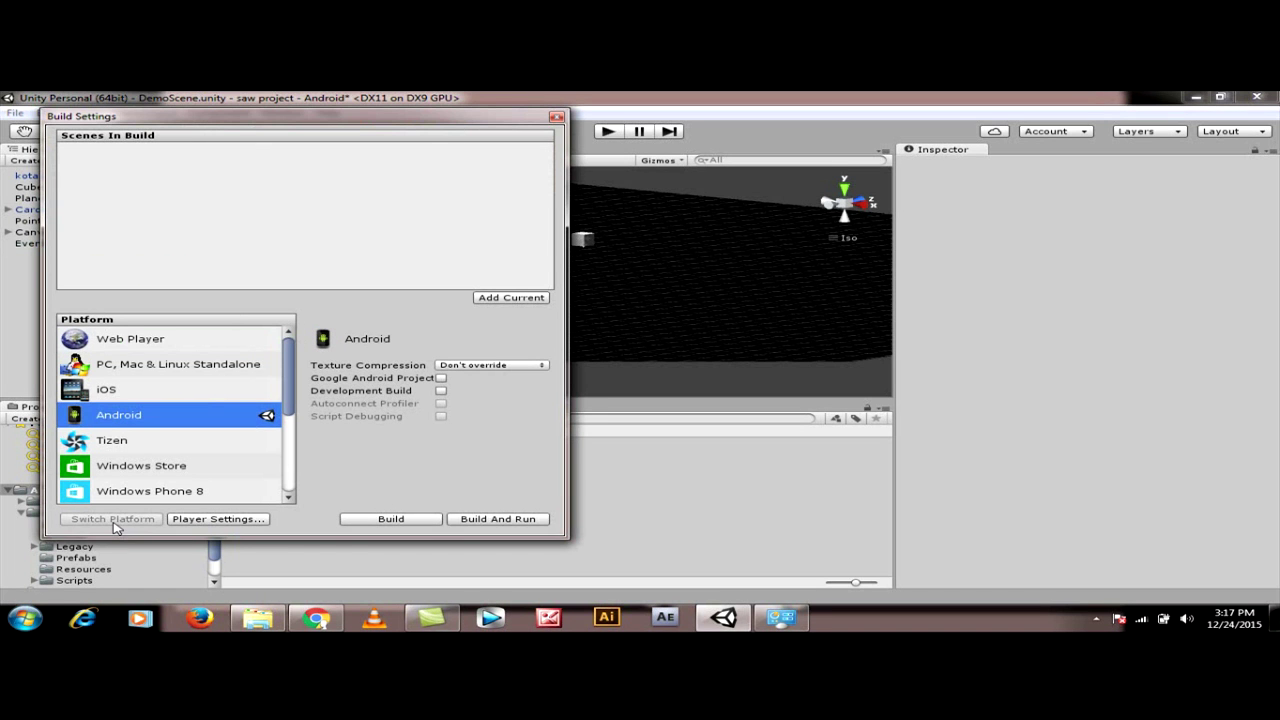
pyautogui.click(210, 520)
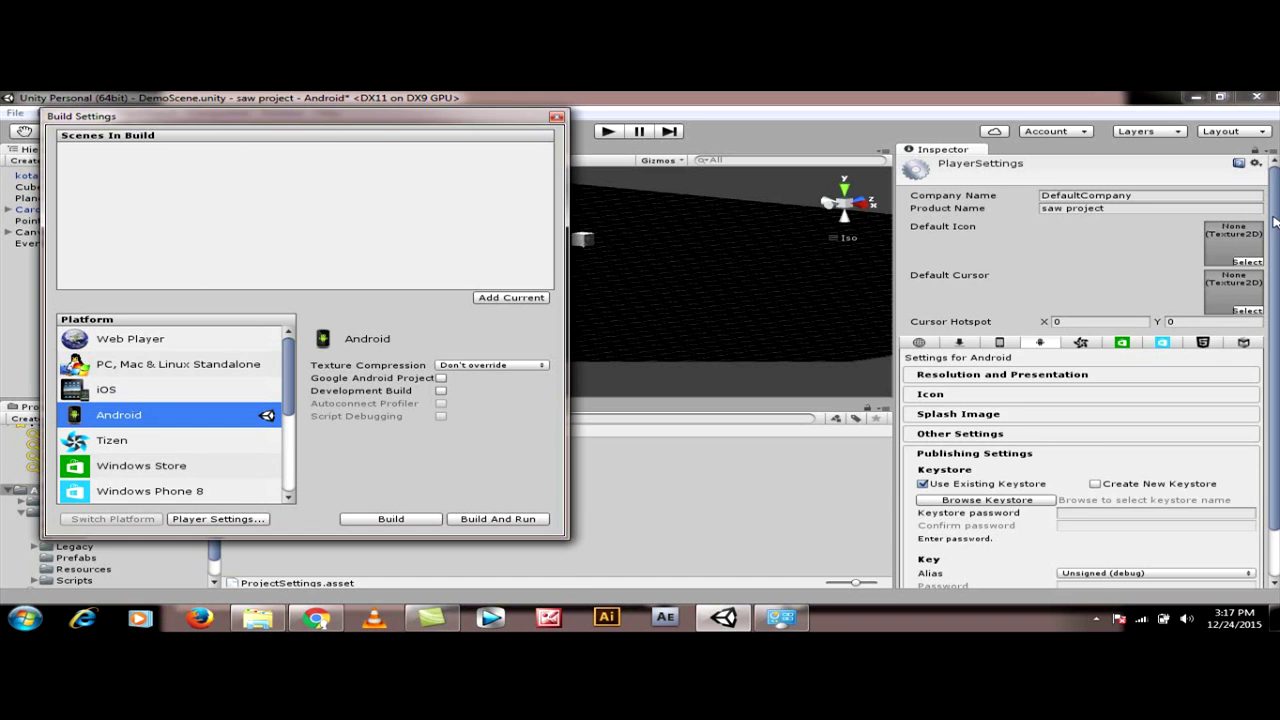
# Step: Set the Company Name to sawprojectindo and the Product Name to saw
pyautogui.moveTo(1274, 224); pyautogui.dragTo(1272, 258)
pyautogui.scroll(2, 1272, 258)
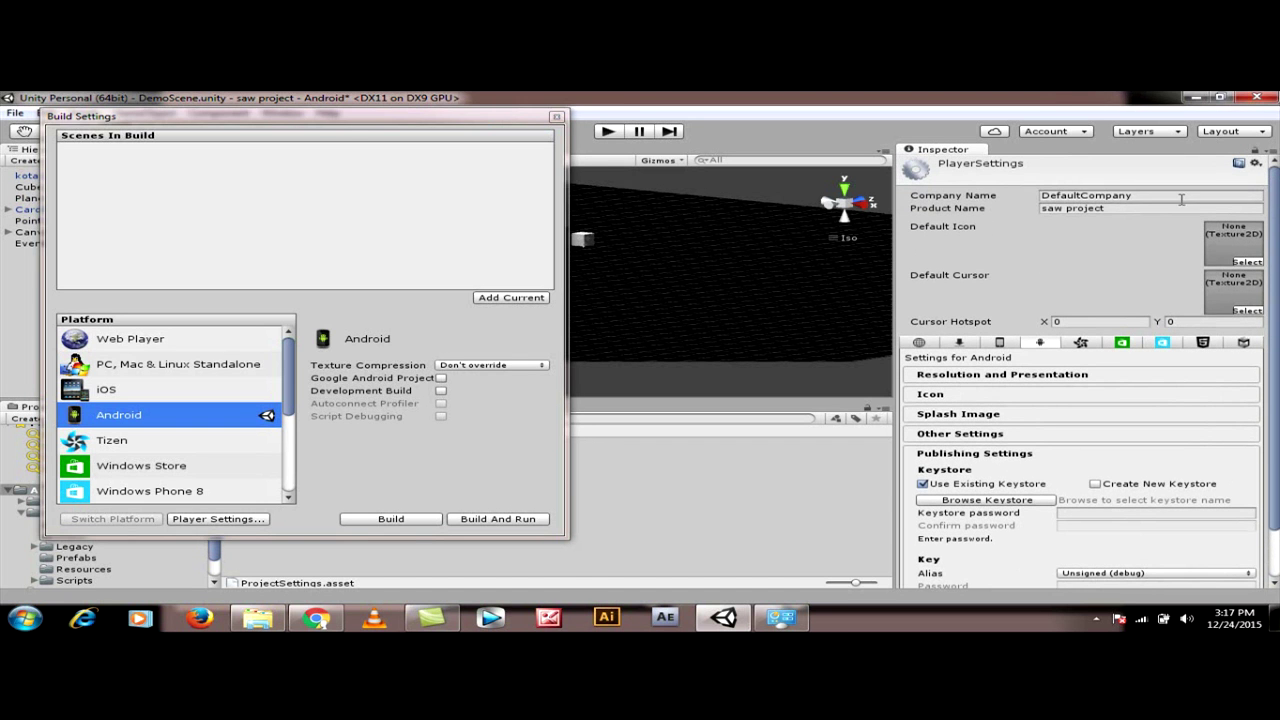
pyautogui.click(1176, 196)
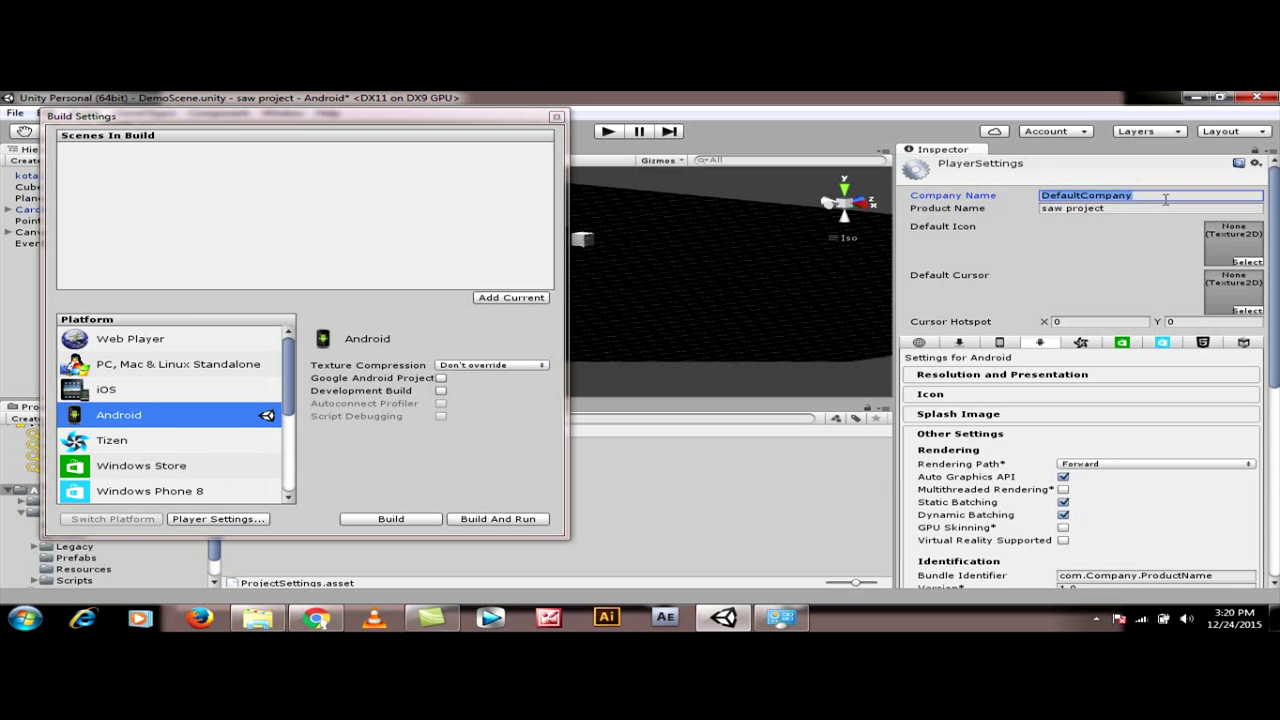
pyautogui.write('saw')
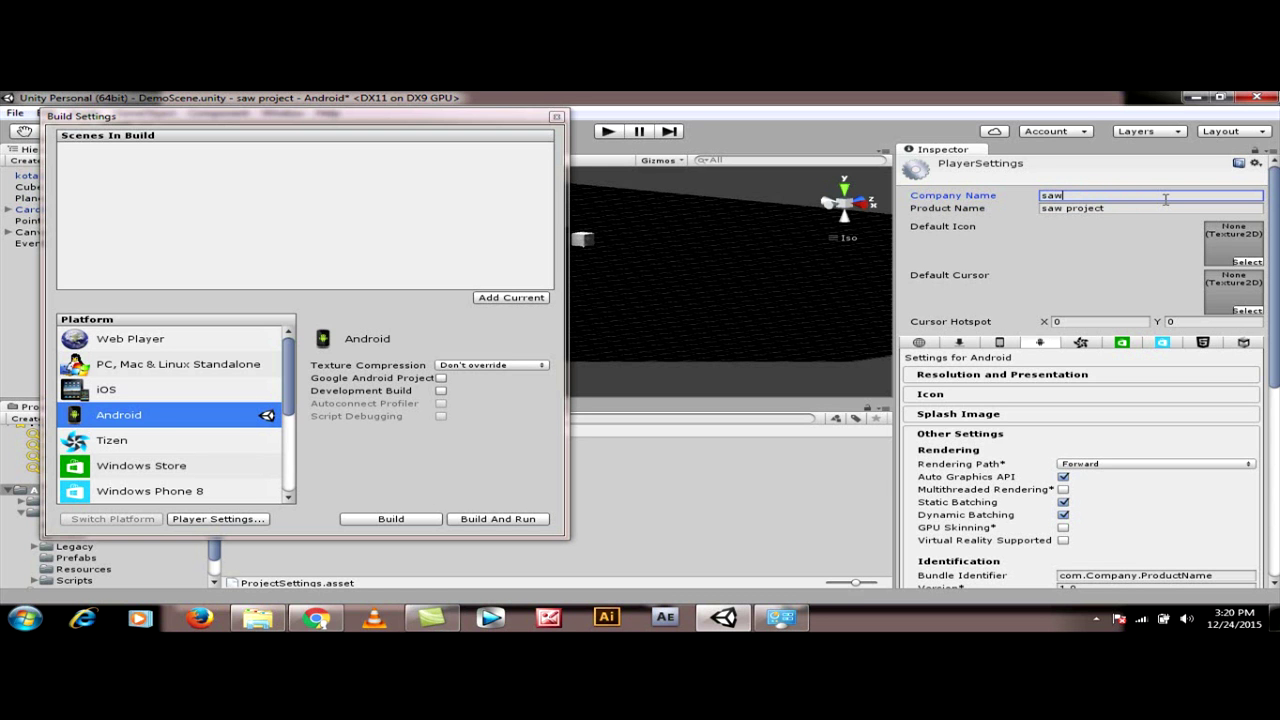
pyautogui.write('projectindo')
pyautogui.press('Tab')
pyautogui.write('saw')
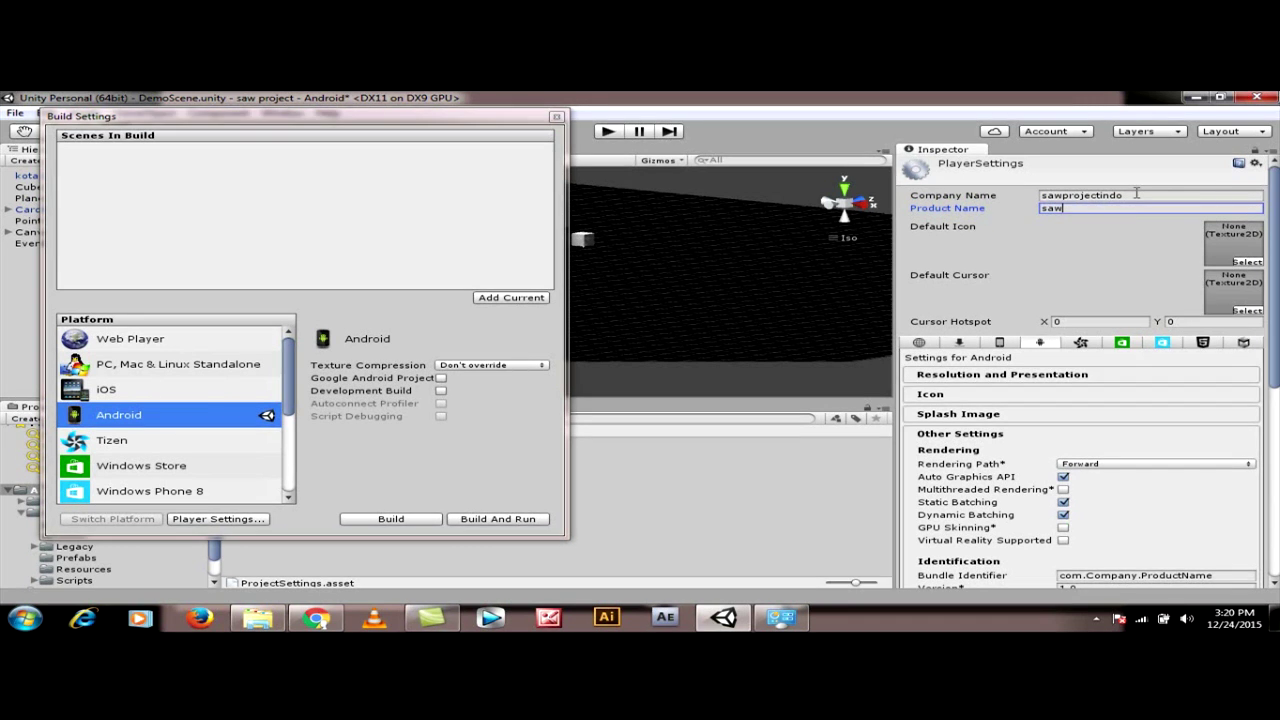
pyautogui.click(1136, 193)
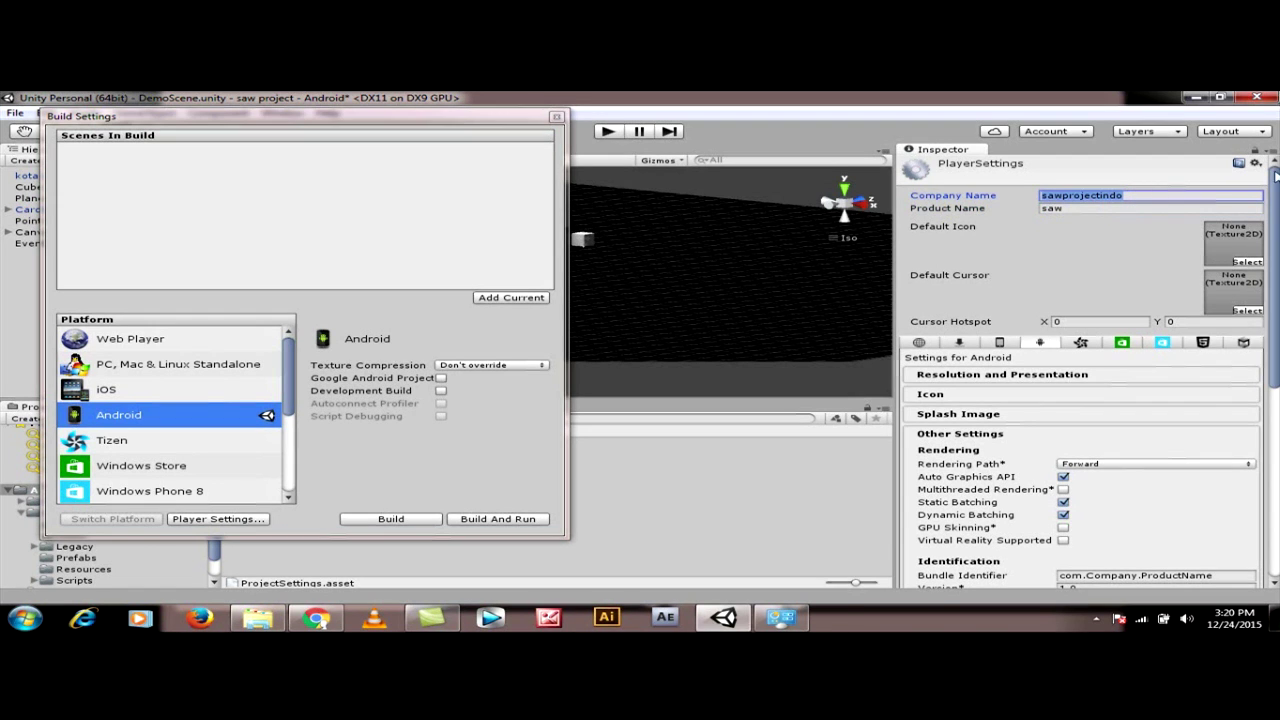
pyautogui.moveTo(1275, 178); pyautogui.dragTo(1277, 309)
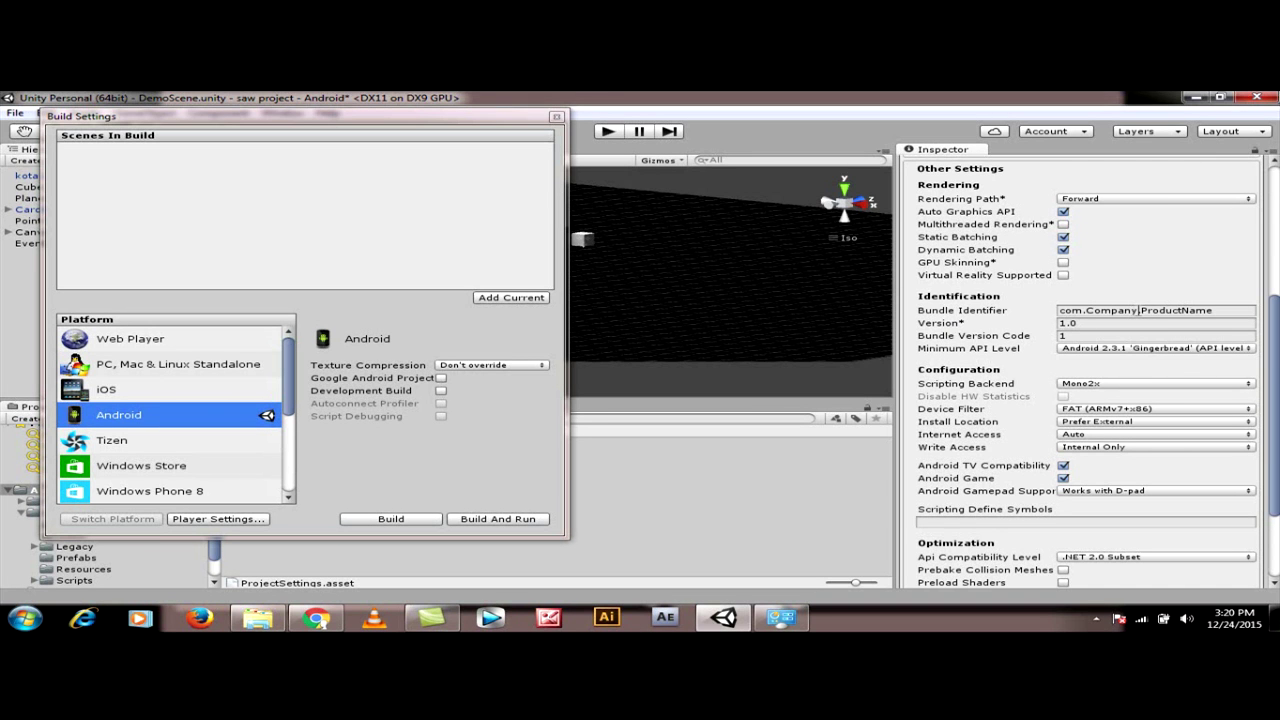
pyautogui.rightClick(1087, 314)
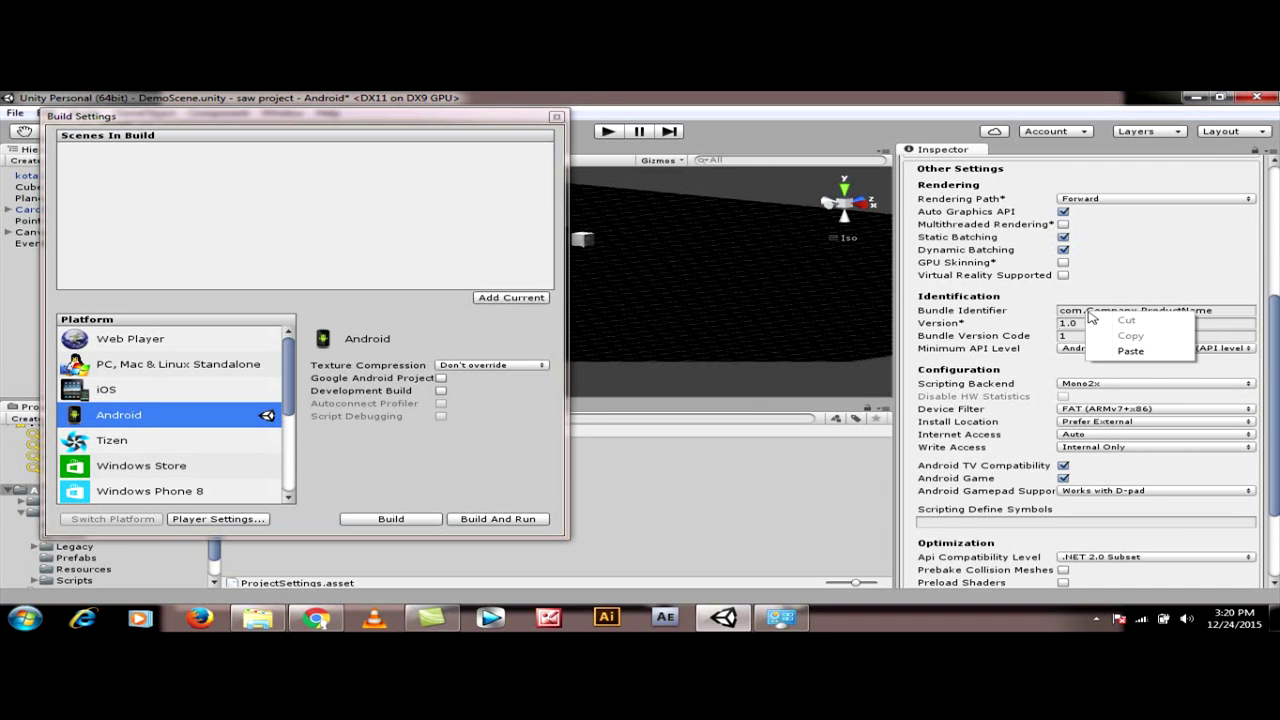
pyautogui.click(1088, 312)
pyautogui.press('Delete')
pyautogui.press('Delete')
pyautogui.press('Delete')
pyautogui.press('Delete')
pyautogui.press('Delete')
pyautogui.press('Delete')
pyautogui.press('Delete')
pyautogui.press('Delete')
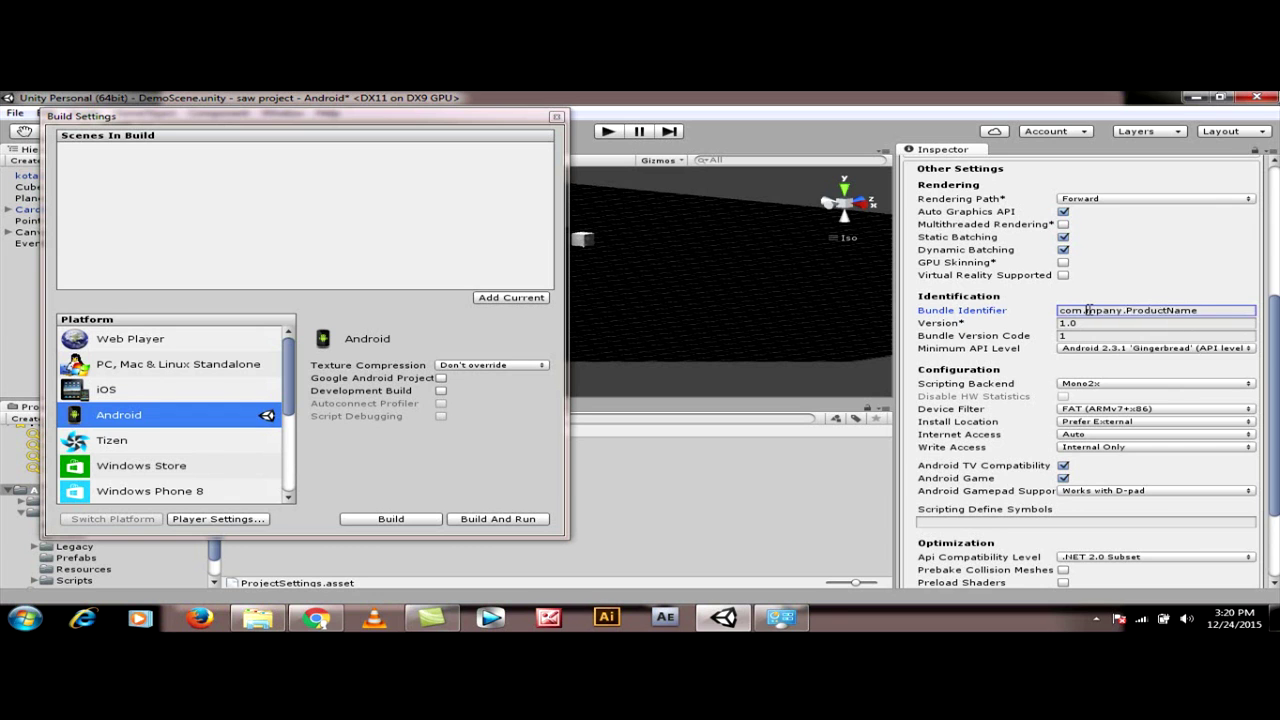
pyautogui.write('sawprojectindo.')
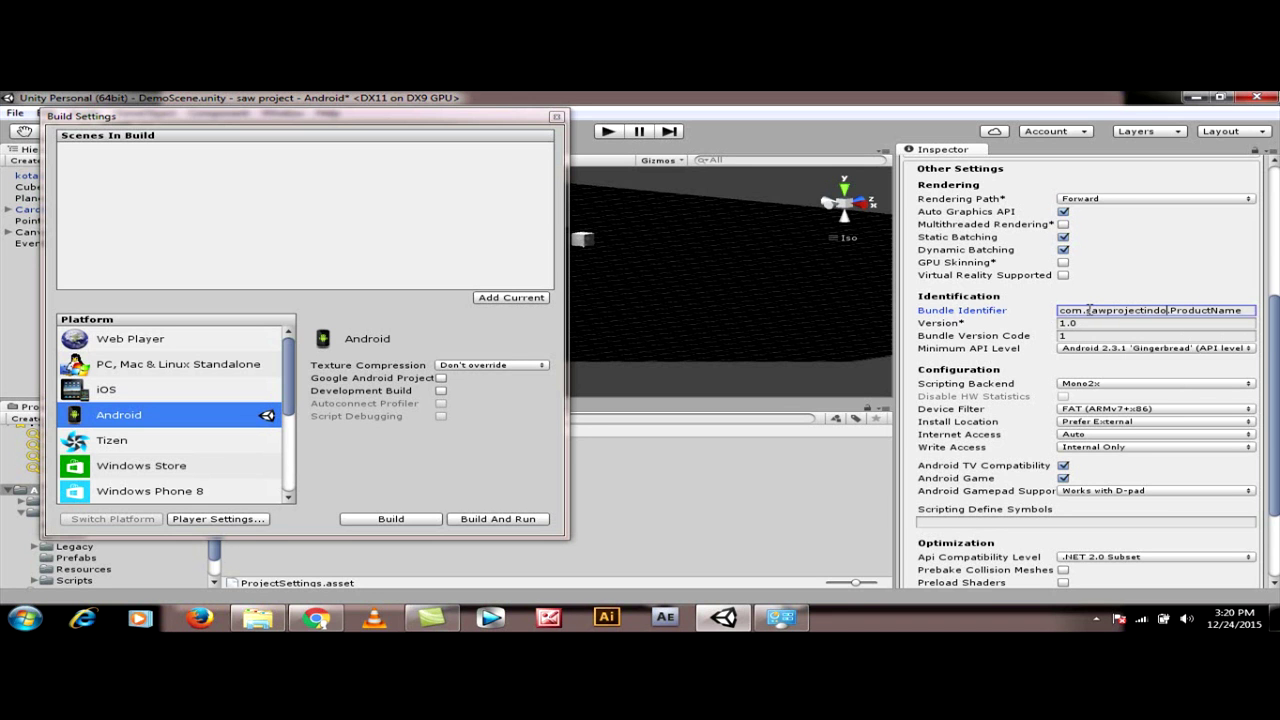
pyautogui.moveTo(1246, 312); pyautogui.dragTo(1171, 312)
pyautogui.write('Saw')
pyautogui.scroll(2, 1273, 385)
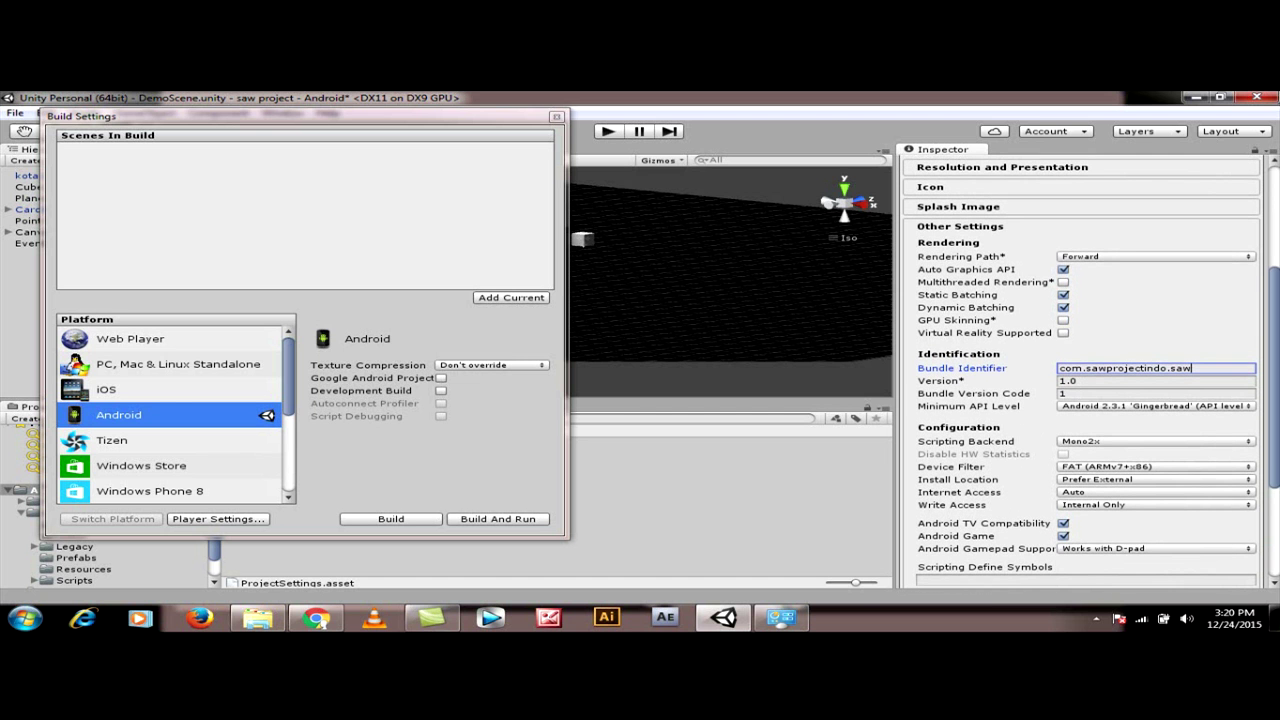
pyautogui.click(1118, 257)
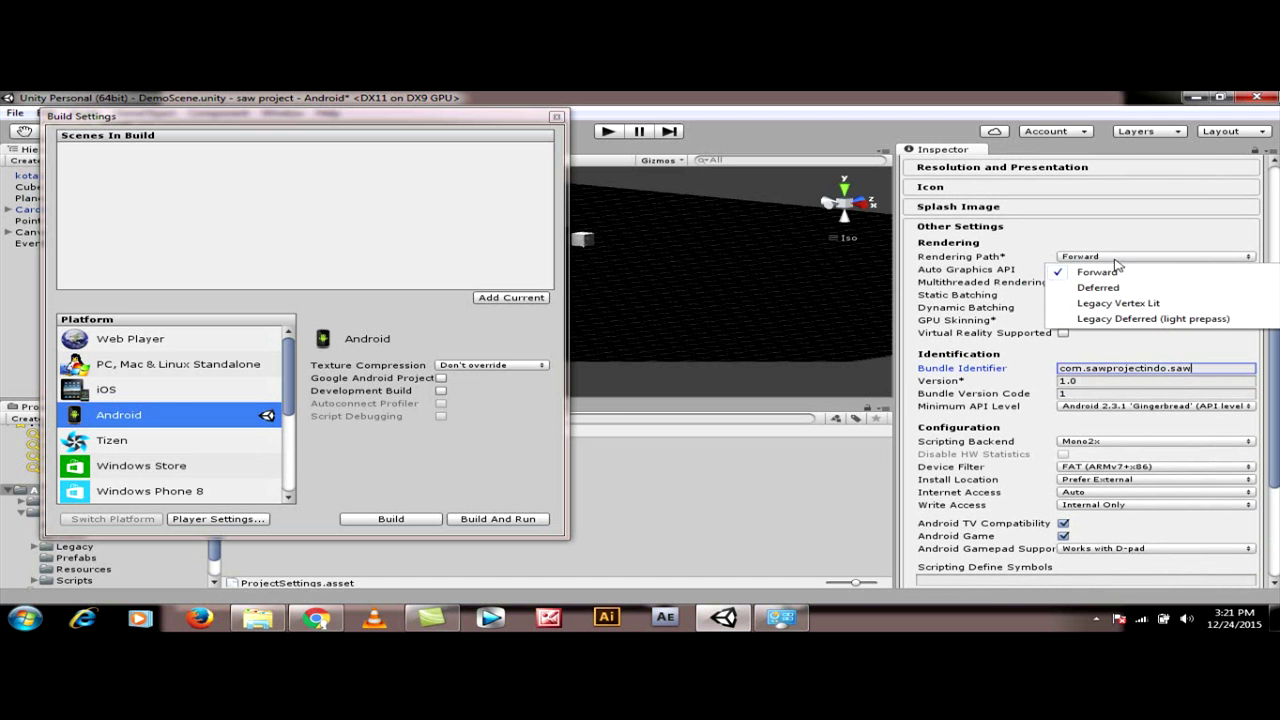
pyautogui.click(960, 226)
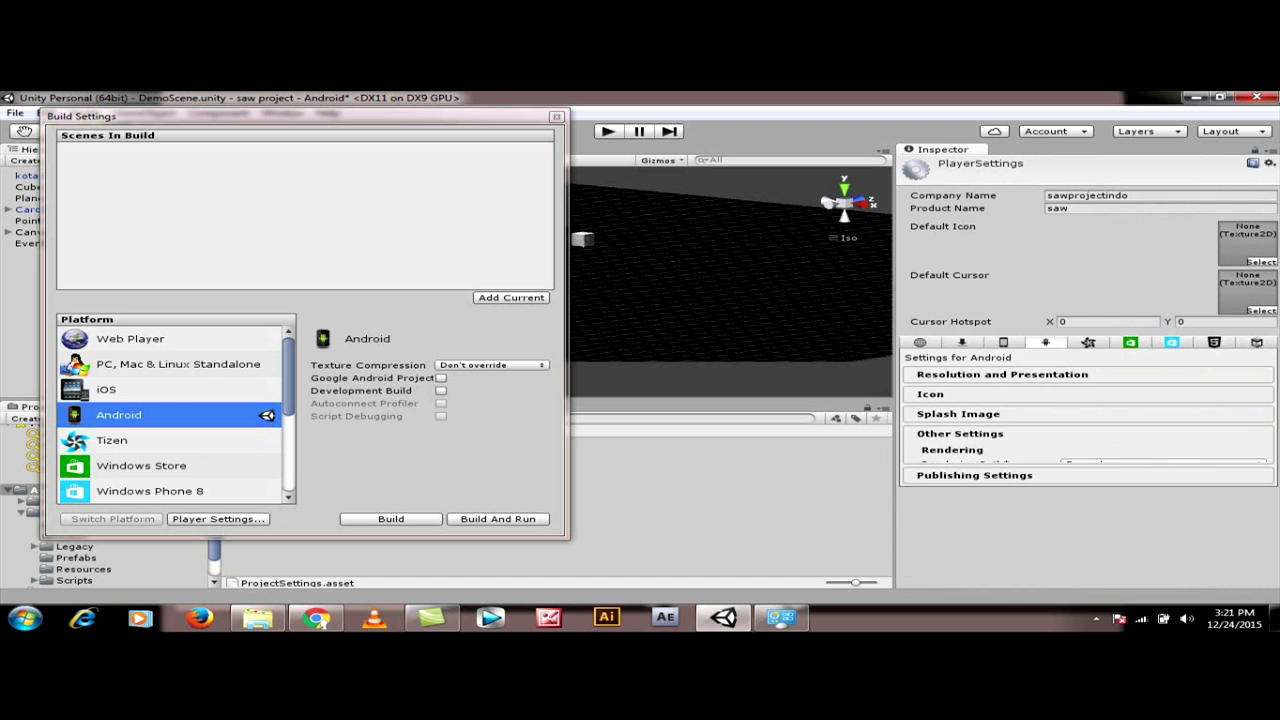
pyautogui.click(1003, 432)
pyautogui.scroll(-5, 1080, 410)
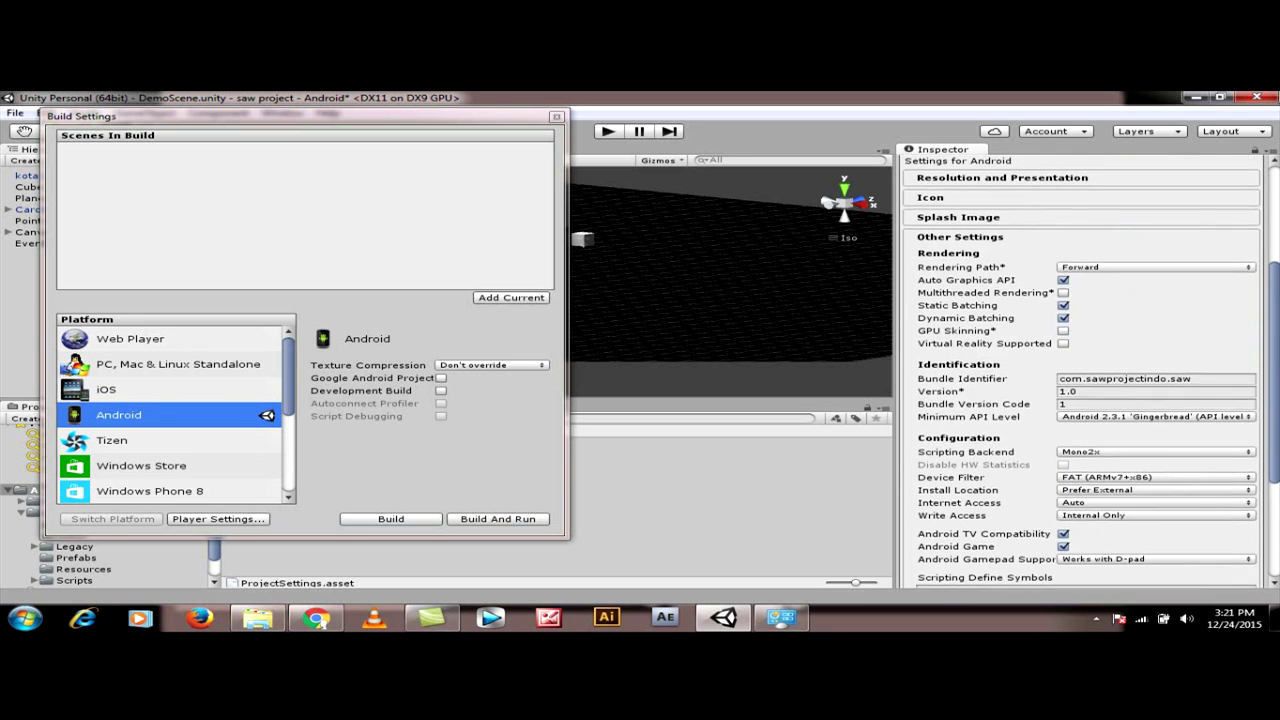
pyautogui.scroll(-3, 983, 345)
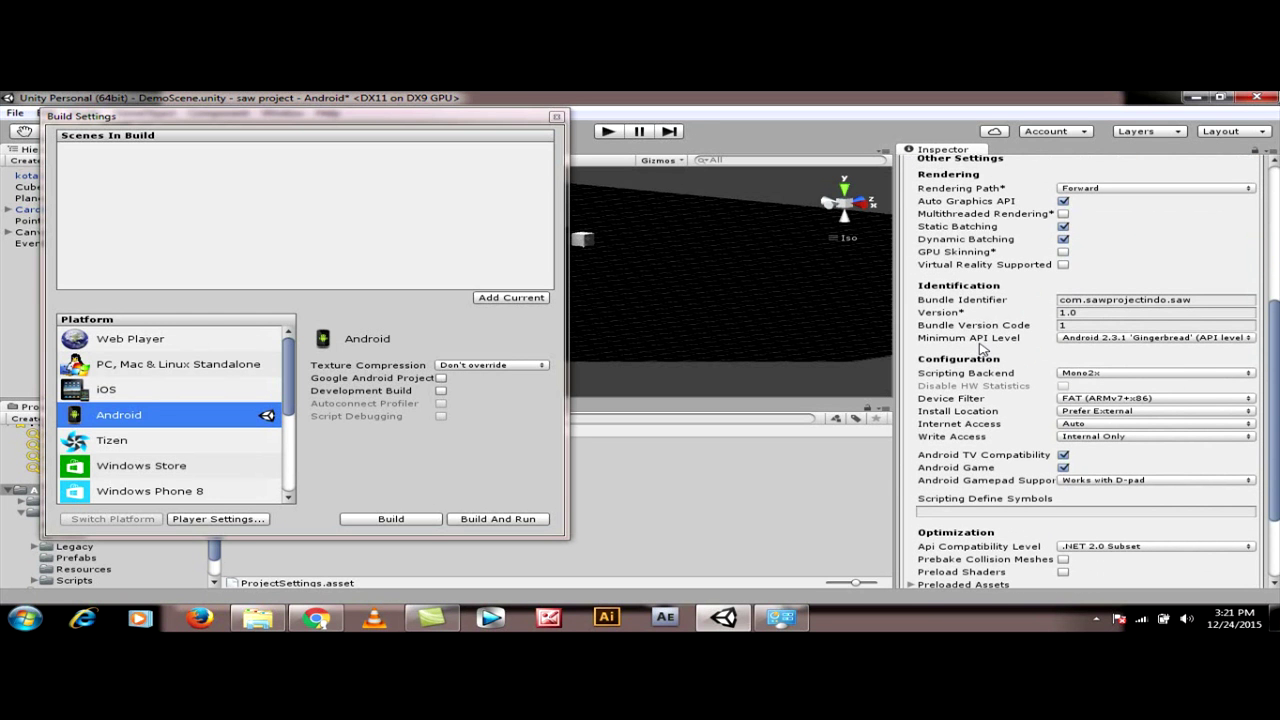
pyautogui.click(1090, 340)
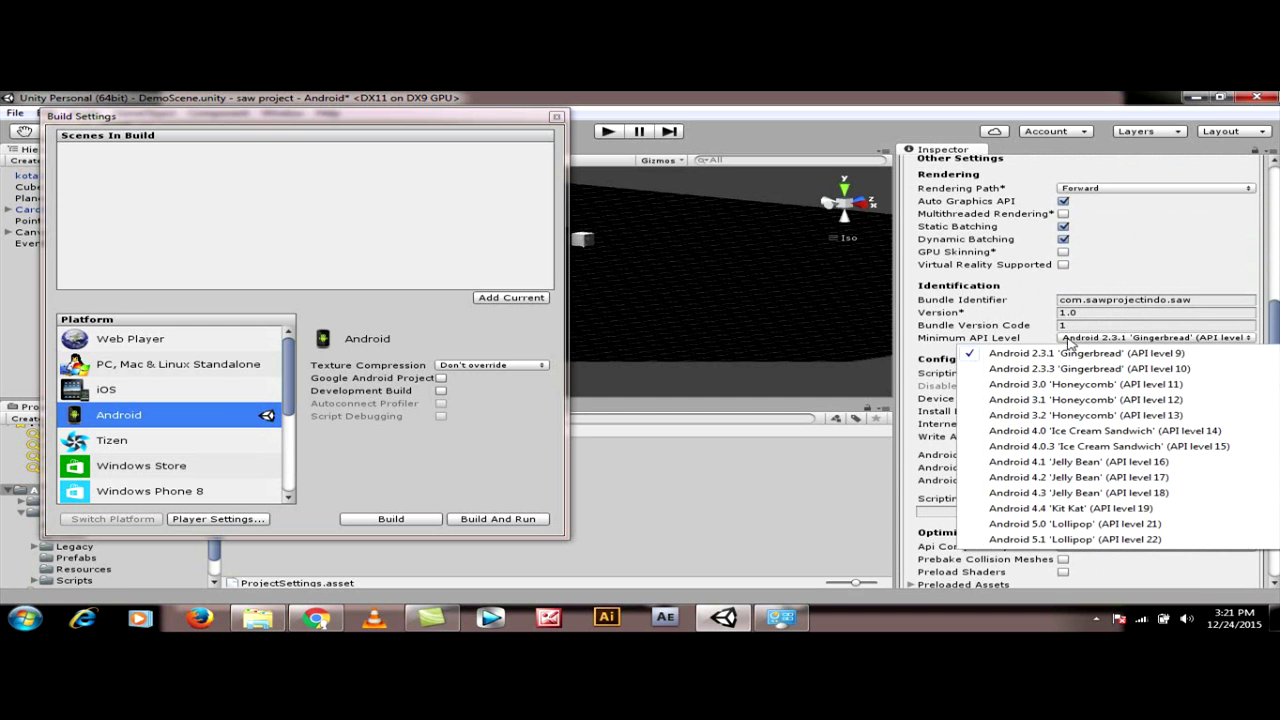
pyautogui.click(968, 326)
pyautogui.scroll(-3, 1080, 256)
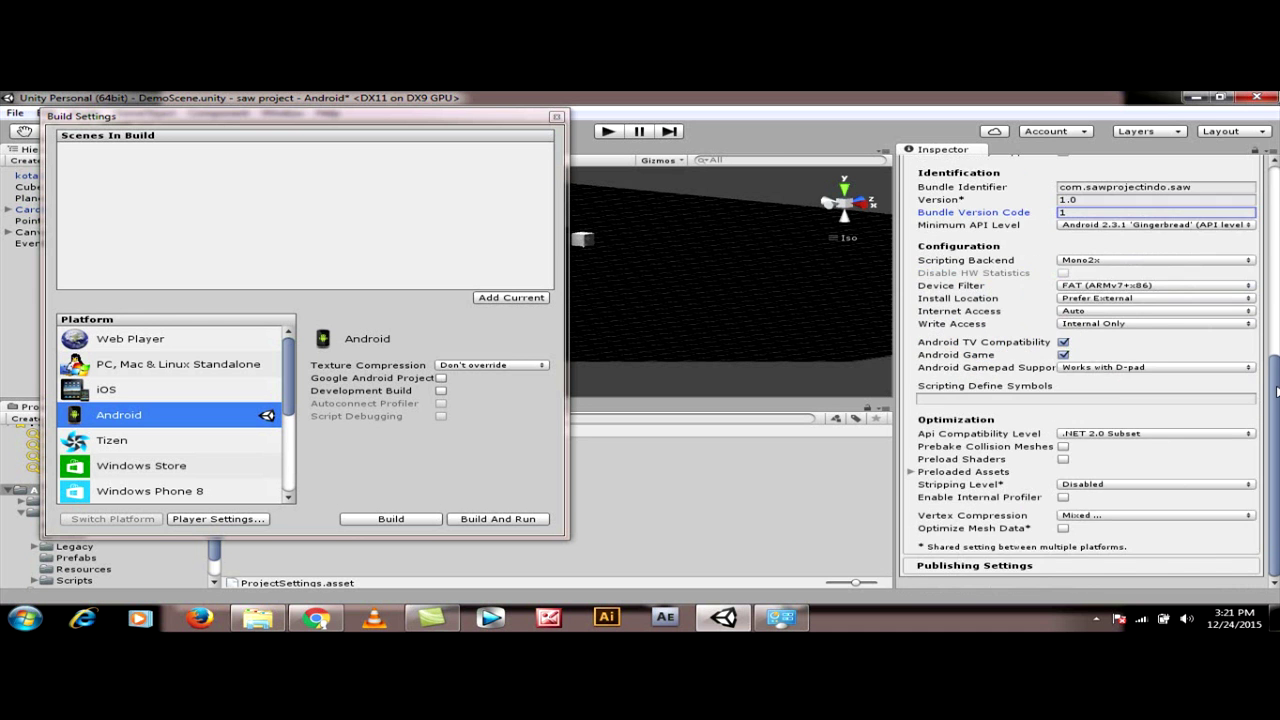
pyautogui.scroll(6, 1080, 256)
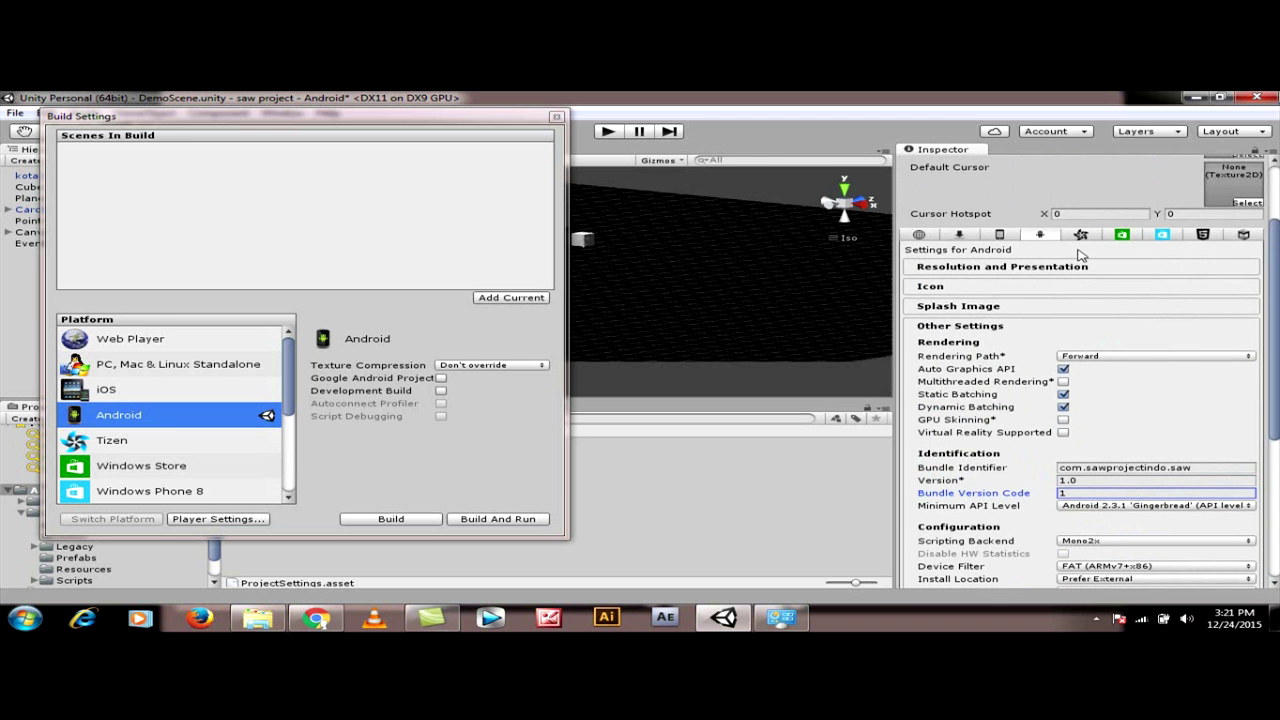
# Step: Under Resolution and Presentation, set Default Orientation to Landscape Left
pyautogui.click(1024, 270)
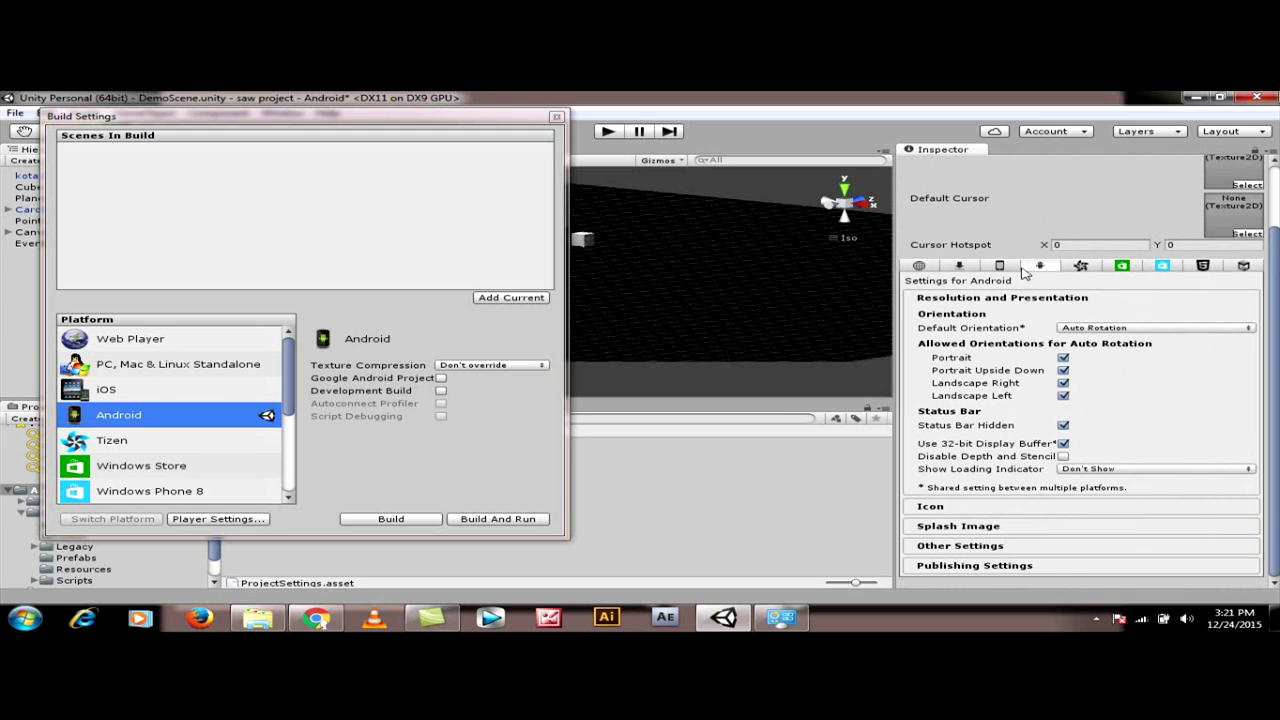
pyautogui.click(1082, 330)
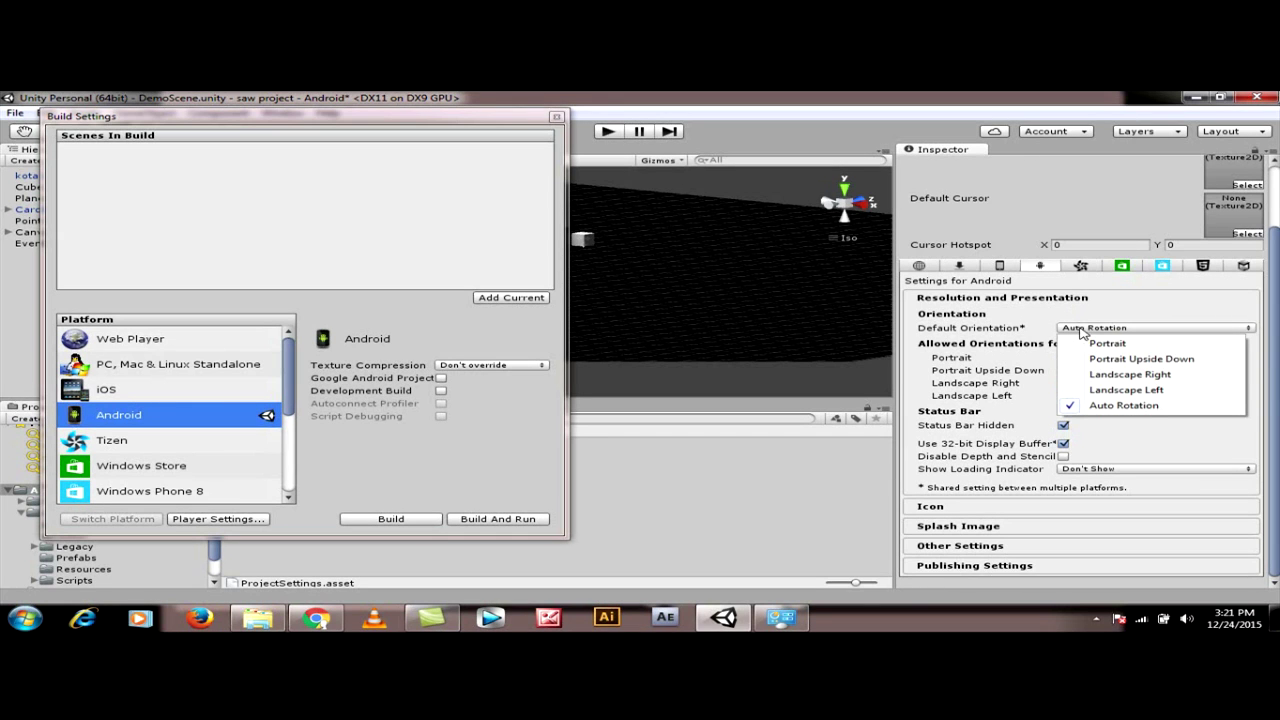
pyautogui.click(1089, 390)
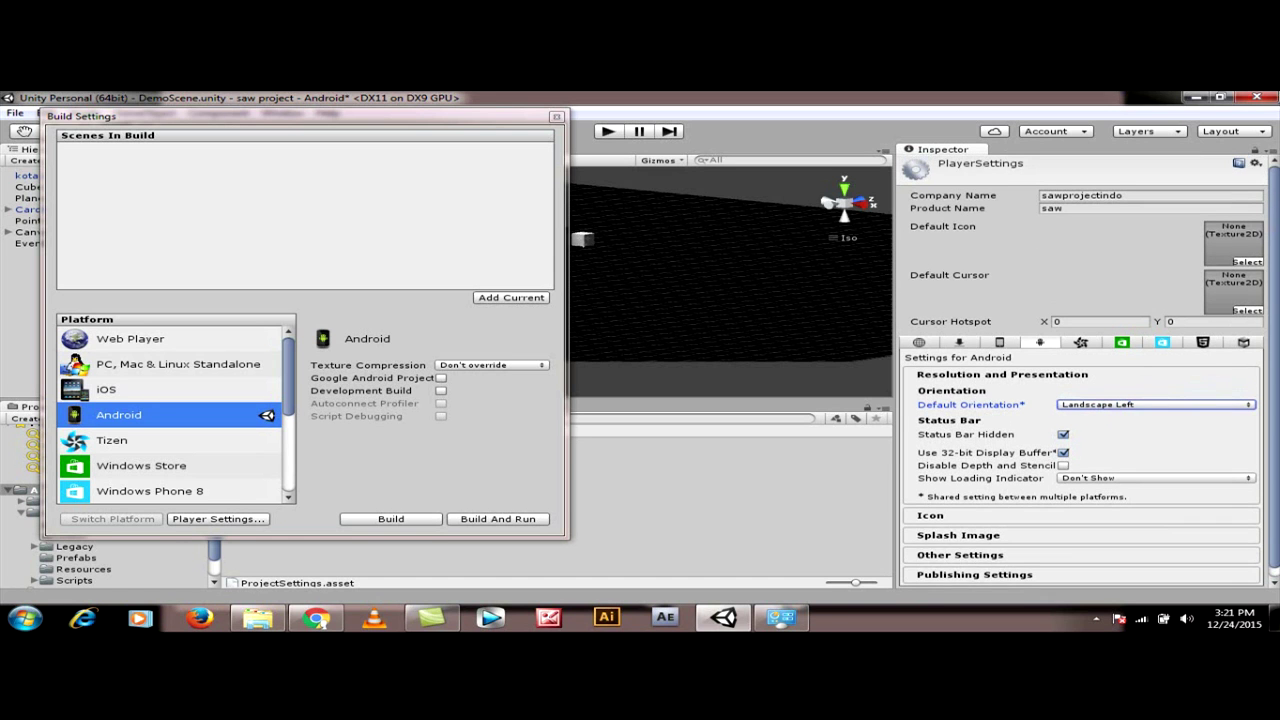
pyautogui.scroll(-1, 943, 253)
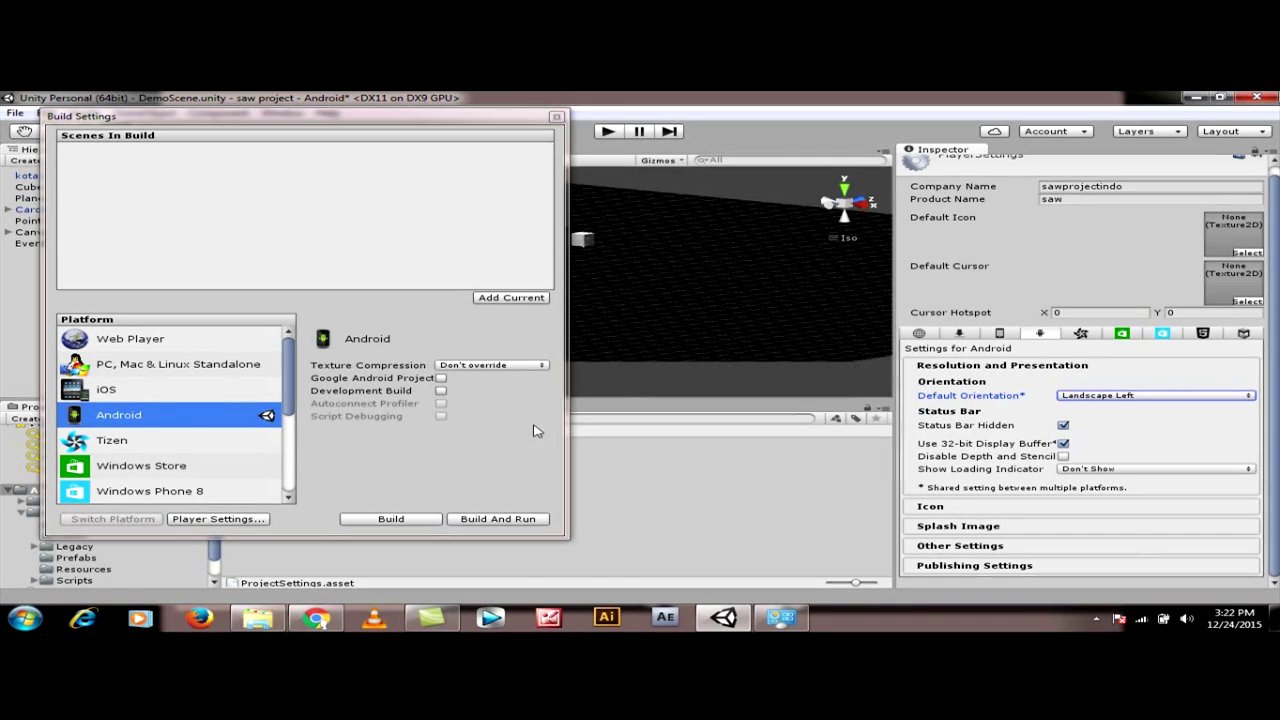
# Step: Add Cardboard/DemoScene.unity as scene 0 in the build and close Build Settings
pyautogui.click(516, 299)
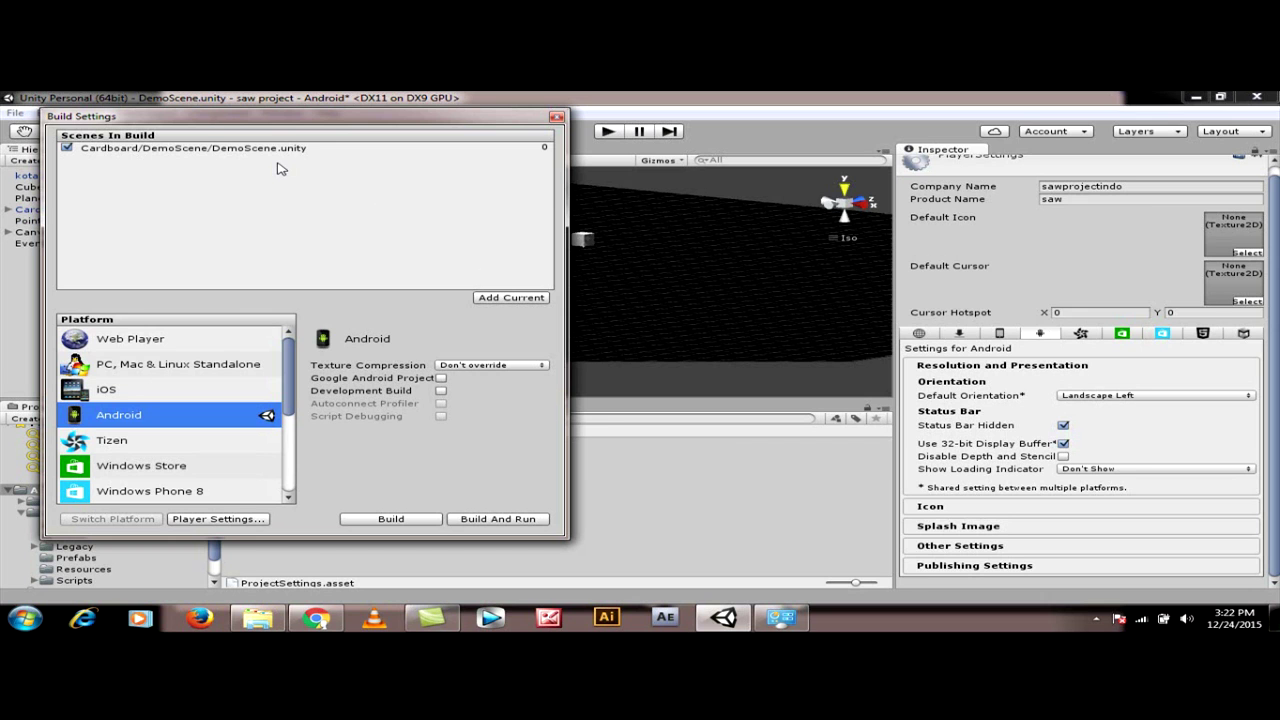
pyautogui.click(556, 117)
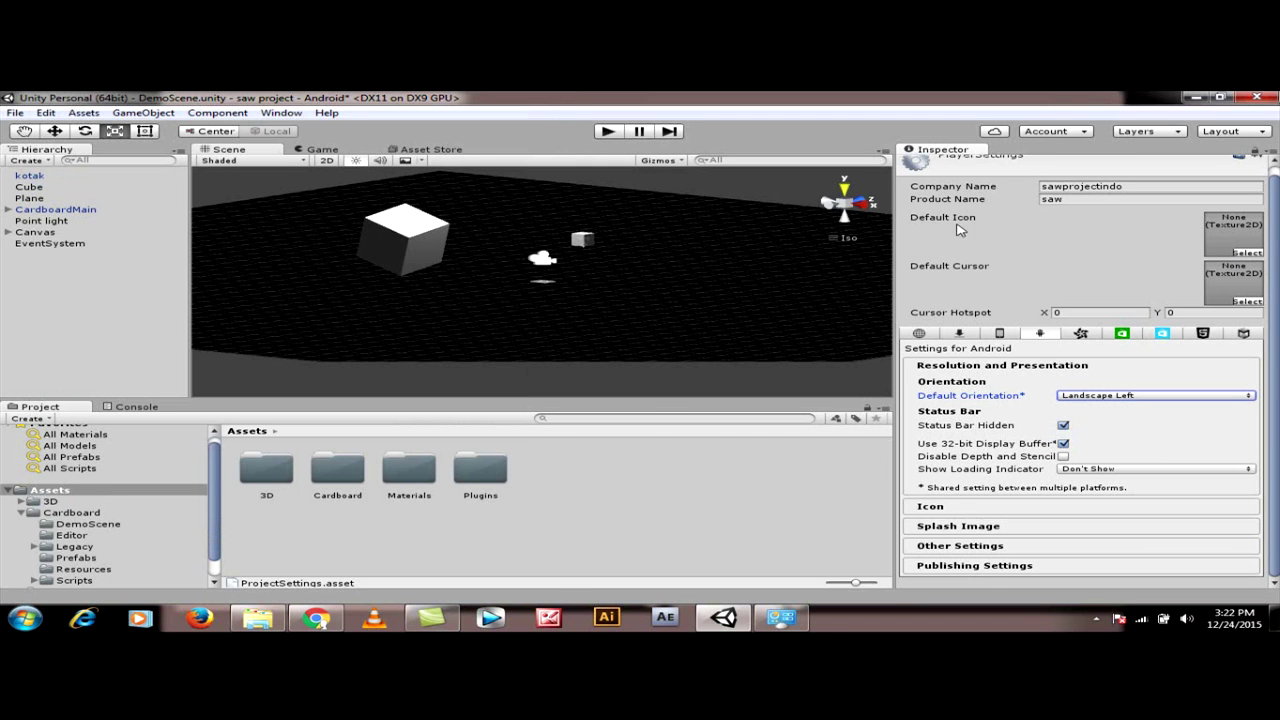
# Step: Import the logo project ku-2 image into Assets and assign it as Default Icon and Default Cursor
pyautogui.click(258, 618)
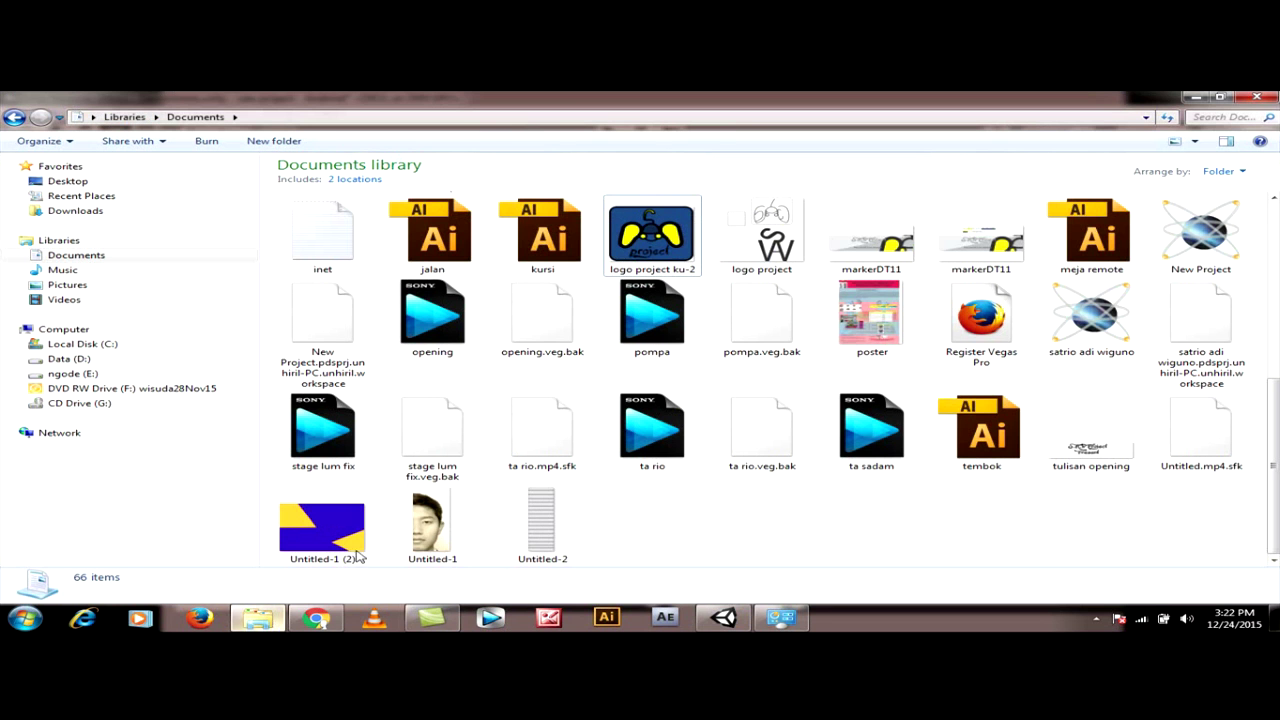
pyautogui.click(646, 225)
pyautogui.moveTo(644, 230); pyautogui.dragTo(595, 500)
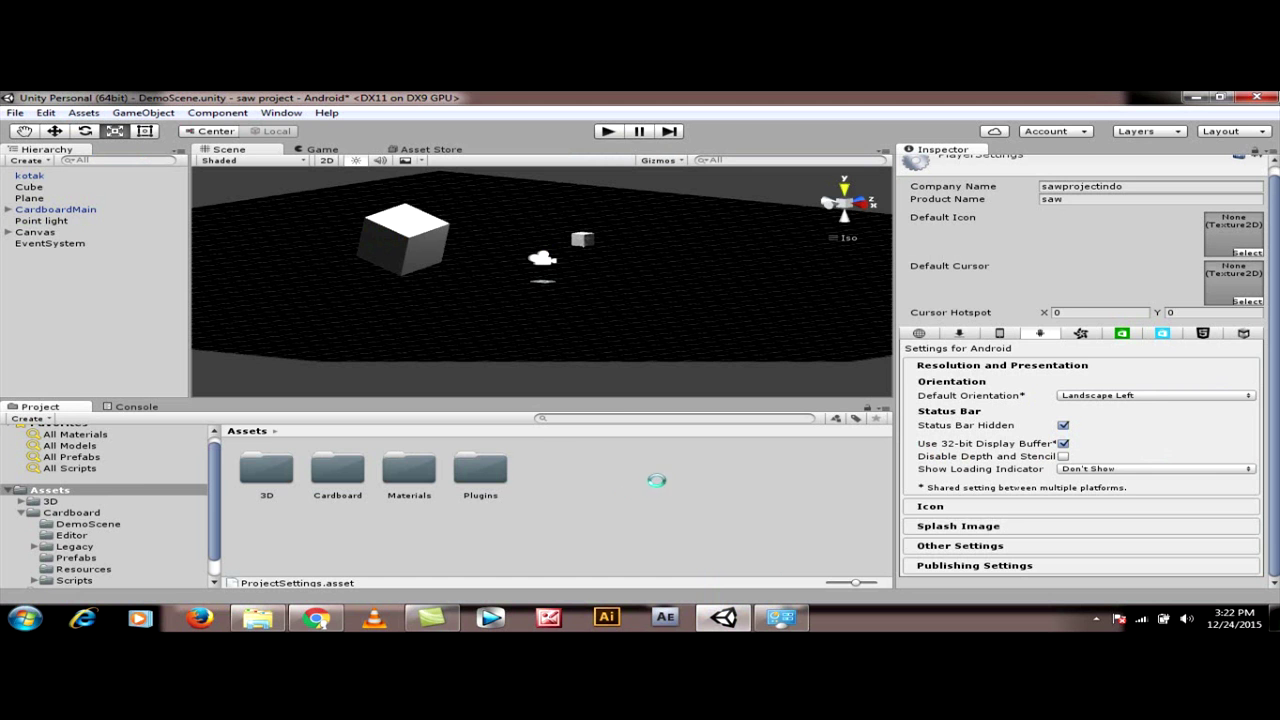
pyautogui.moveTo(555, 472); pyautogui.dragTo(1235, 235)
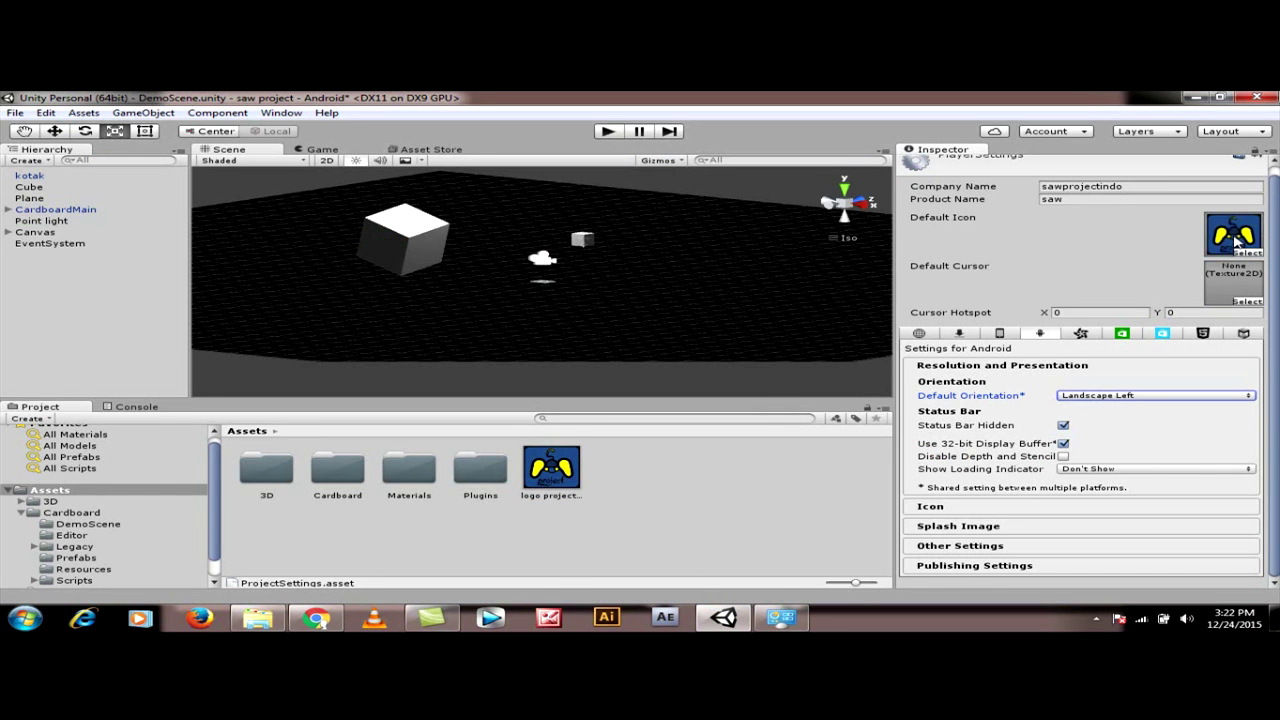
pyautogui.moveTo(572, 482); pyautogui.dragTo(1236, 285)
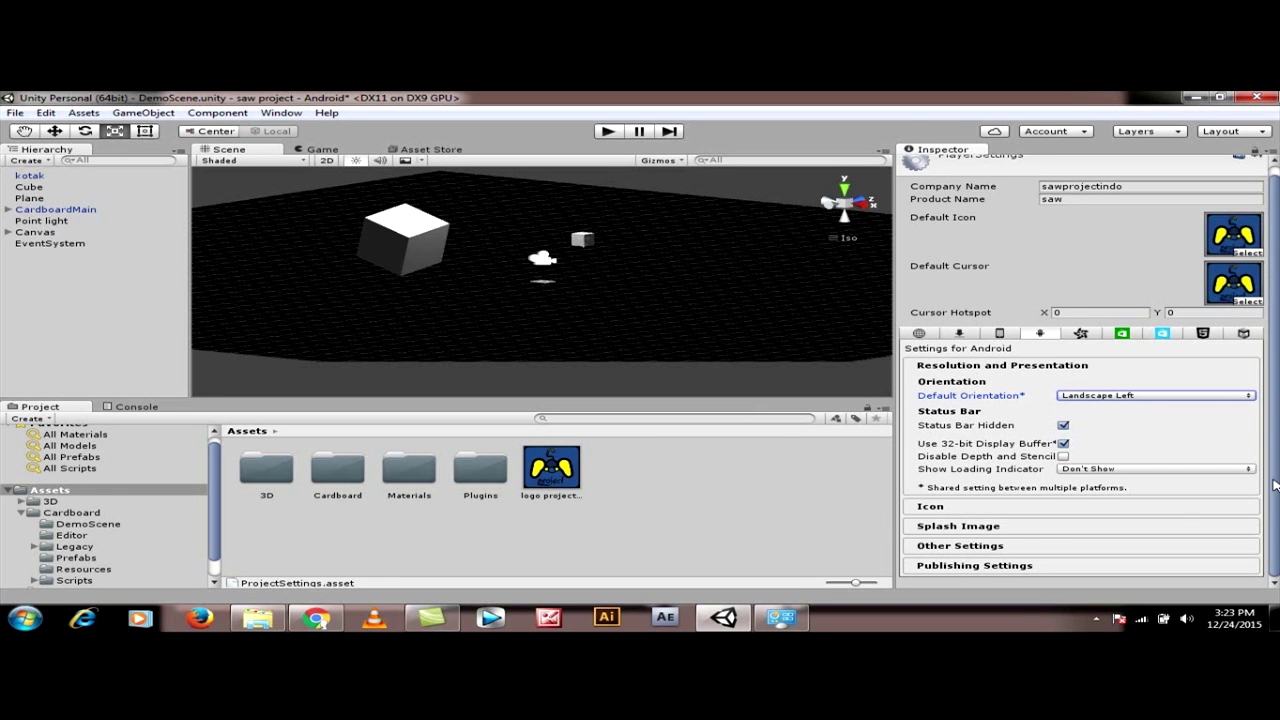
pyautogui.click(1058, 507)
pyautogui.moveTo(1275, 337); pyautogui.dragTo(962, 272)
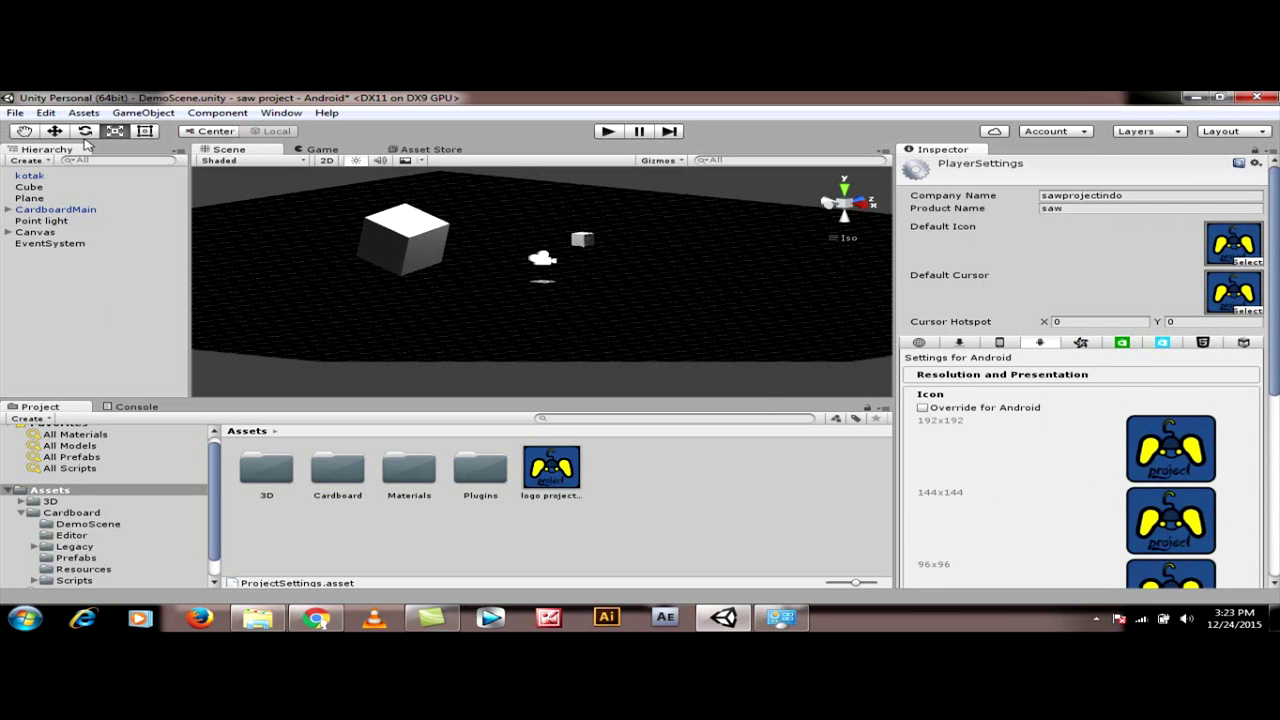
pyautogui.click(15, 113)
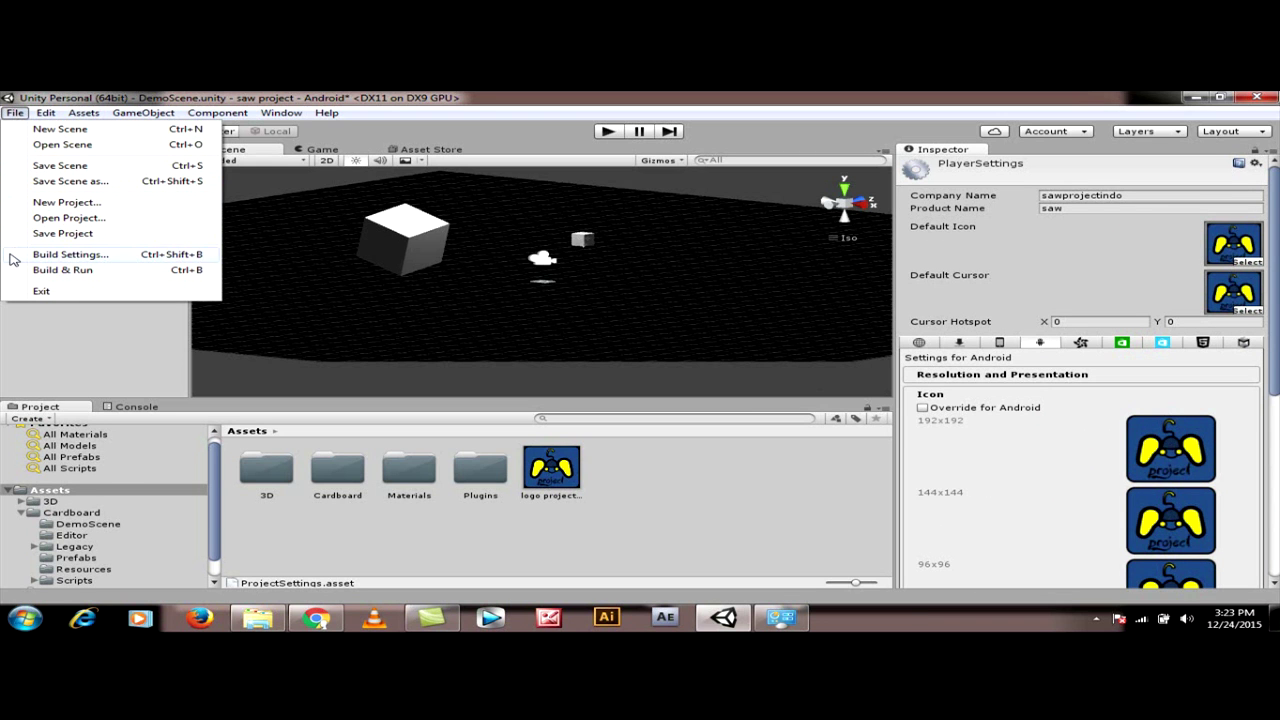
# Step: Reopen Build Settings, then switch to Chrome's 'download android sdk' search results
pyautogui.click(71, 257)
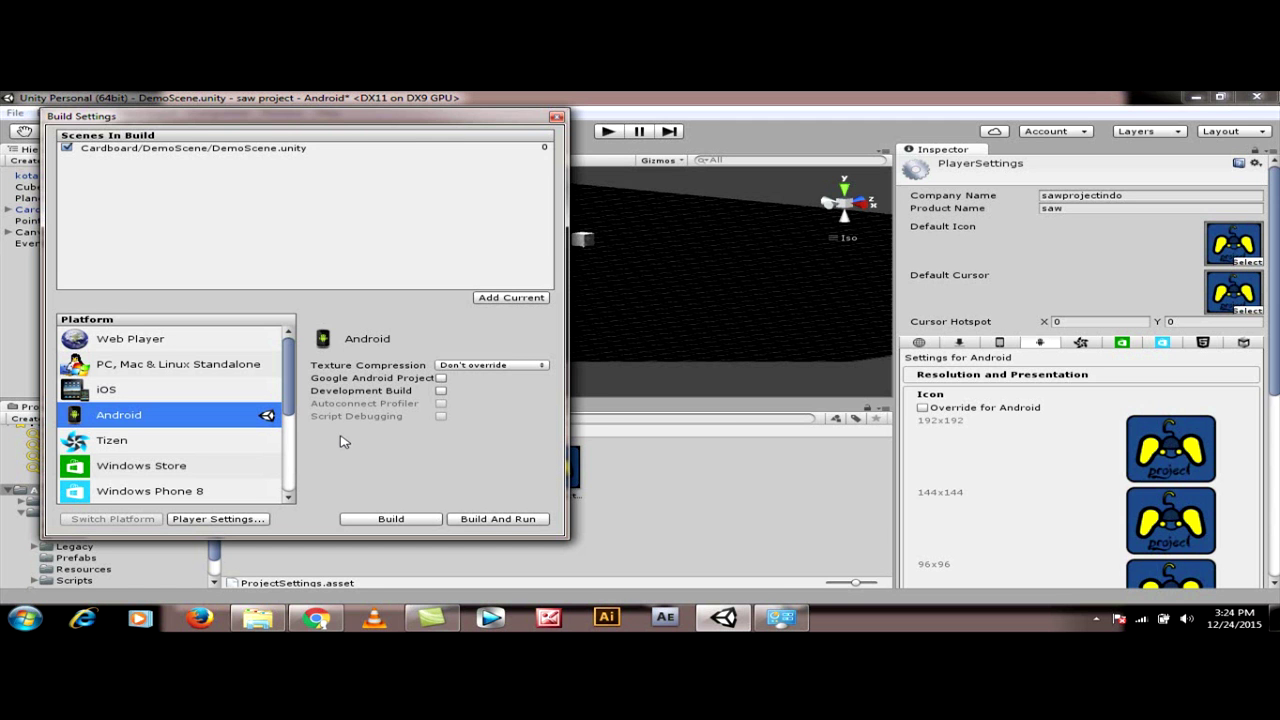
pyautogui.click(316, 620)
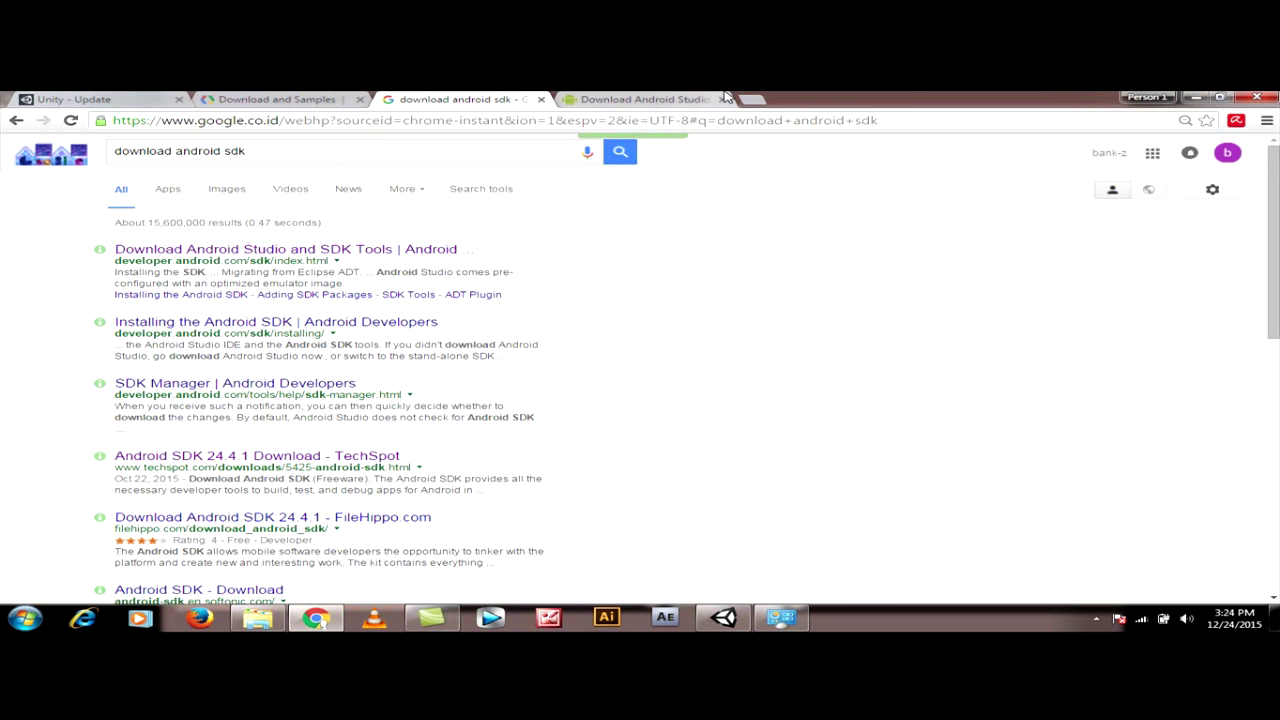
# Step: Minimize Chrome to return to Unity's Build Settings dialog
pyautogui.click(1196, 97)
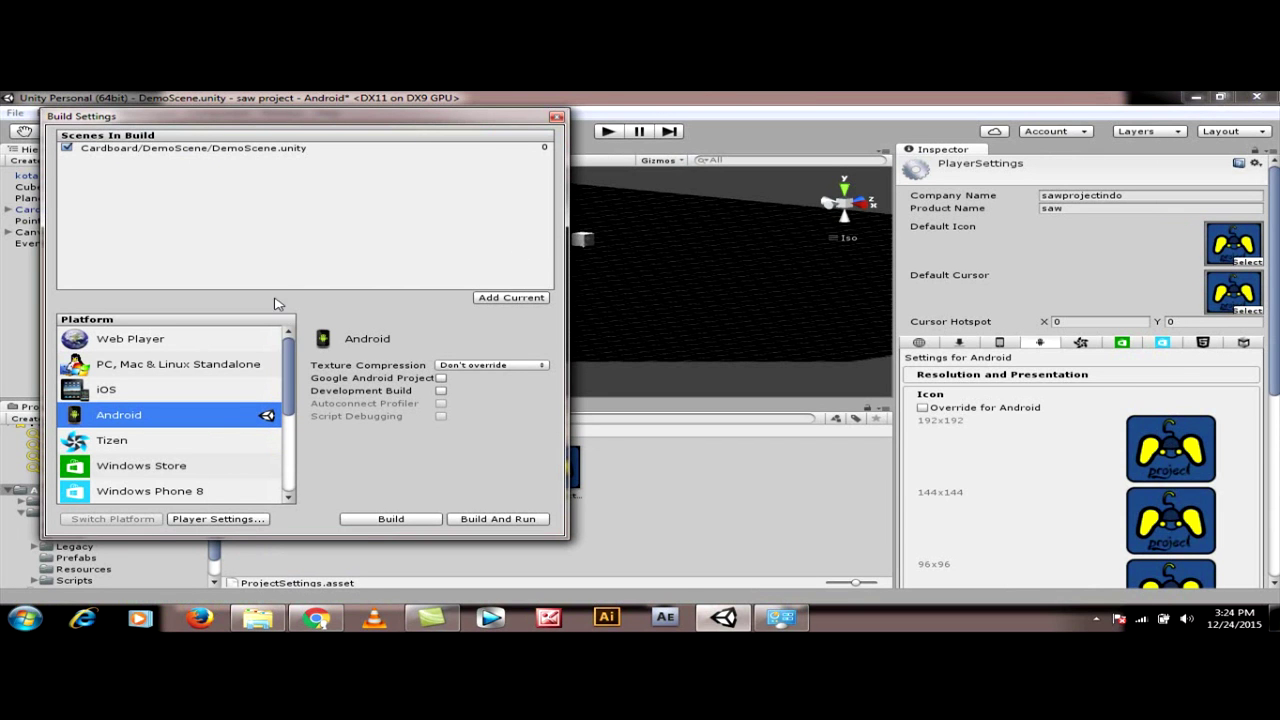
# Step: Build the Android package as sawprojectindo.apk in the saw project folder
pyautogui.click(380, 525)
pyautogui.click(219, 384)
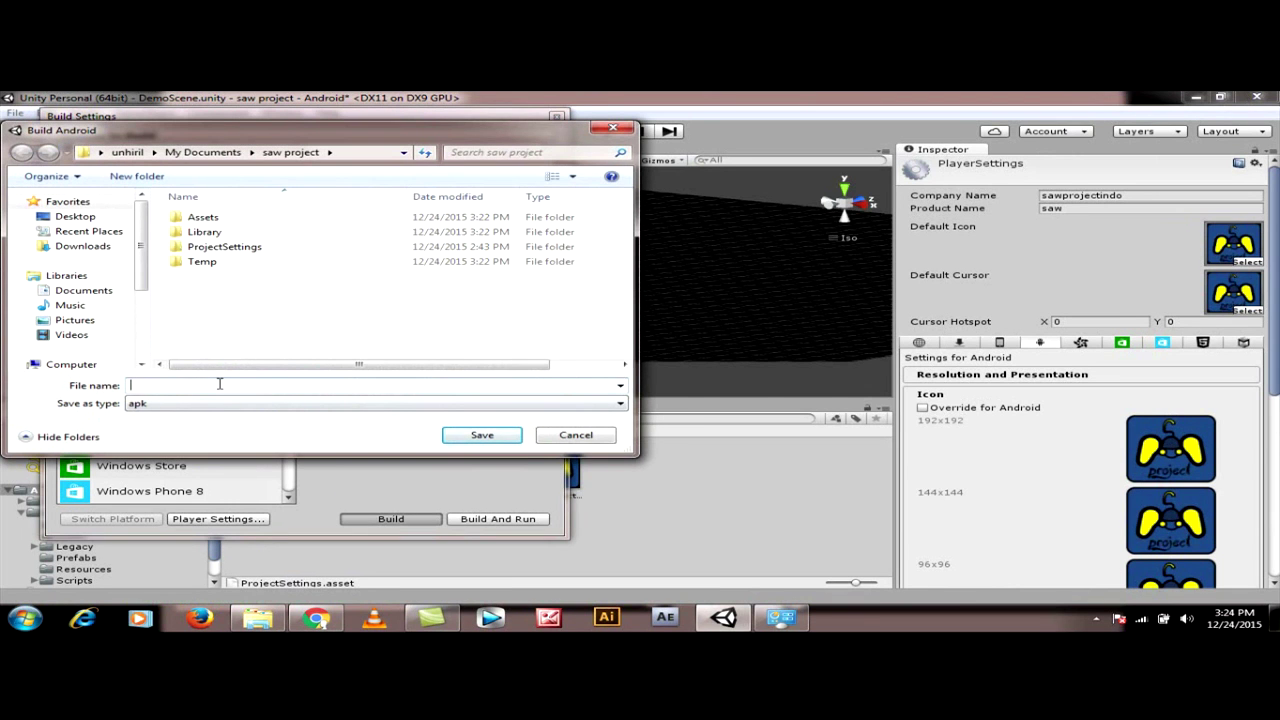
pyautogui.write('sawprojectindo')
pyautogui.press('Return')
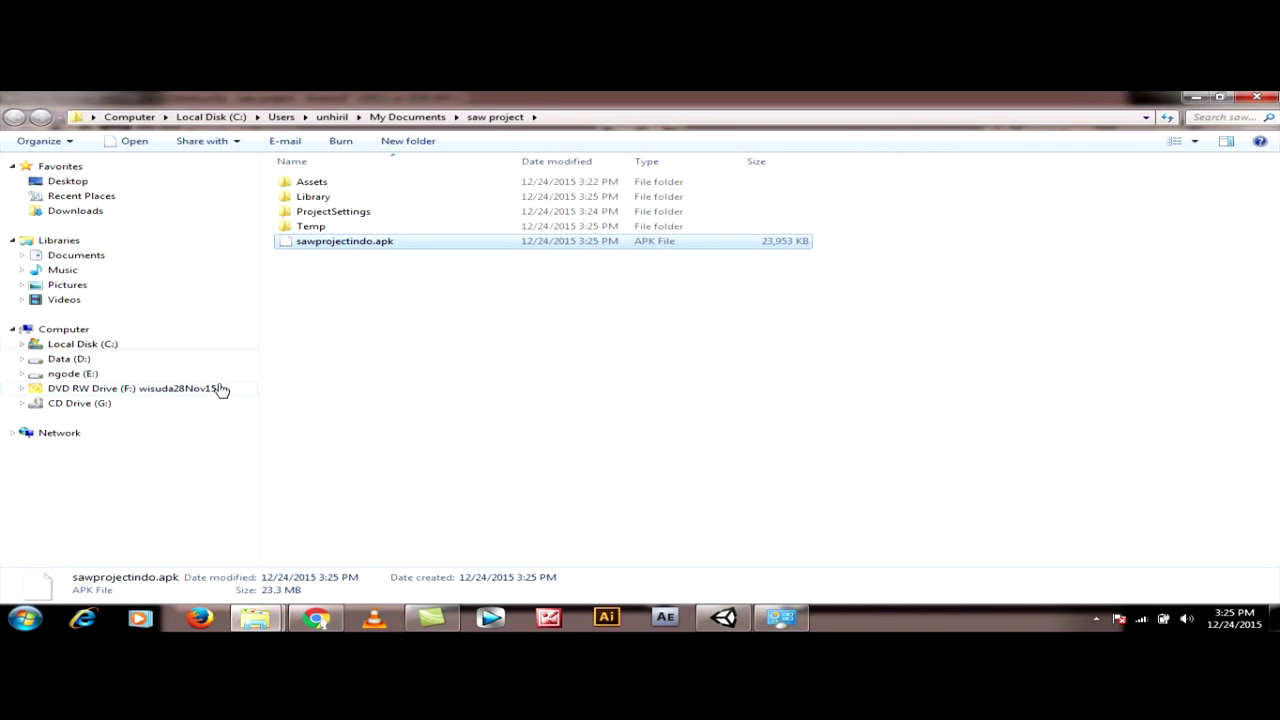
pyautogui.click(364, 282)
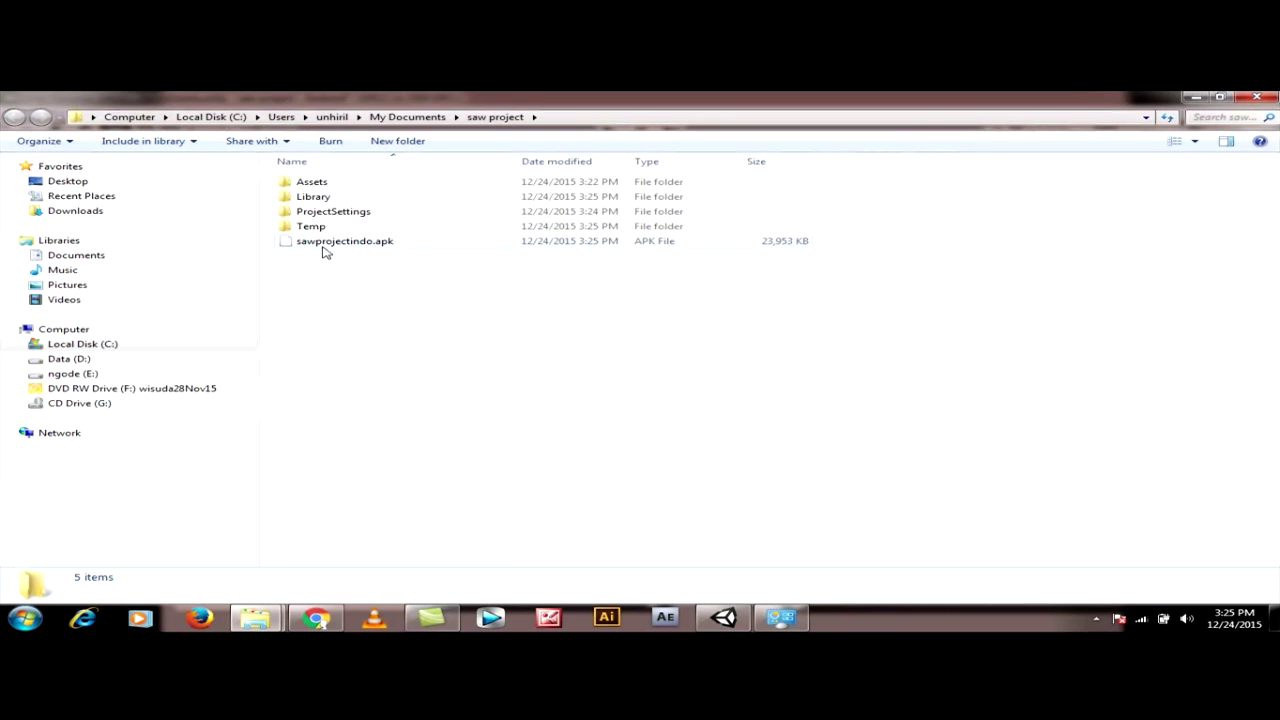
pyautogui.click(323, 250)
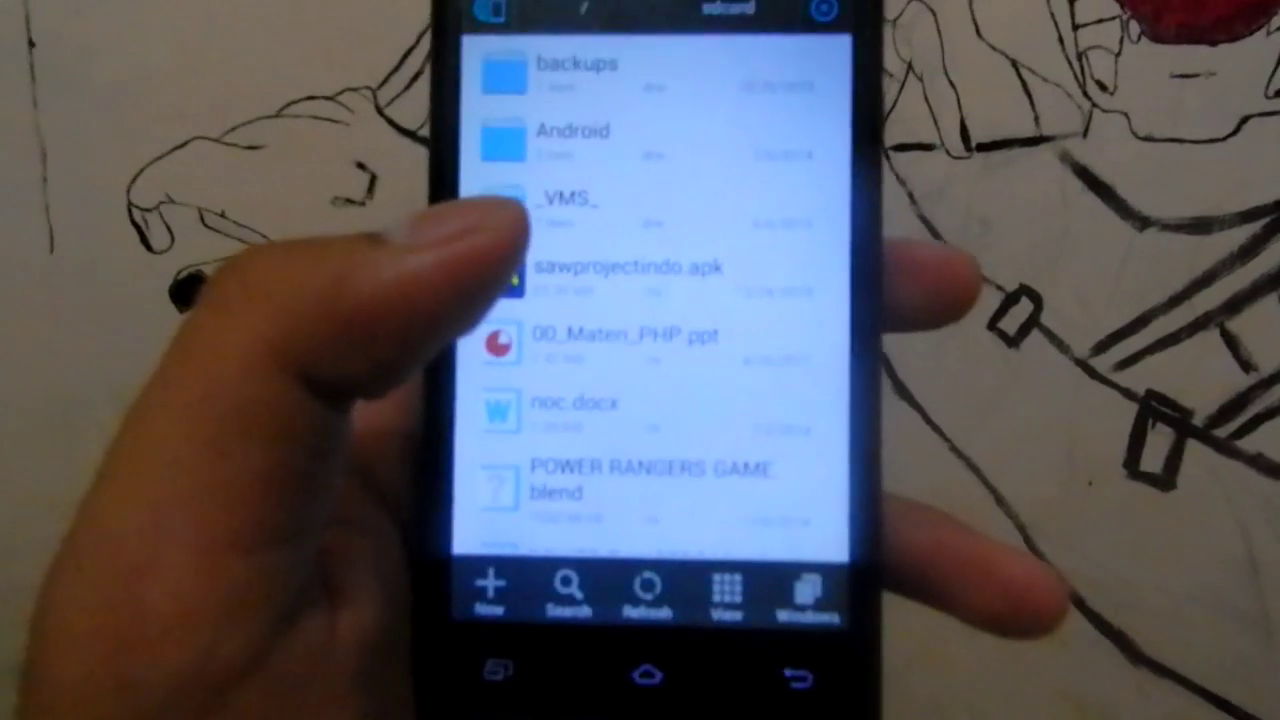
# Step: Install sawprojectindo.apk with the Package installer and decline Clean Master's offer to delete the apk
pyautogui.click(470, 255)
pyautogui.click(600, 185)
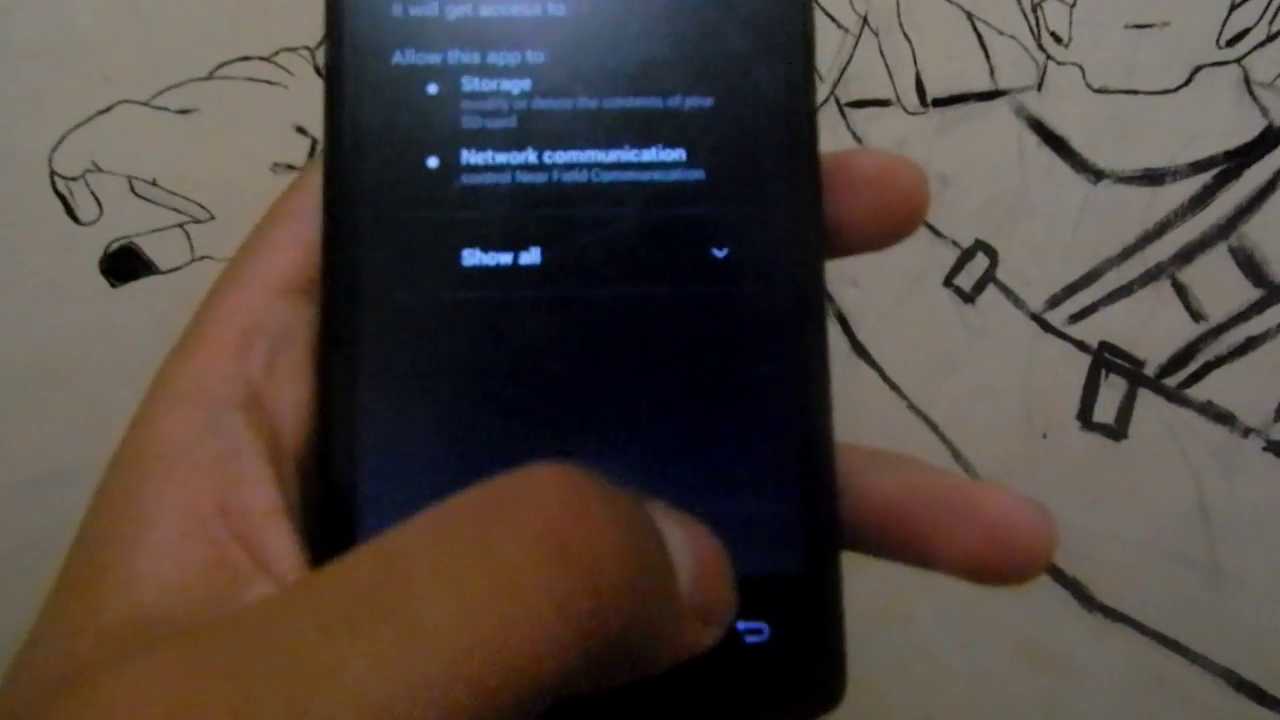
pyautogui.click(690, 550)
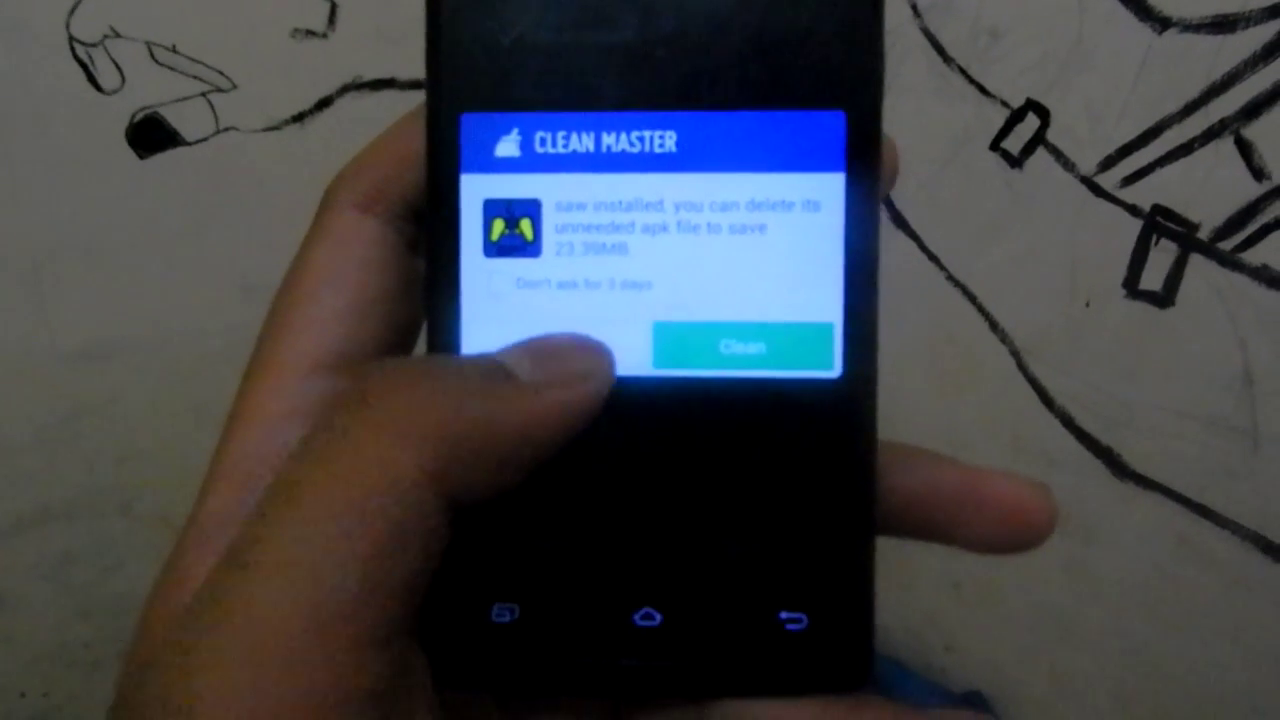
pyautogui.click(540, 362)
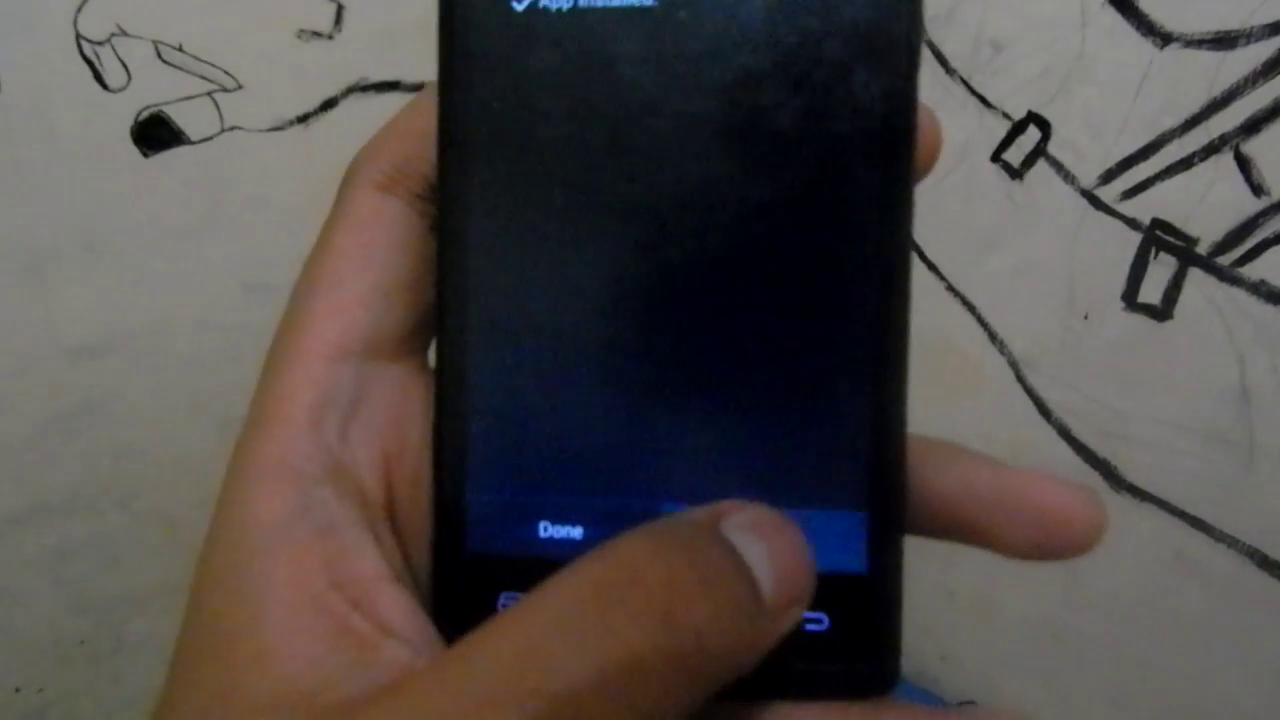